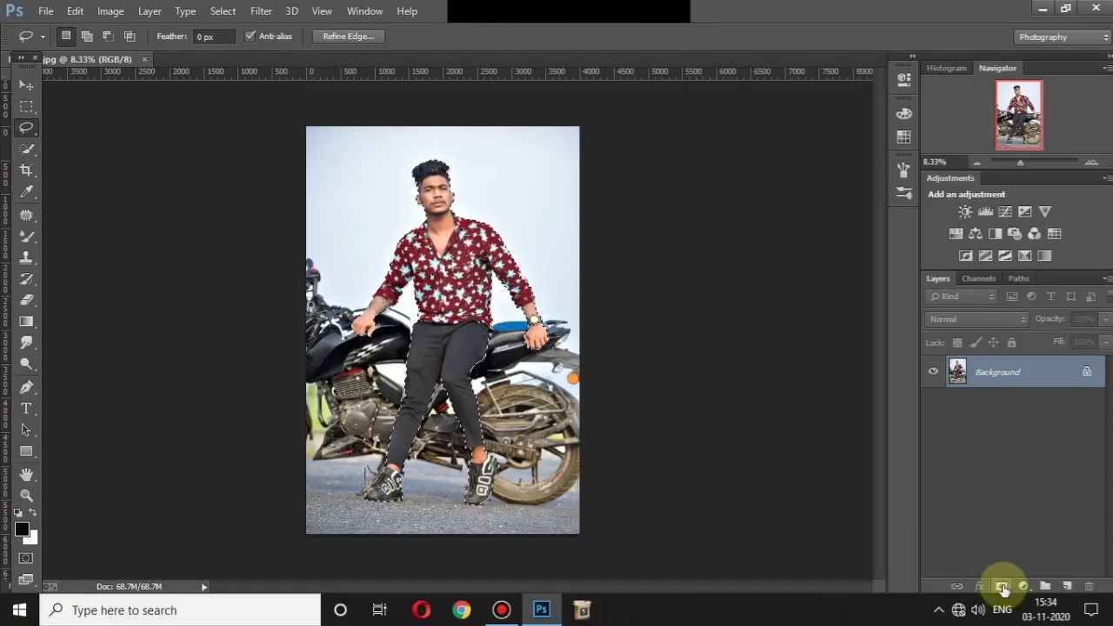
Add a layer mask to the man's layer so only the cut-out figure shows
{"action": "left_click", "coordinate": [1001, 587]}
{"action": "left_click", "coordinate": [1002, 587]}
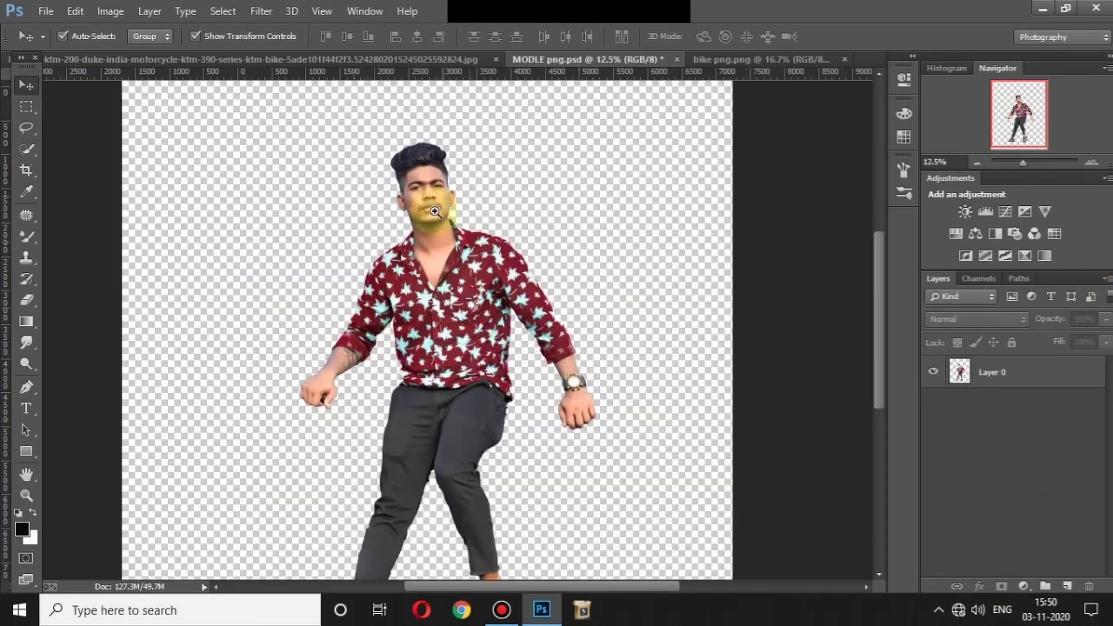
{"action": "left_click", "coordinate": [434, 211]}
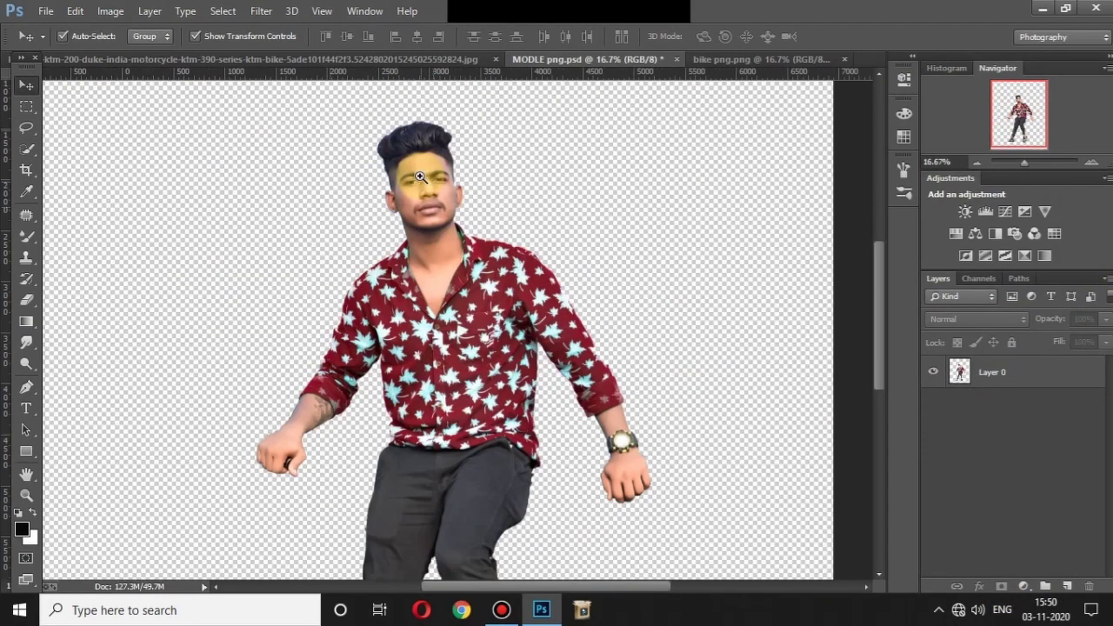
{"action": "key", "text": "ctrl+minus"}
{"action": "key", "text": "ctrl+minus"}
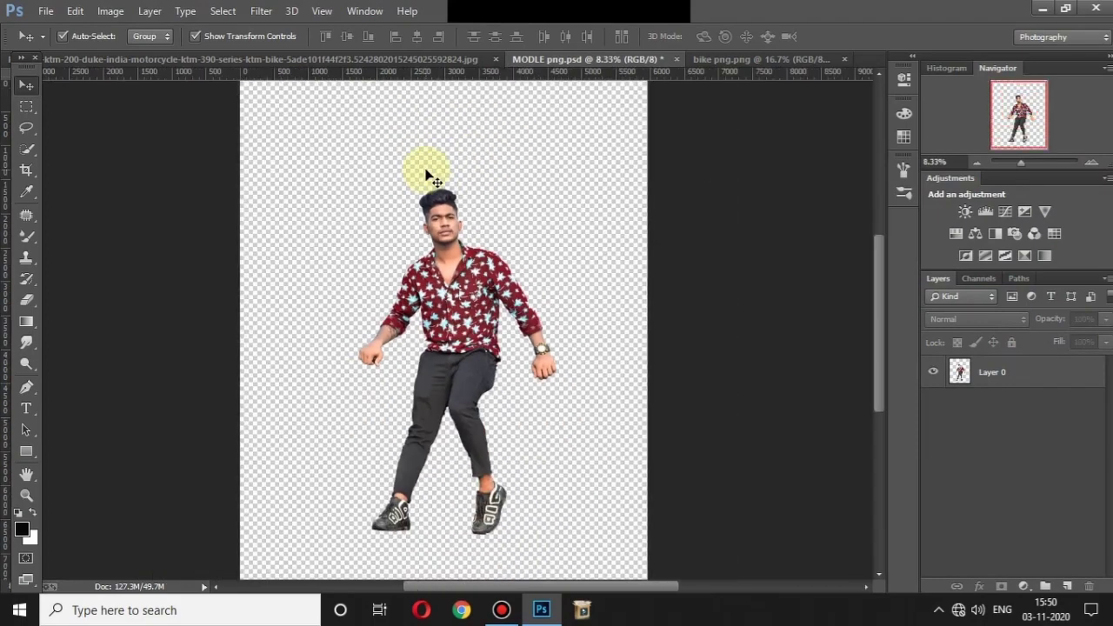
Drag the yellow motorcycle from bike png.png into MODLE png.psd and place it below the man
{"action": "left_click", "coordinate": [815, 58]}
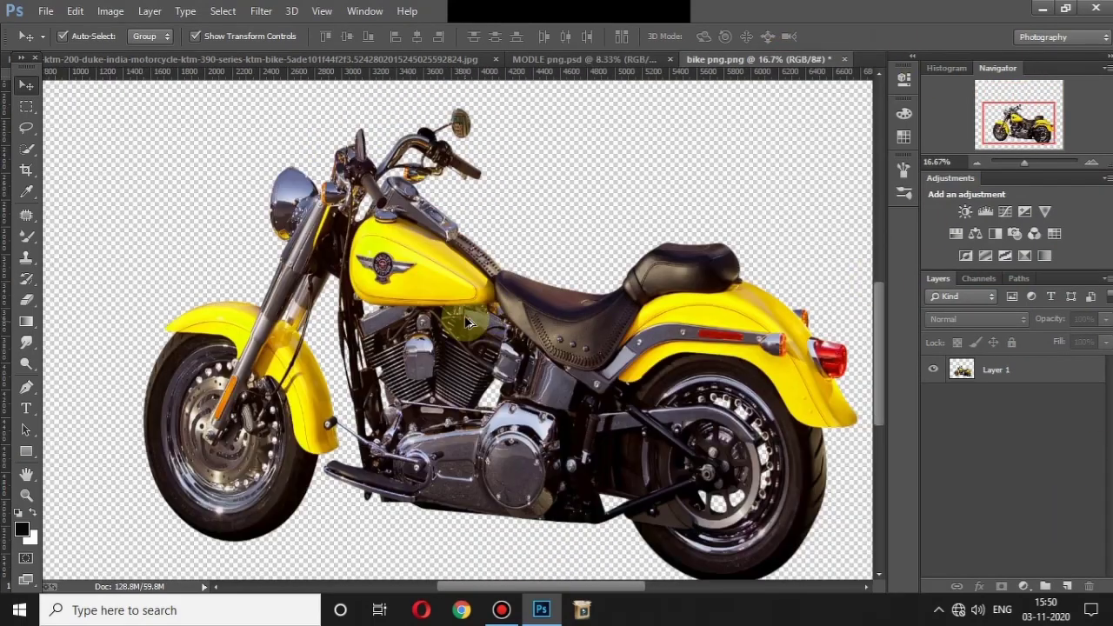
{"action": "left_click_drag", "start_coordinate": [466, 318], "coordinate": [506, 119]}
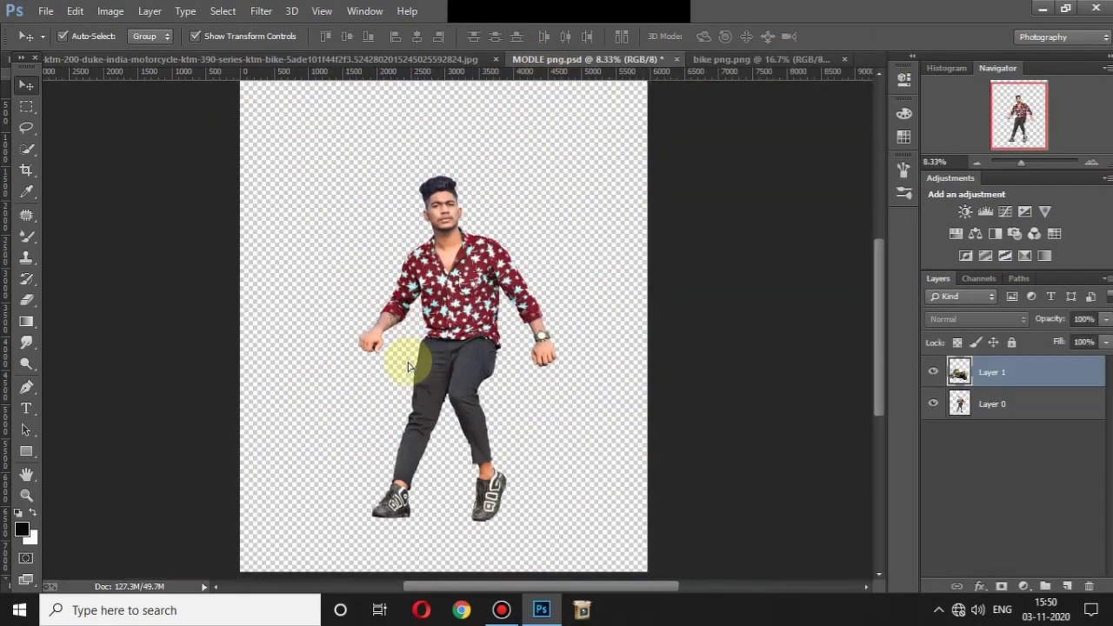
{"action": "left_click_drag", "start_coordinate": [961, 371], "coordinate": [1000, 405]}
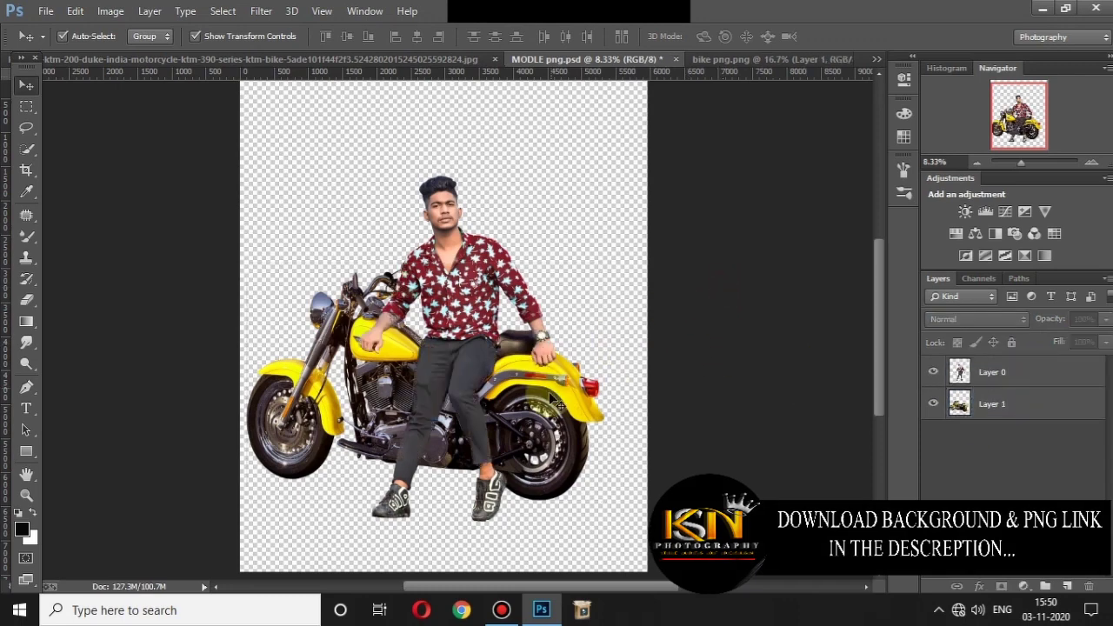
{"action": "left_click_drag", "start_coordinate": [552, 404], "coordinate": [565, 418]}
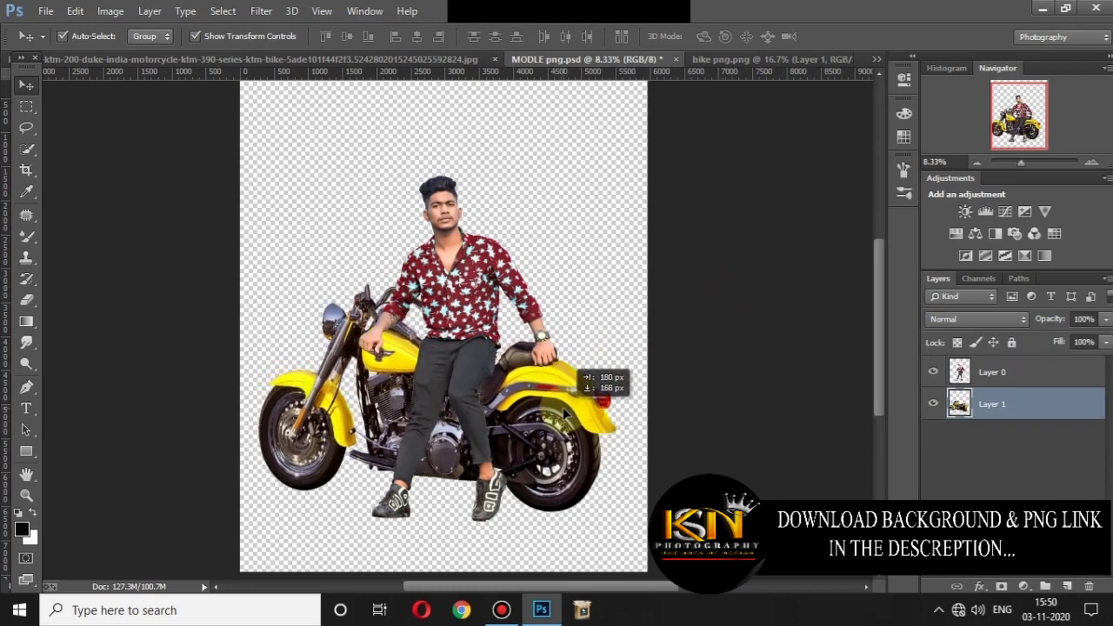
{"action": "left_click", "coordinate": [447, 232]}
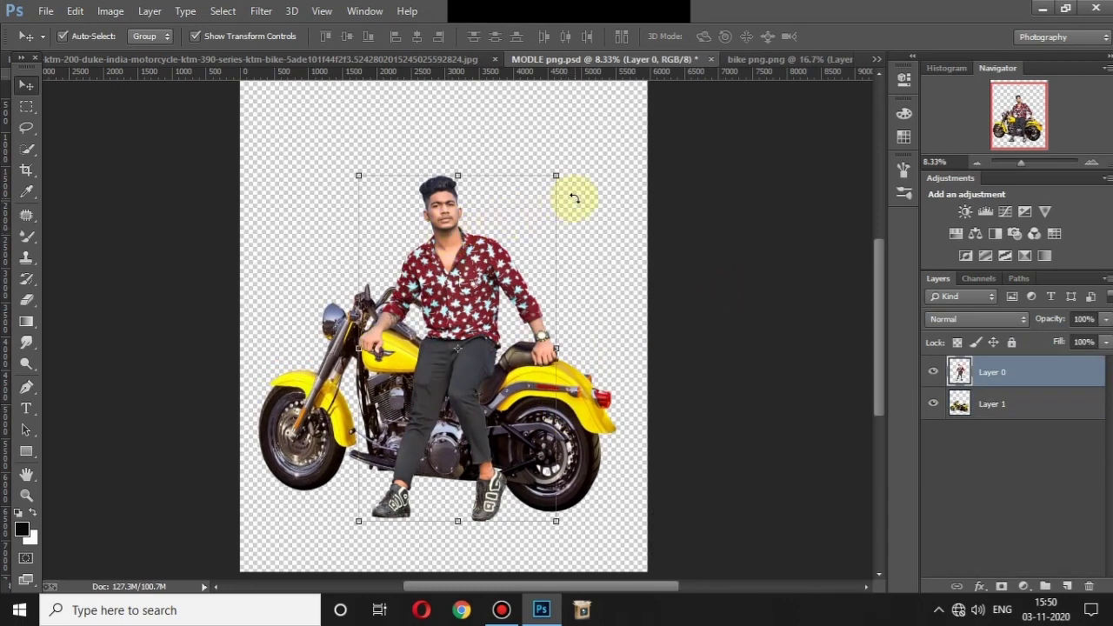
Rotate the man about 9° clockwise, shift him right, and lower the motorcycle slightly
{"action": "left_click_drag", "start_coordinate": [574, 197], "coordinate": [596, 218]}
{"action": "left_click_drag", "start_coordinate": [475, 253], "coordinate": [486, 256]}
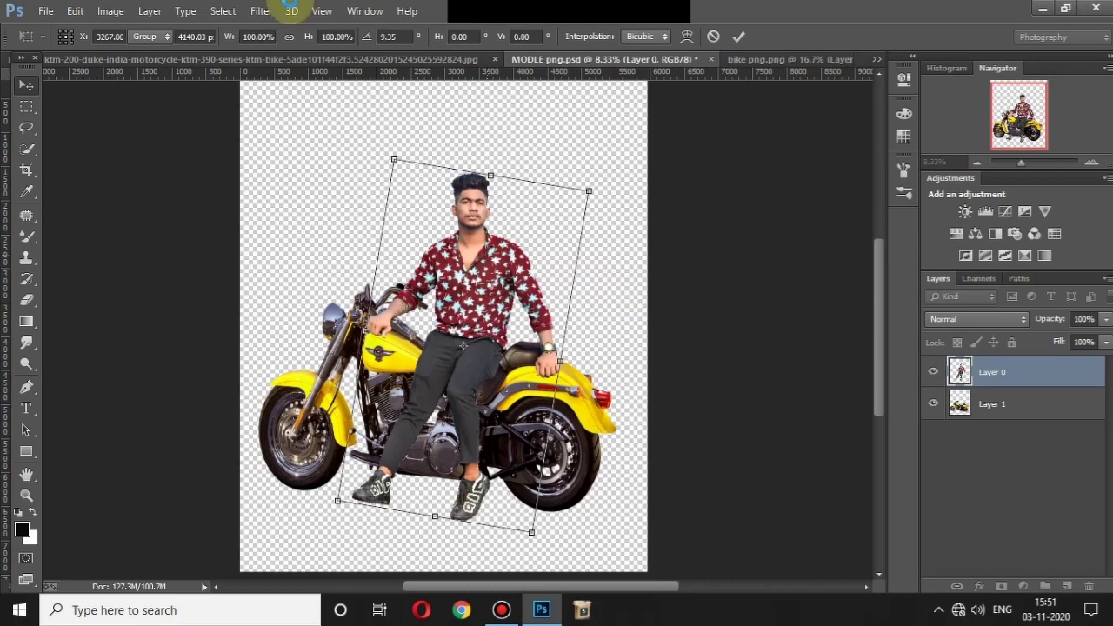
{"action": "key", "text": "Return"}
{"action": "left_click_drag", "start_coordinate": [582, 415], "coordinate": [582, 421]}
Free-transform the motorcycle, try a slight tilt, then keep it level and apply
{"action": "key", "text": "ctrl+t"}
{"action": "scroll", "coordinate": [388, 328], "scroll_direction": "up", "scroll_amount": 1}
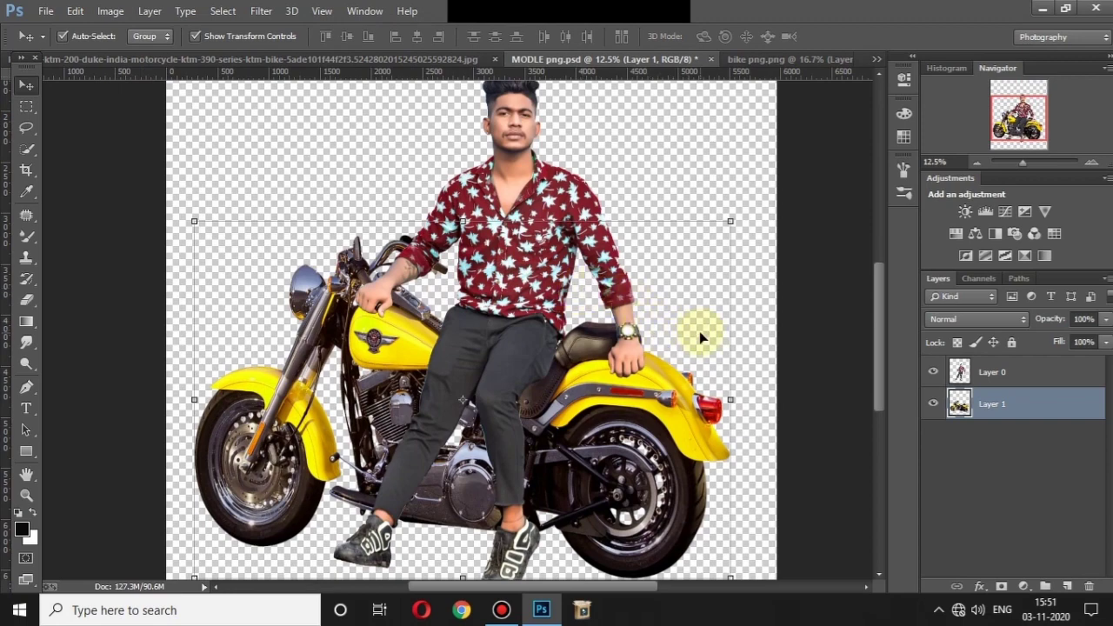
{"action": "scroll", "coordinate": [699, 331], "scroll_direction": "down", "scroll_amount": 1}
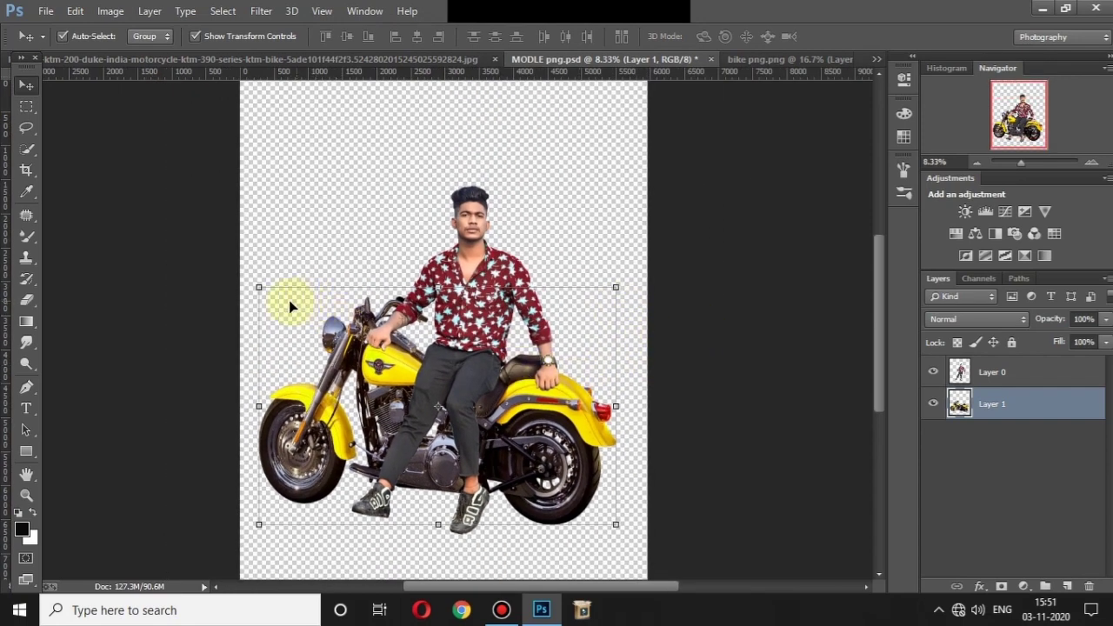
{"action": "left_click_drag", "start_coordinate": [259, 289], "coordinate": [253, 293]}
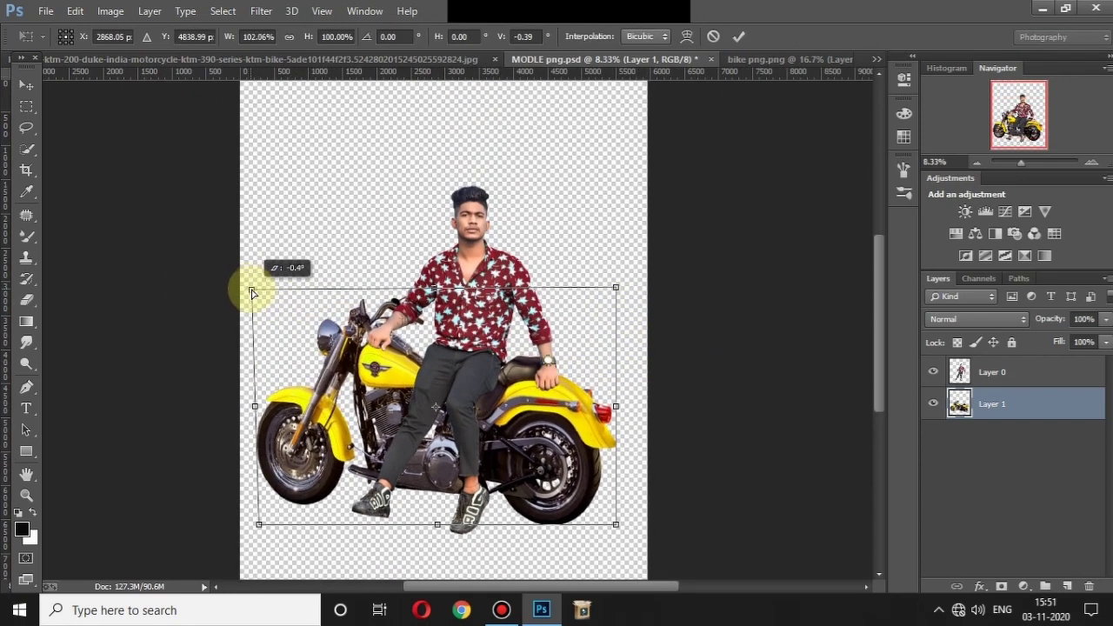
{"action": "left_click_drag", "start_coordinate": [616, 287], "coordinate": [619, 304]}
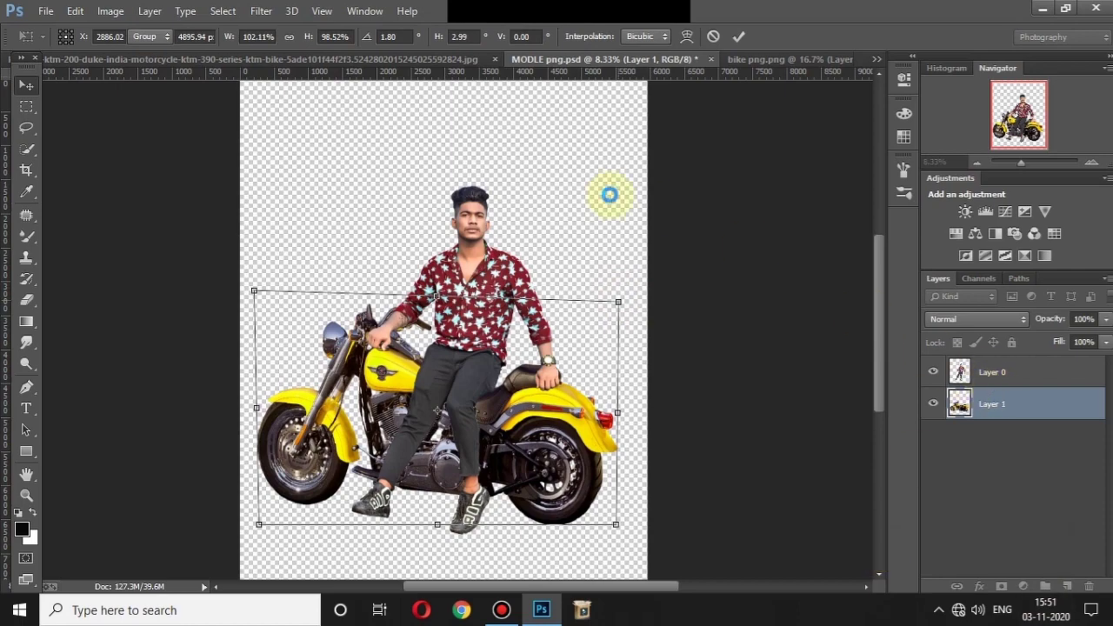
{"action": "key", "text": "ctrl+z"}
{"action": "key", "text": "Return"}
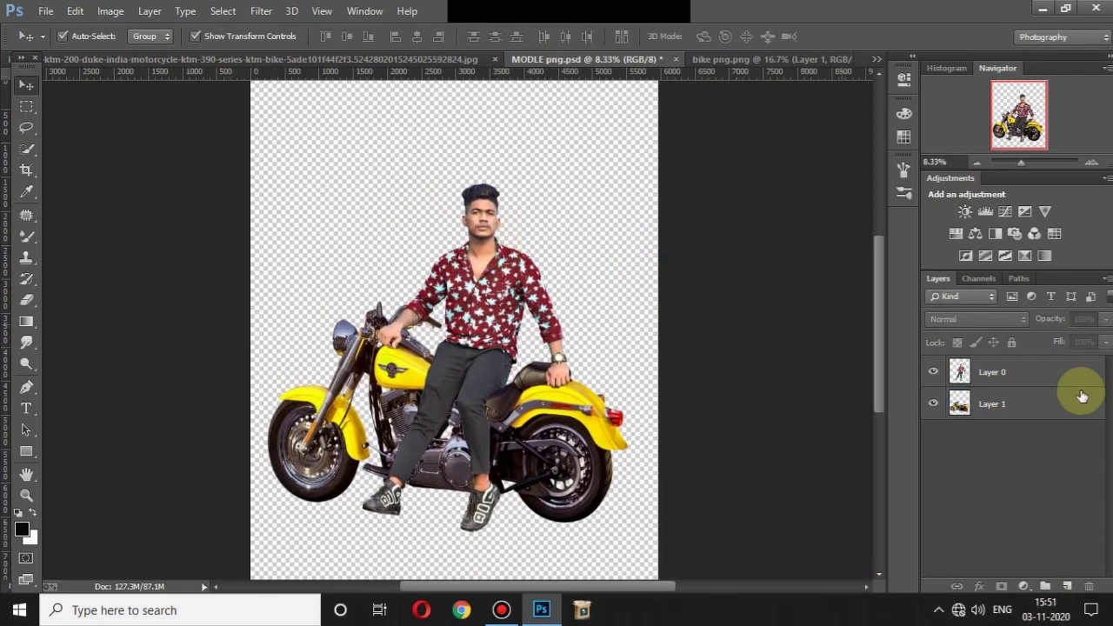
Select both the man and motorcycle layers and rotate them together slightly
{"action": "left_click", "coordinate": [992, 374]}
{"action": "left_click", "coordinate": [996, 406], "text": "shift"}
{"action": "left_click_drag", "start_coordinate": [640, 199], "coordinate": [640, 192]}
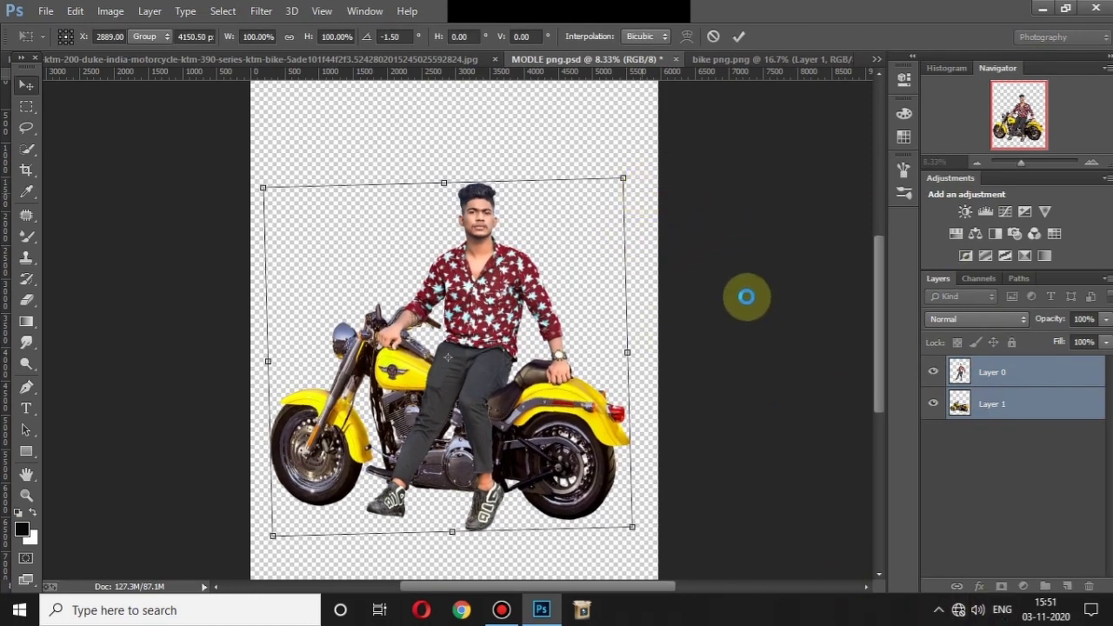
{"action": "key", "text": "Return"}
{"action": "left_click", "coordinate": [745, 266]}
Toggle the motorcycle layer on and off to compare, then zoom in on the man's hand
{"action": "left_click", "coordinate": [932, 403]}
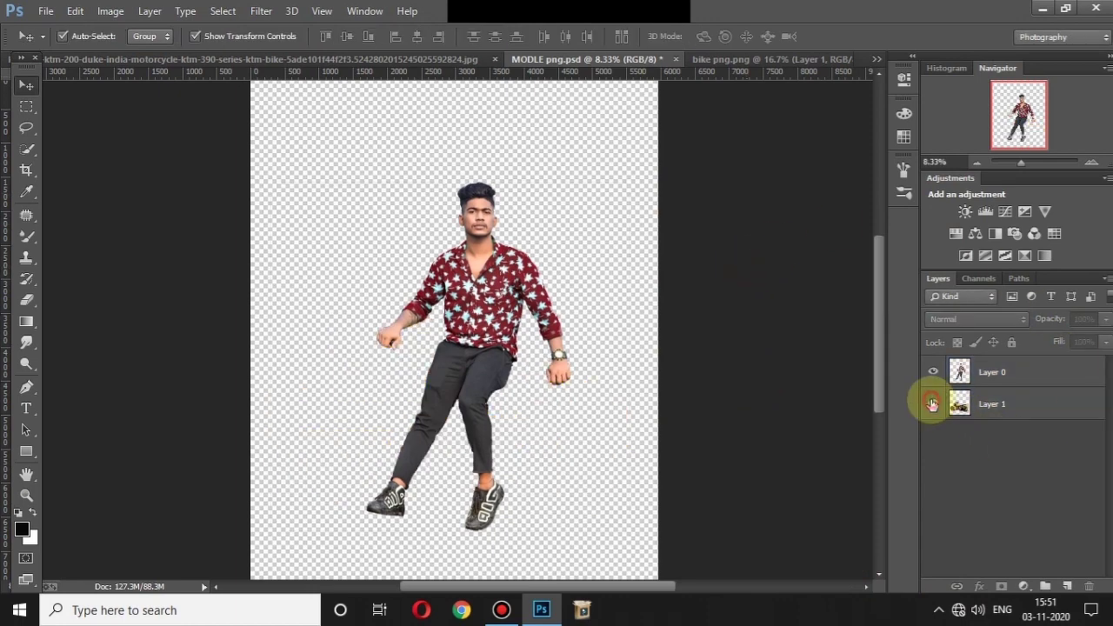
{"action": "left_click", "coordinate": [932, 403]}
{"action": "left_click", "coordinate": [932, 403]}
{"action": "left_click", "coordinate": [932, 403]}
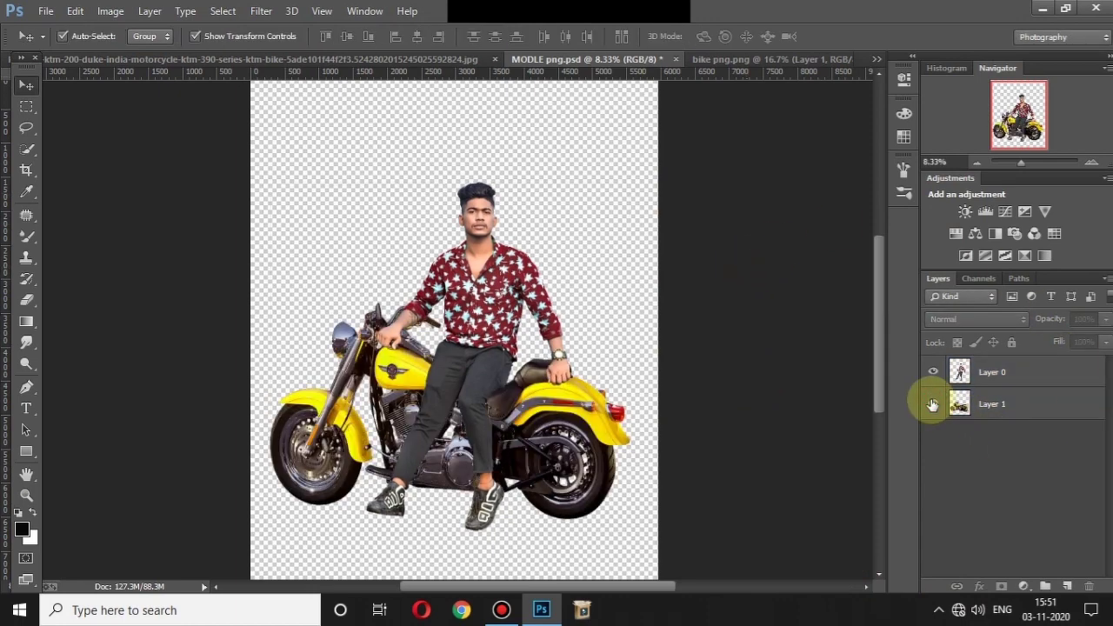
{"action": "scroll", "coordinate": [409, 396], "scroll_direction": "up", "scroll_amount": 1}
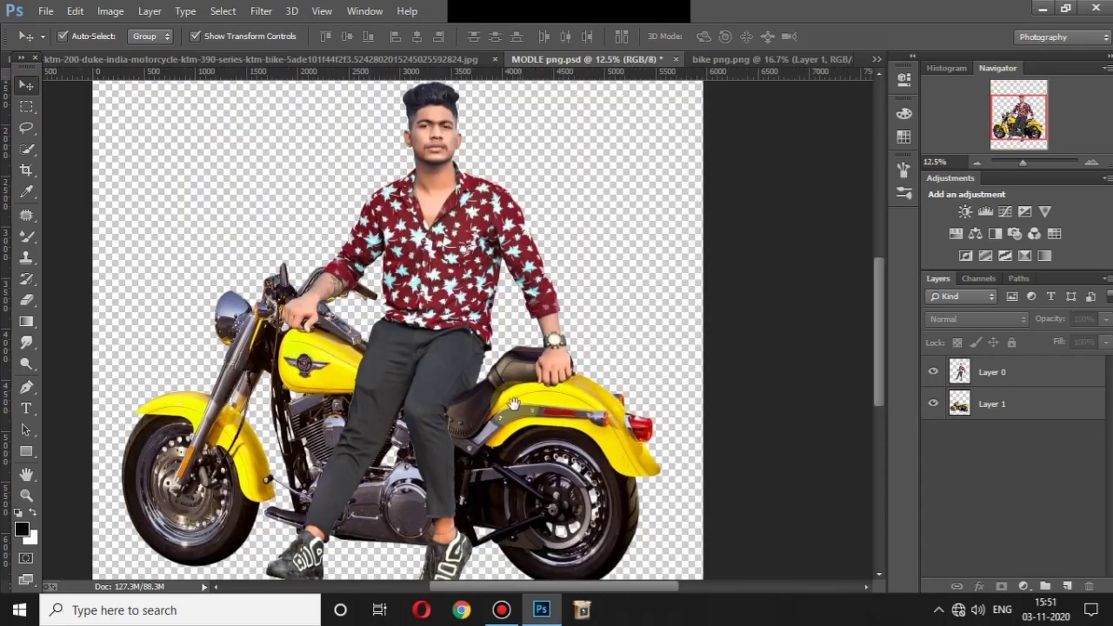
{"action": "scroll", "coordinate": [597, 395], "scroll_direction": "up", "scroll_amount": 1}
{"action": "scroll", "coordinate": [542, 323], "scroll_direction": "up", "scroll_amount": 1}
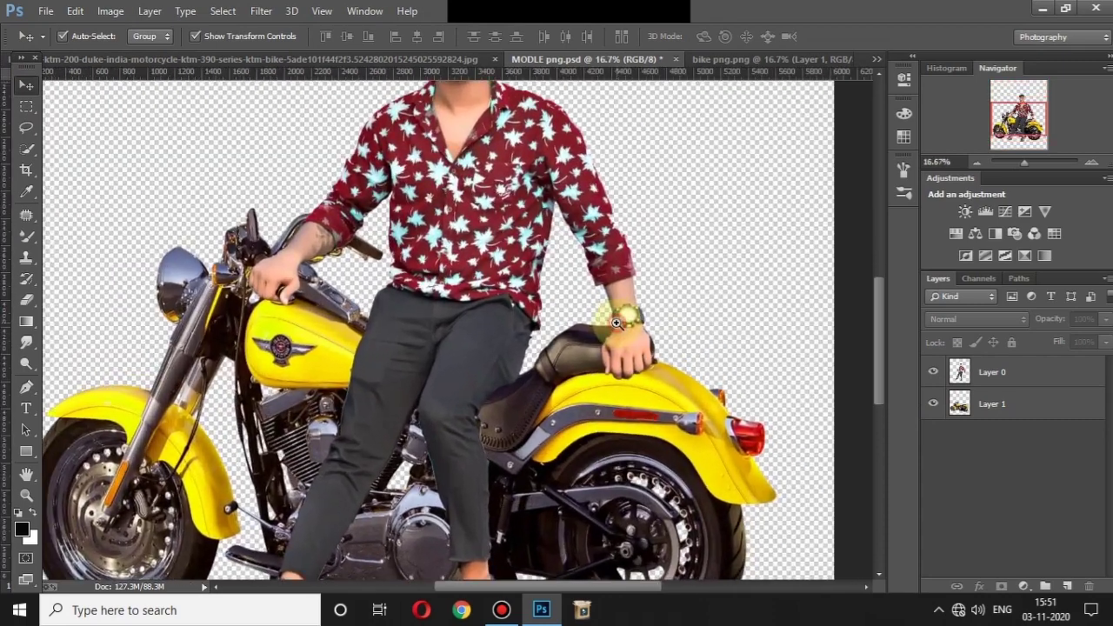
{"action": "left_click_drag", "start_coordinate": [543, 323], "coordinate": [582, 338]}
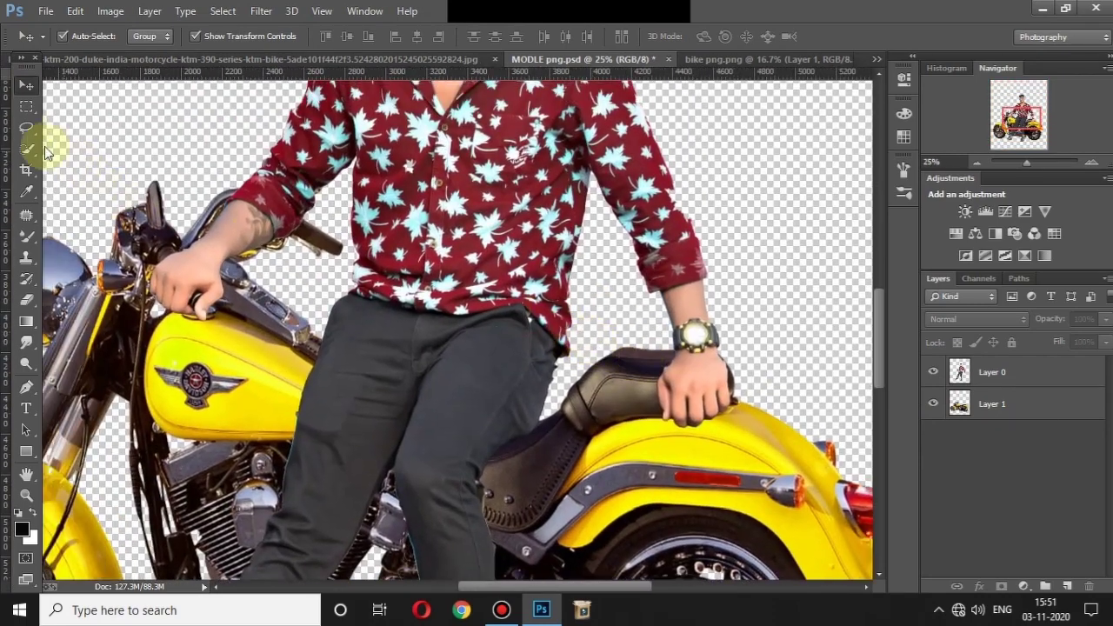
Lasso the hand resting on the bike and feather the selection by 5 pixels
{"action": "key", "text": "l"}
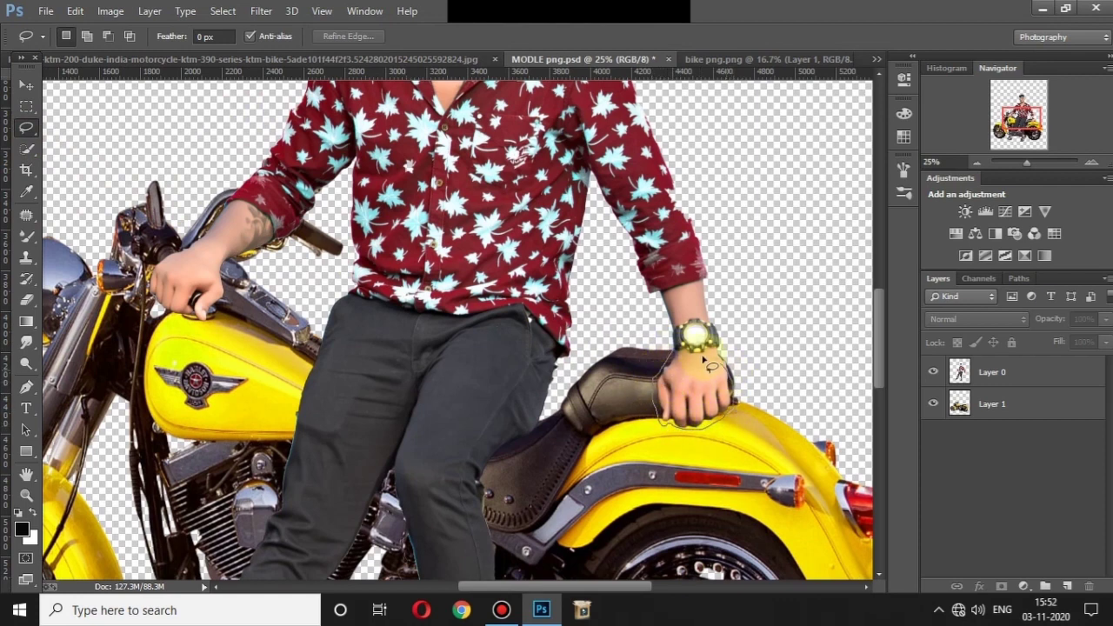
{"action": "left_click_drag", "start_coordinate": [705, 358], "coordinate": [695, 351]}
{"action": "right_click", "coordinate": [741, 357]}
{"action": "left_click", "coordinate": [787, 291]}
{"action": "type", "text": "5"}
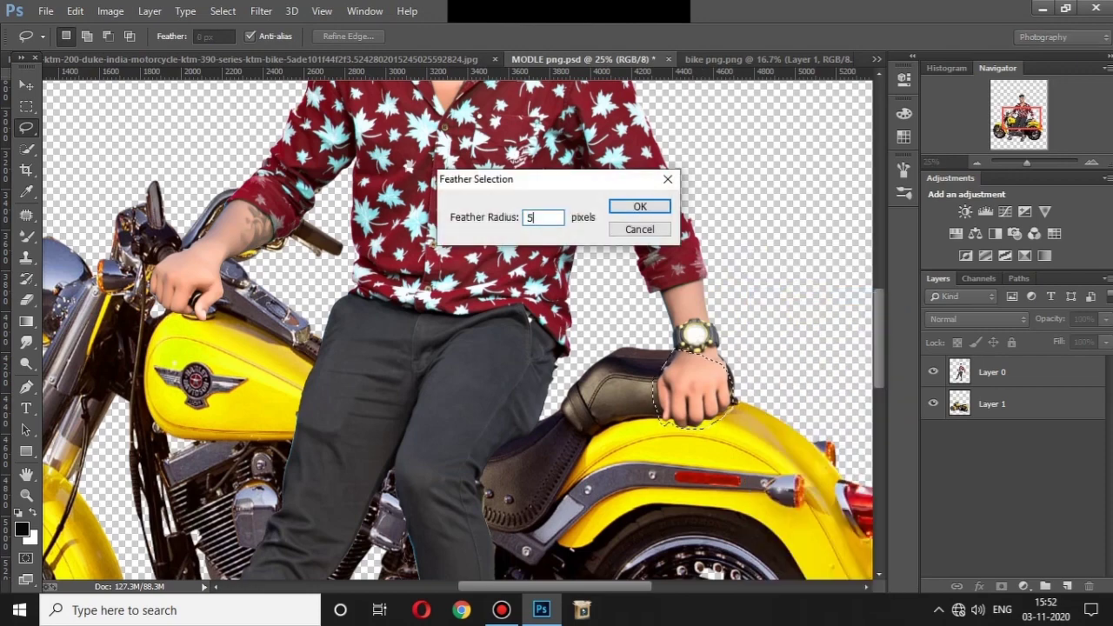
{"action": "key", "text": "Return"}
{"action": "left_click", "coordinate": [982, 401]}
{"action": "key", "text": "ctrl+minus"}
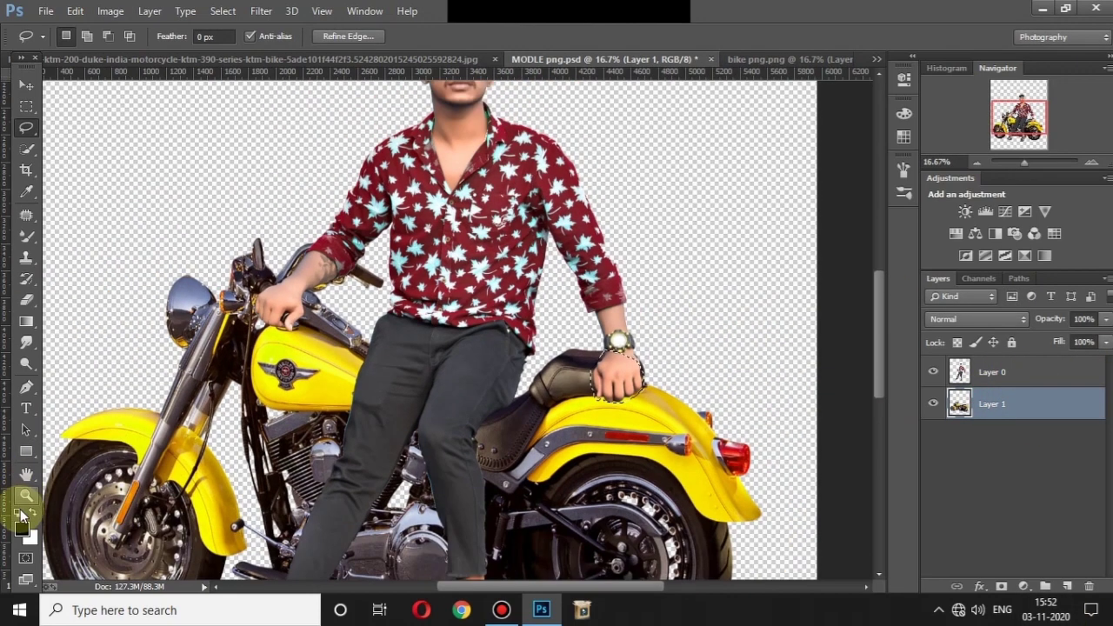
Set a near-black foreground colour and add a 90° linear Gradient Fill layer from the selection
{"action": "left_click", "coordinate": [22, 519]}
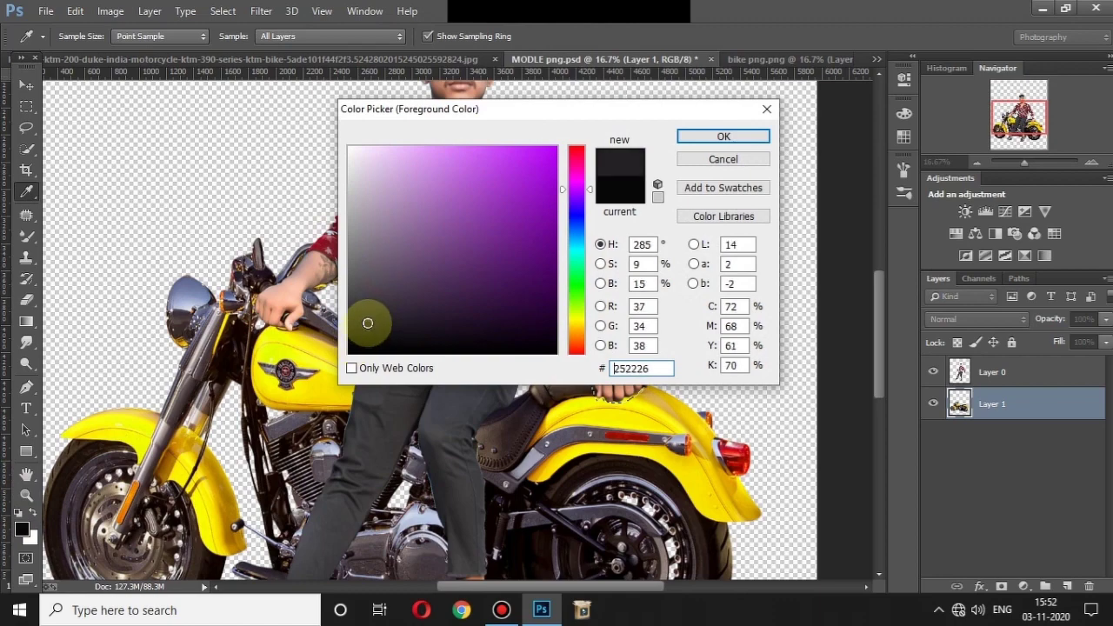
{"action": "left_click_drag", "start_coordinate": [367, 322], "coordinate": [364, 336]}
{"action": "left_click", "coordinate": [730, 136]}
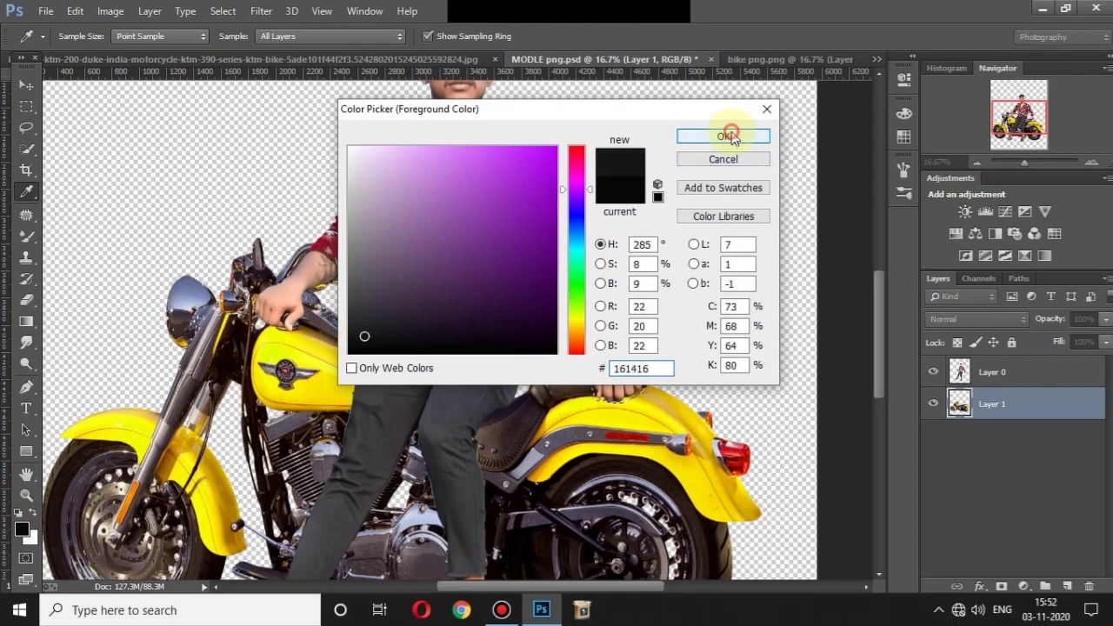
{"action": "left_click", "coordinate": [1022, 586]}
{"action": "left_click", "coordinate": [1017, 241]}
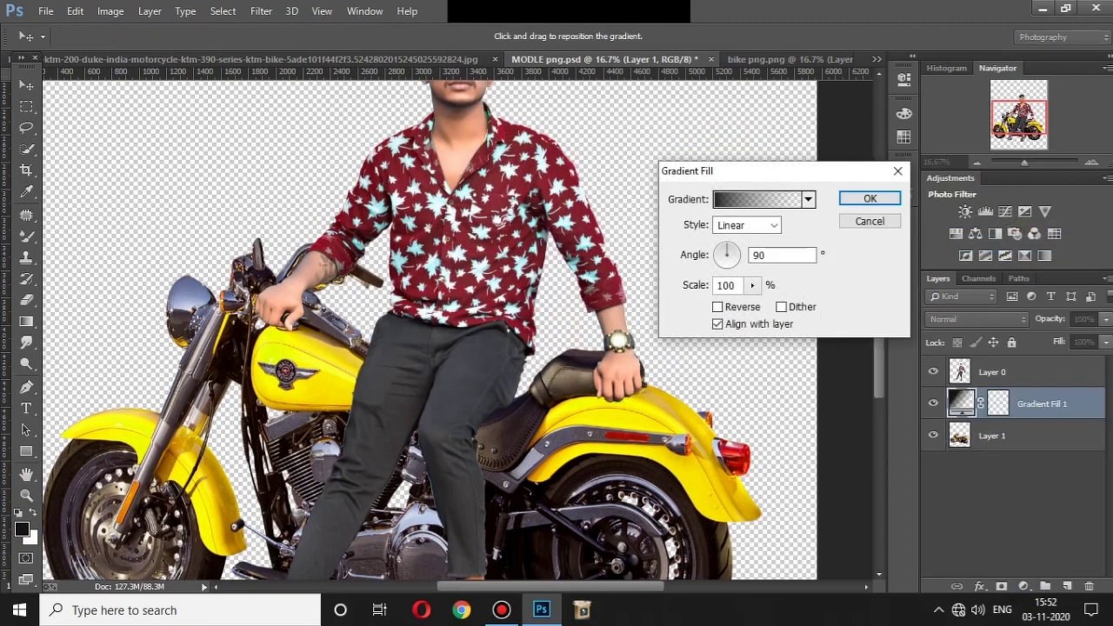
{"action": "scroll", "coordinate": [618, 409], "scroll_direction": "up", "scroll_amount": 1}
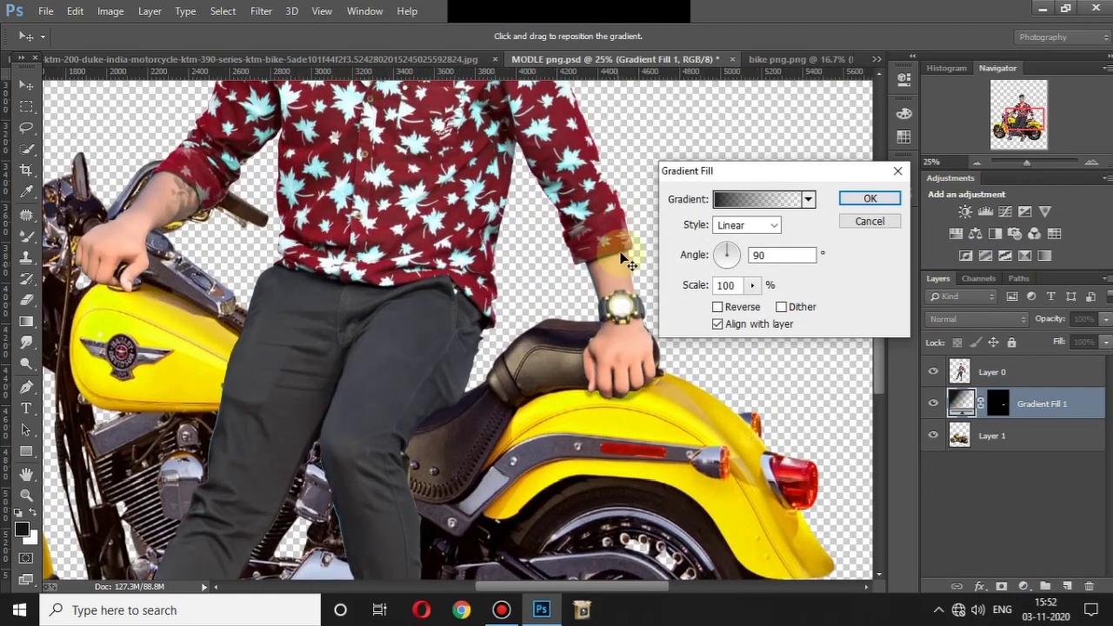
{"action": "left_click", "coordinate": [866, 202]}
Transform the Gradient Fill 1 shading shape to sit beneath the hand on the rear fender
{"action": "key", "text": "l"}
{"action": "left_click", "coordinate": [28, 86]}
{"action": "key", "text": "ctrl+t"}
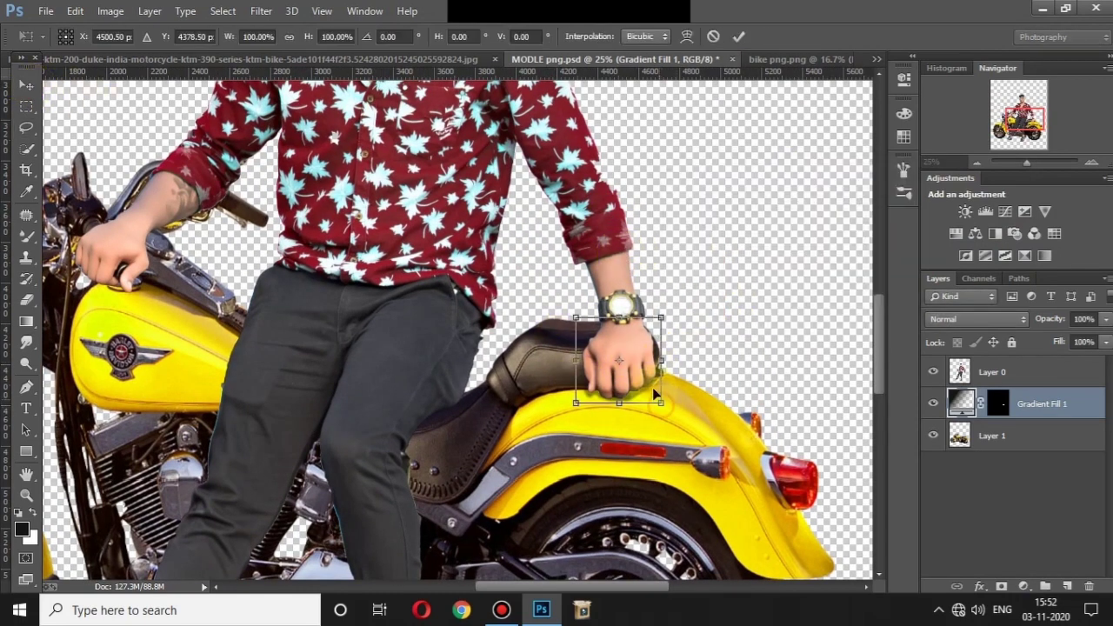
{"action": "left_click_drag", "start_coordinate": [644, 369], "coordinate": [655, 388]}
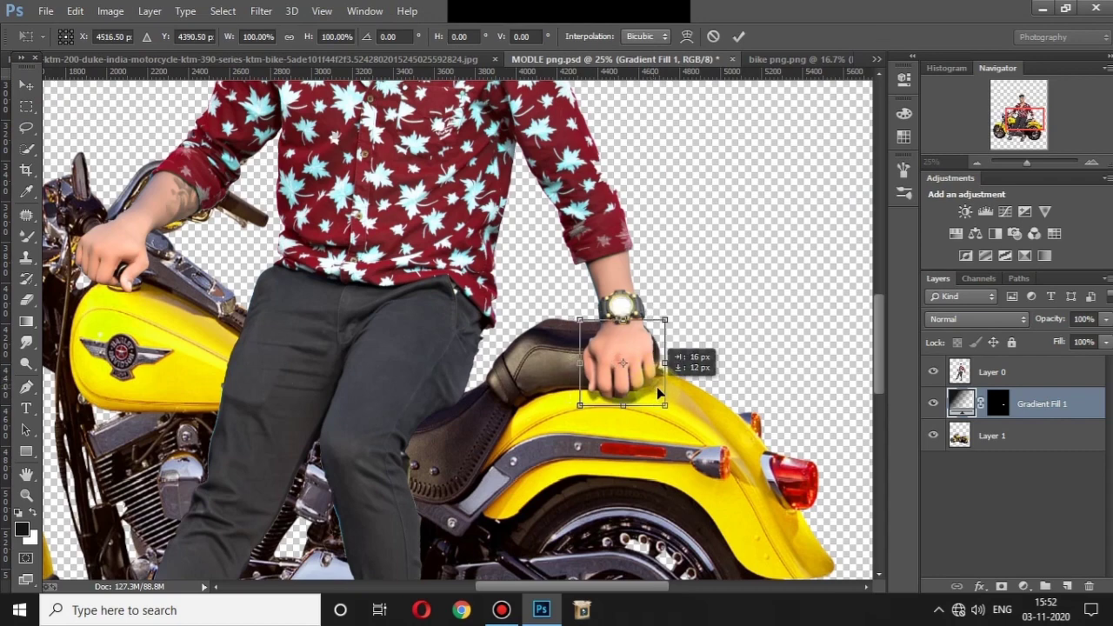
{"action": "key", "text": "Return"}
{"action": "left_click", "coordinate": [734, 362]}
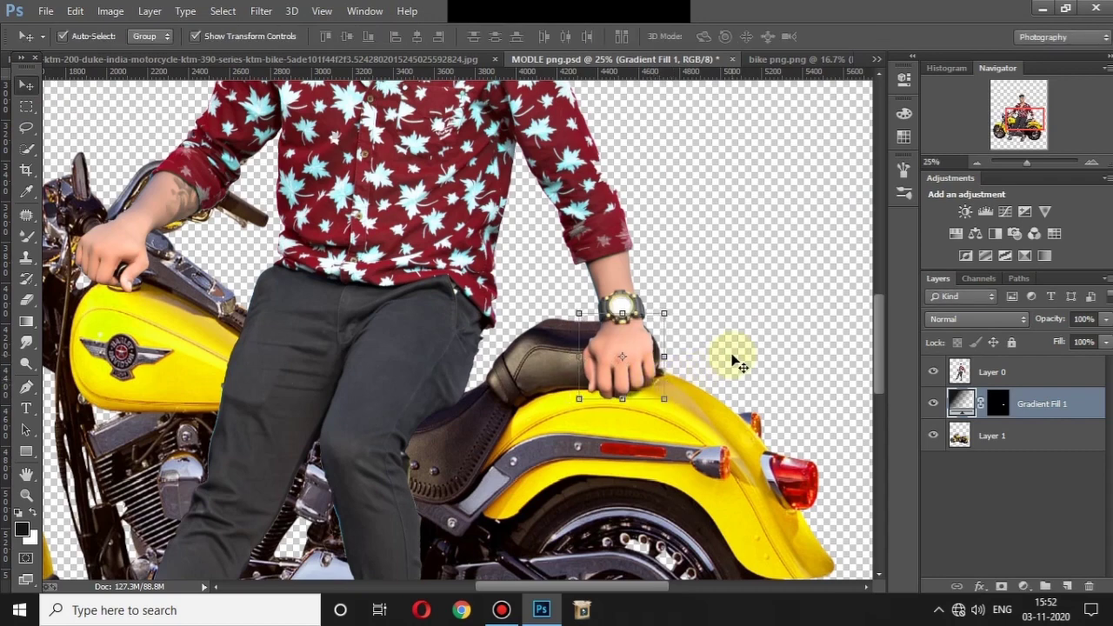
Lasso around the rider's left hand and feather the selection by 5 px
{"action": "key", "text": "ctrl+minus"}
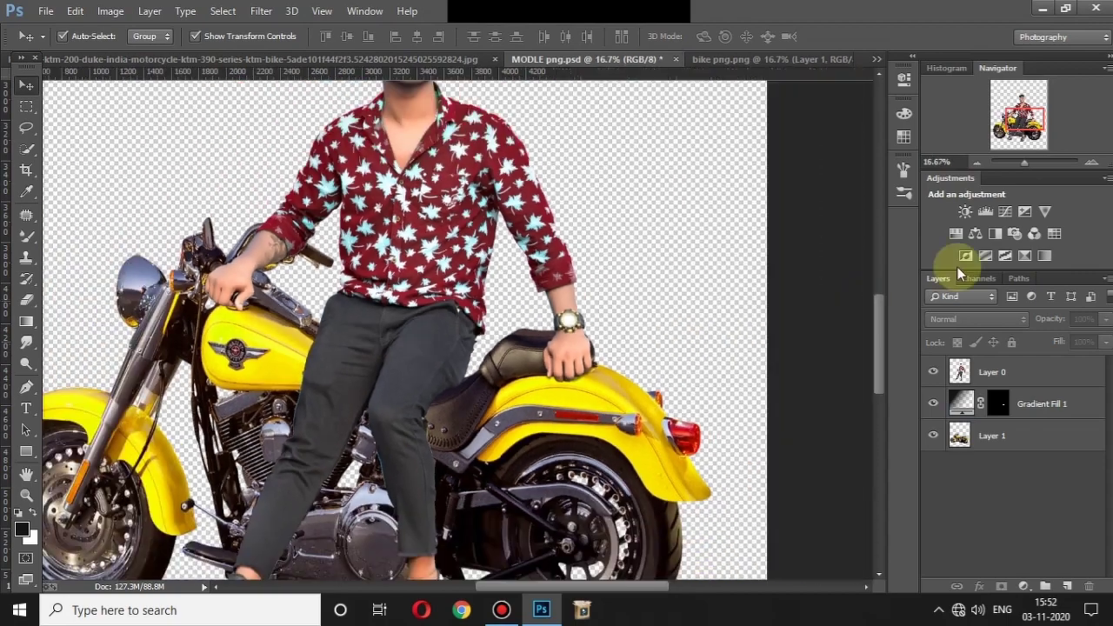
{"action": "key", "text": "ctrl+minus"}
{"action": "key", "text": "ctrl+minus"}
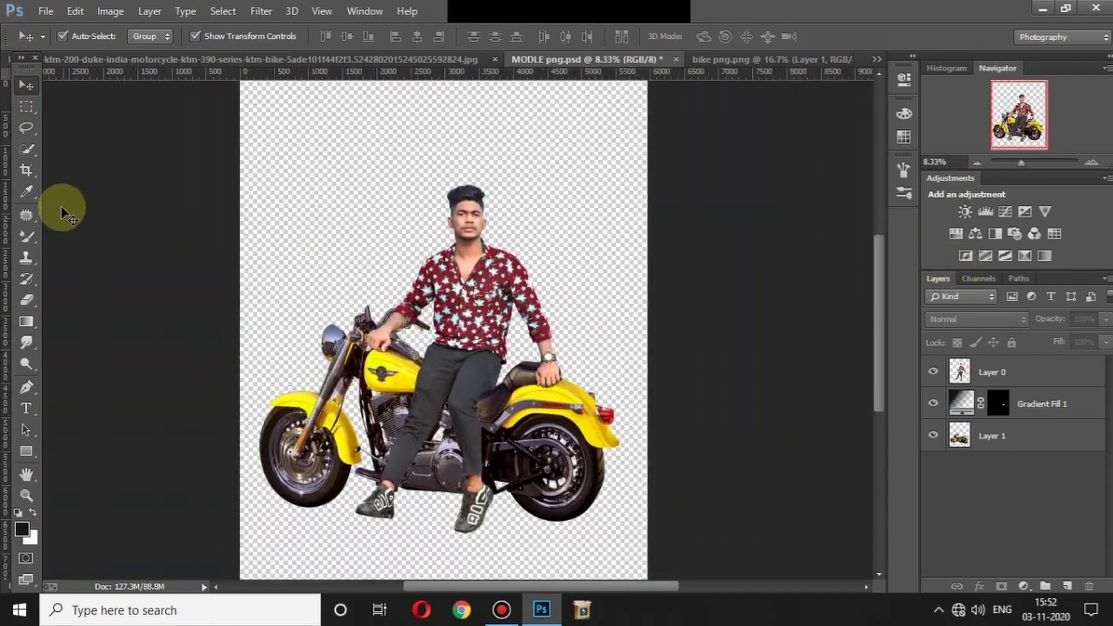
{"action": "left_click", "coordinate": [26, 127]}
{"action": "scroll", "coordinate": [391, 359], "scroll_direction": "up", "scroll_amount": 1}
{"action": "scroll", "coordinate": [387, 324], "scroll_direction": "up", "scroll_amount": 1}
{"action": "scroll", "coordinate": [386, 325], "scroll_direction": "up", "scroll_amount": 1}
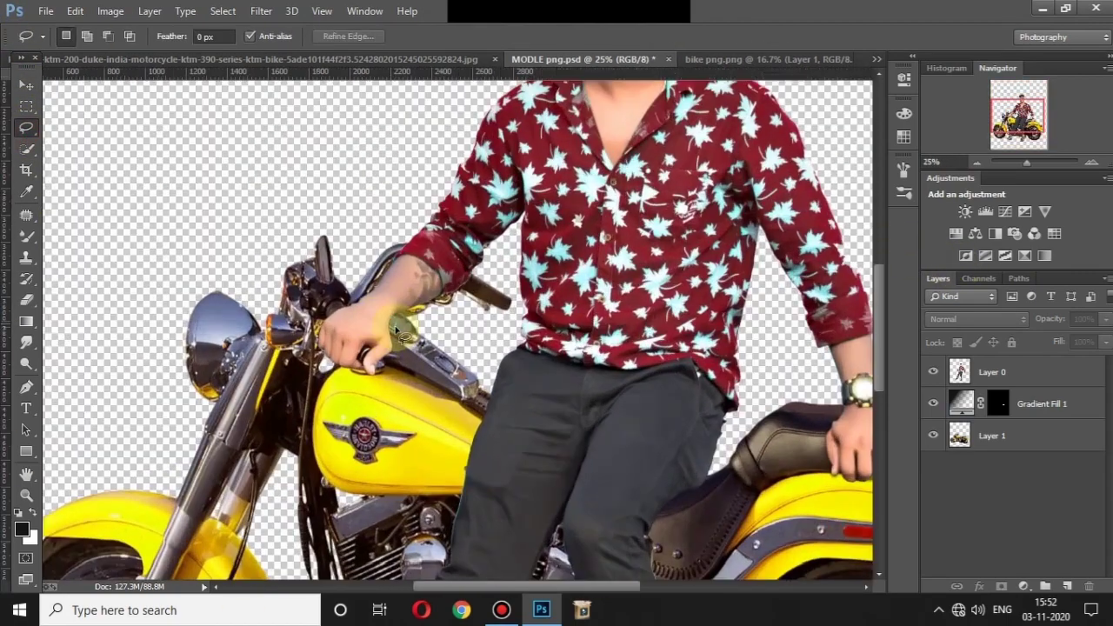
{"action": "left_click", "coordinate": [402, 326]}
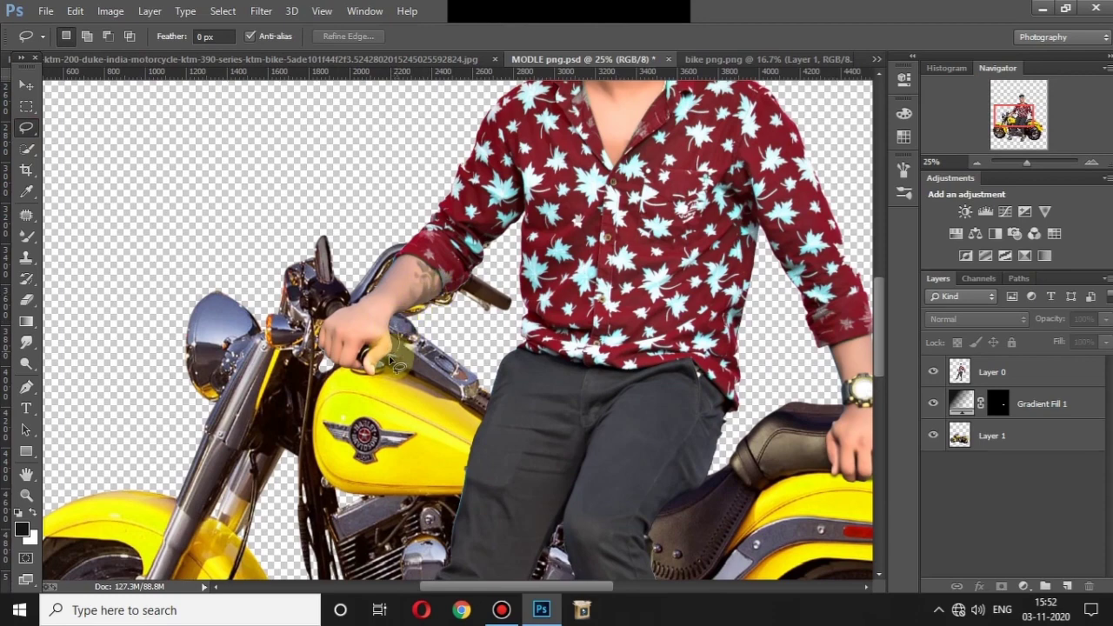
{"action": "mouse_move", "coordinate": [359, 383]}
{"action": "left_mouse_down"}
{"action": "mouse_move", "coordinate": [315, 346]}
{"action": "mouse_move", "coordinate": [339, 313]}
{"action": "left_mouse_up"}
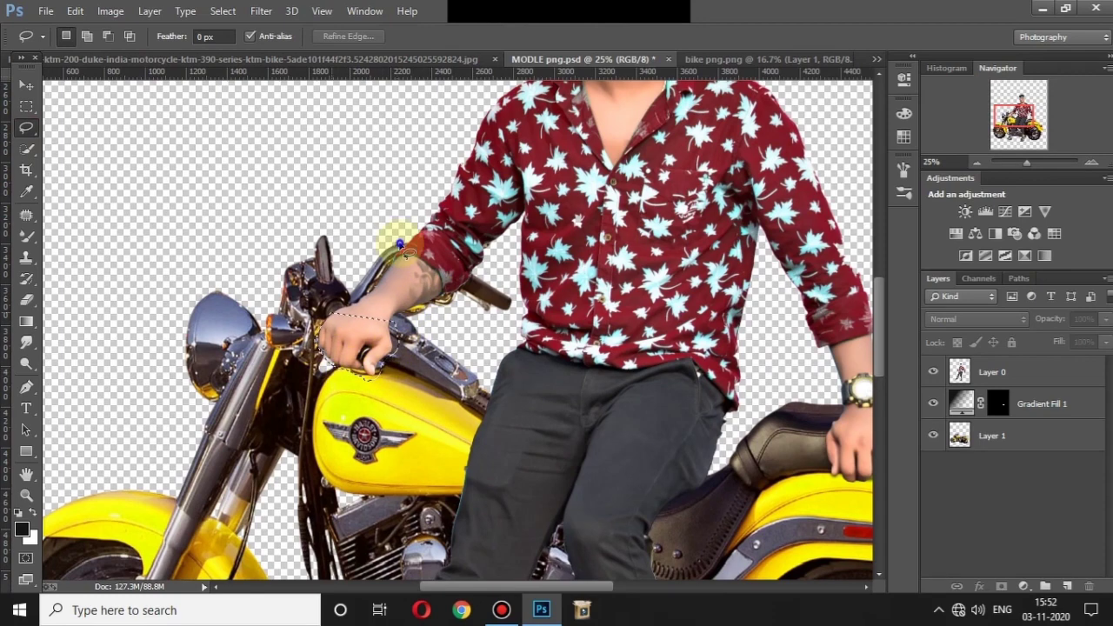
{"action": "right_click", "coordinate": [383, 237]}
{"action": "left_click", "coordinate": [452, 287]}
{"action": "key", "text": "Return"}
Add a Gradient Fill 2 layer above the bike layer from the hand selection
{"action": "left_click", "coordinate": [991, 435]}
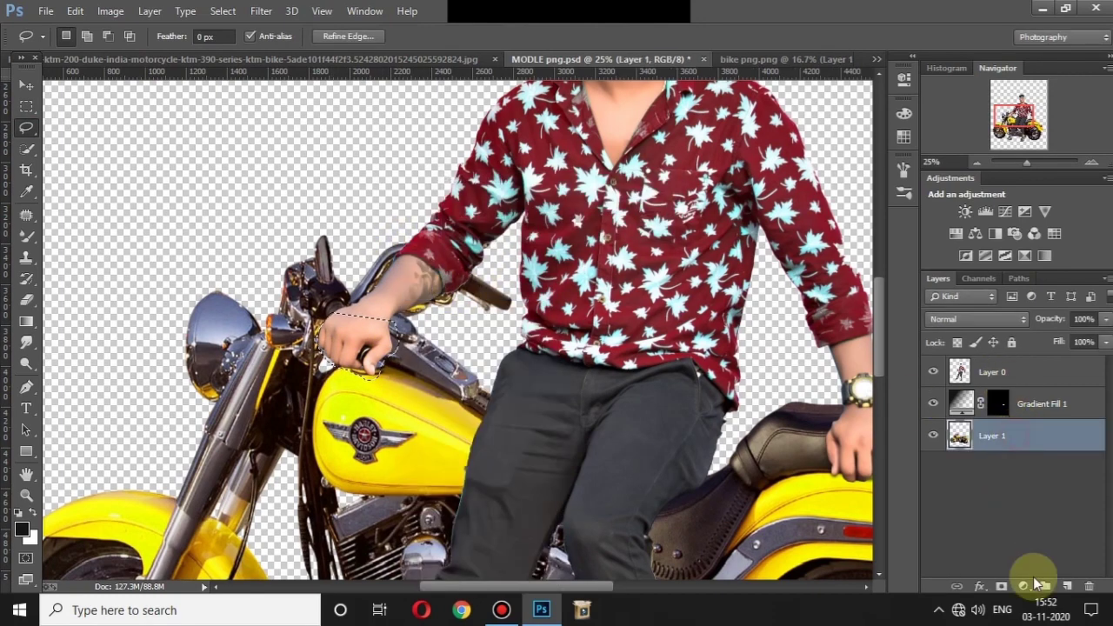
{"action": "left_click", "coordinate": [1023, 587]}
{"action": "left_click", "coordinate": [999, 253]}
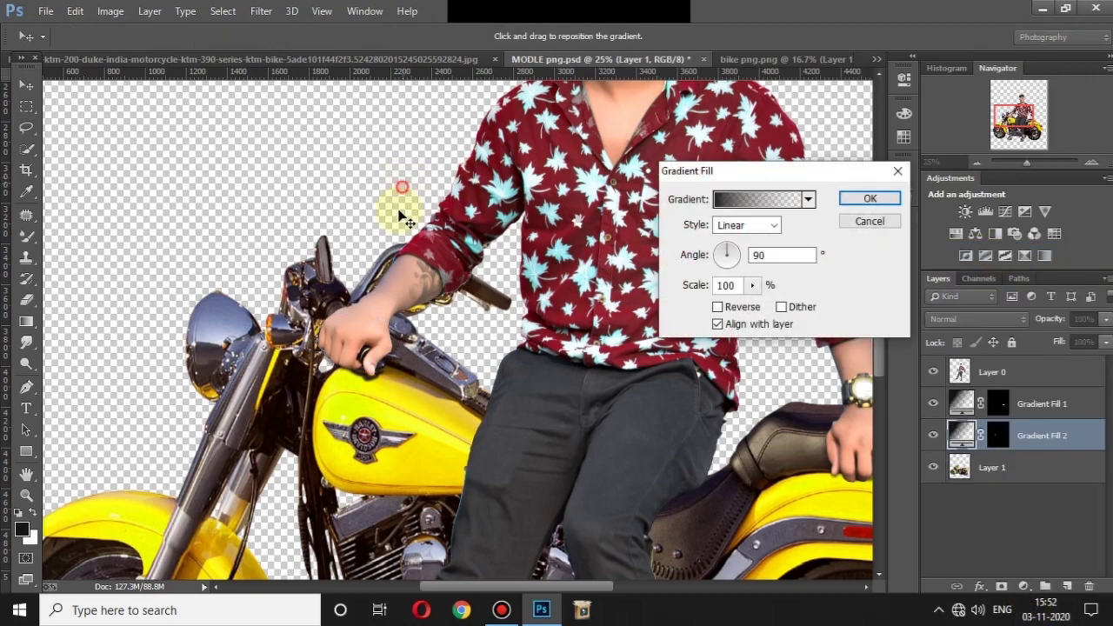
{"action": "key", "text": "Return"}
{"action": "key", "text": "ctrl+minus"}
{"action": "key", "text": "ctrl+minus"}
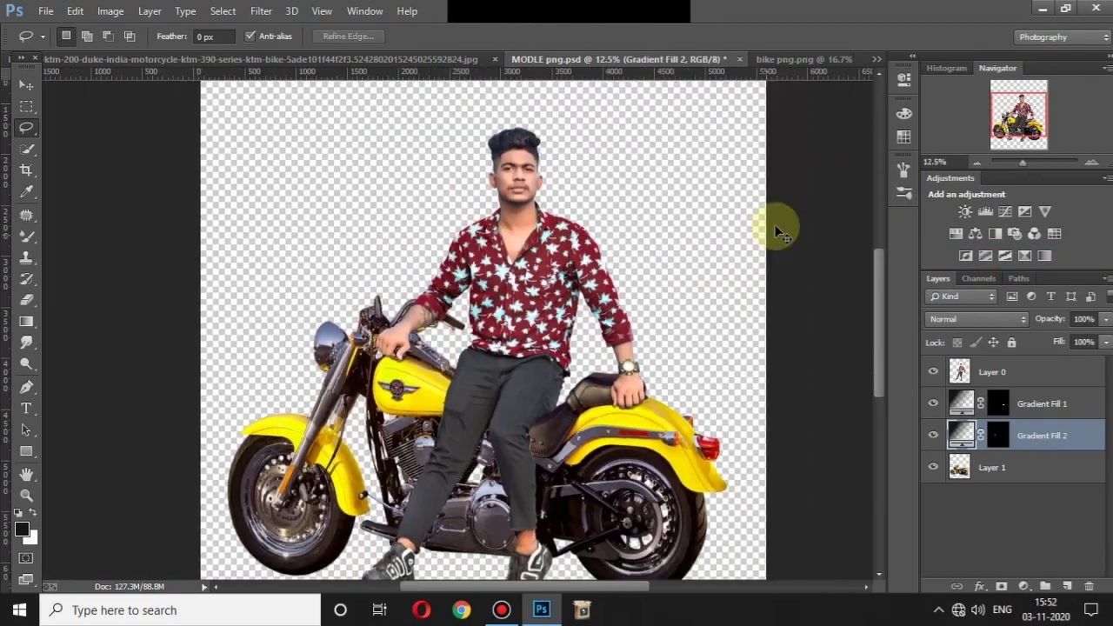
{"action": "key", "text": "ctrl+minus"}
On the rider layer, Quick Select the rider's trousers down to the shoes
{"action": "scroll", "coordinate": [435, 382], "scroll_direction": "up", "scroll_amount": 2}
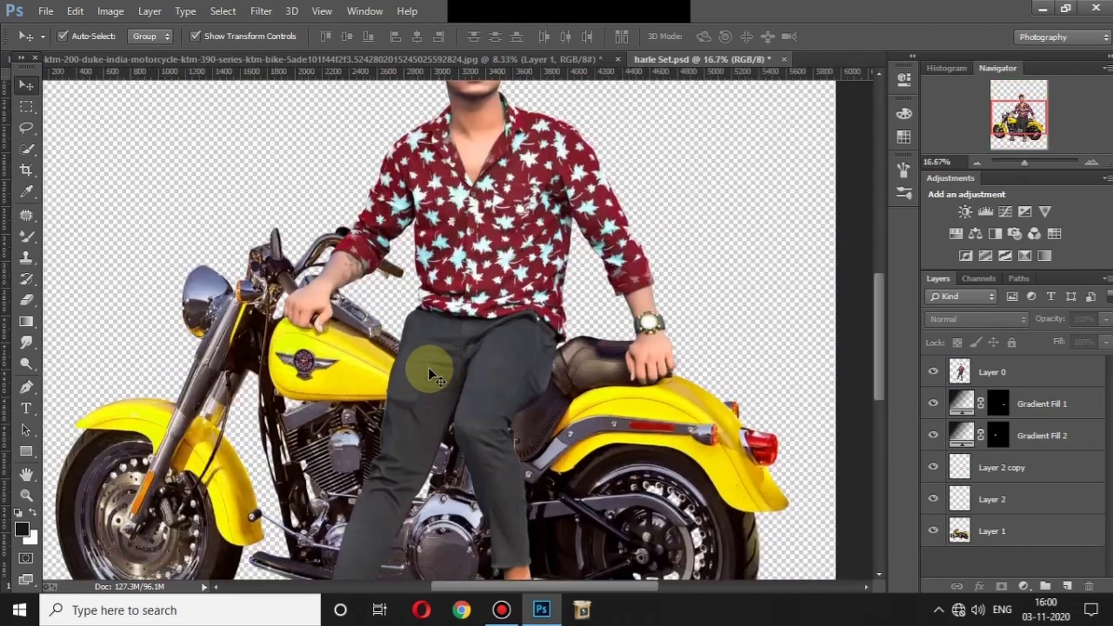
{"action": "scroll", "coordinate": [432, 374], "scroll_direction": "down", "scroll_amount": 3}
{"action": "left_click", "coordinate": [30, 148]}
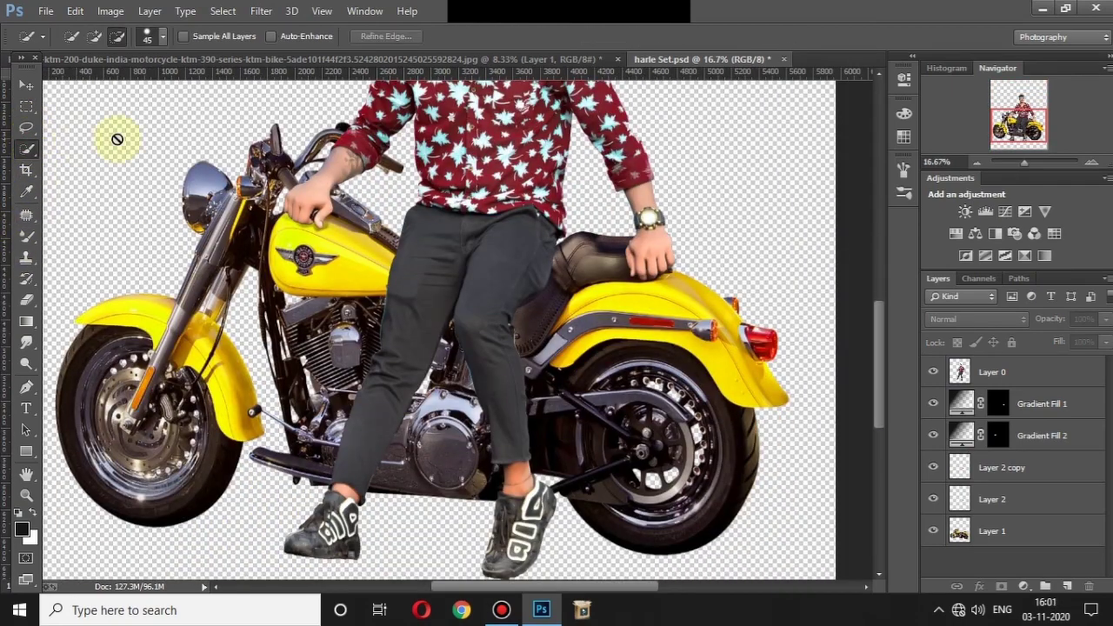
{"action": "left_click", "coordinate": [409, 242]}
{"action": "left_click", "coordinate": [581, 233]}
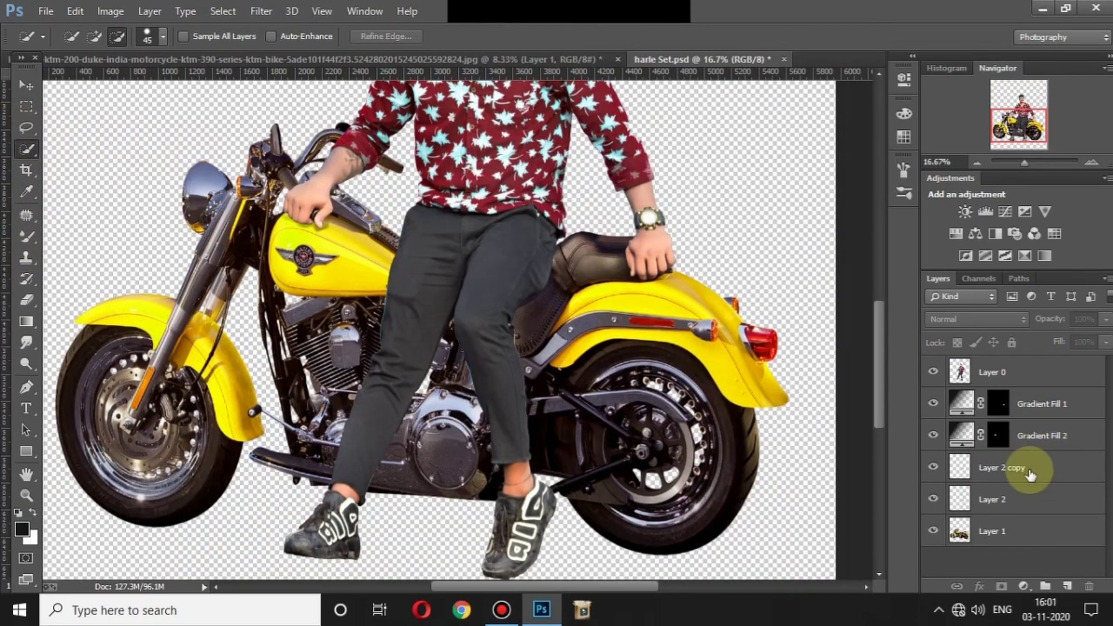
{"action": "left_click", "coordinate": [991, 371]}
{"action": "left_click", "coordinate": [387, 216]}
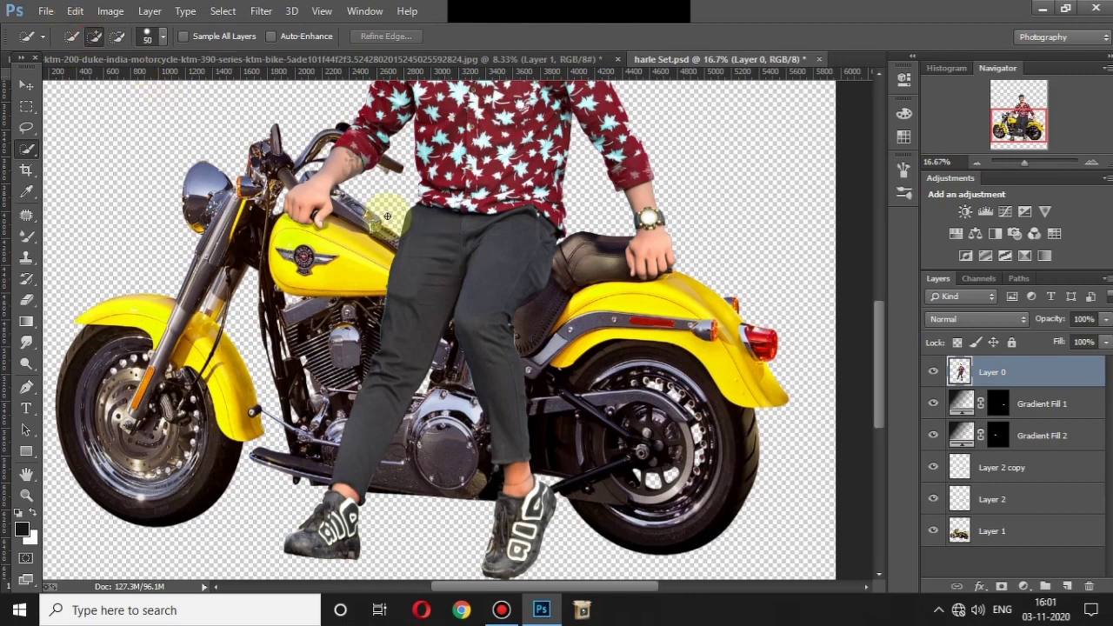
{"action": "scroll", "coordinate": [415, 228], "scroll_direction": "down", "scroll_amount": 1}
{"action": "scroll", "coordinate": [439, 343], "scroll_direction": "down", "scroll_amount": 1}
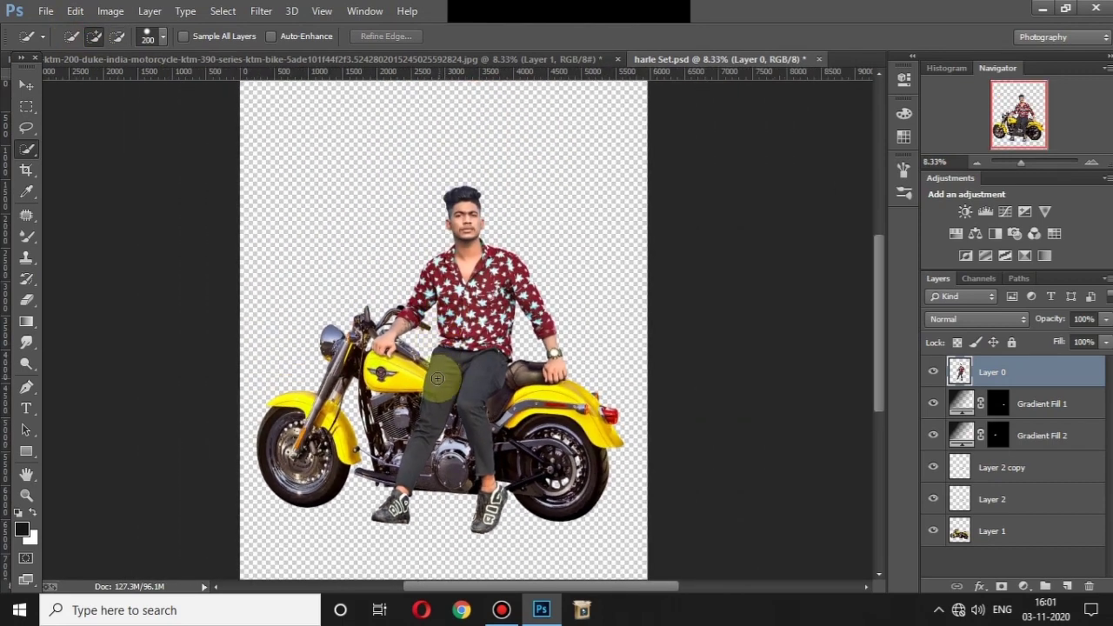
{"action": "mouse_move", "coordinate": [457, 376]}
{"action": "left_mouse_down"}
{"action": "mouse_move", "coordinate": [439, 439]}
{"action": "mouse_move", "coordinate": [416, 457]}
{"action": "left_mouse_up"}
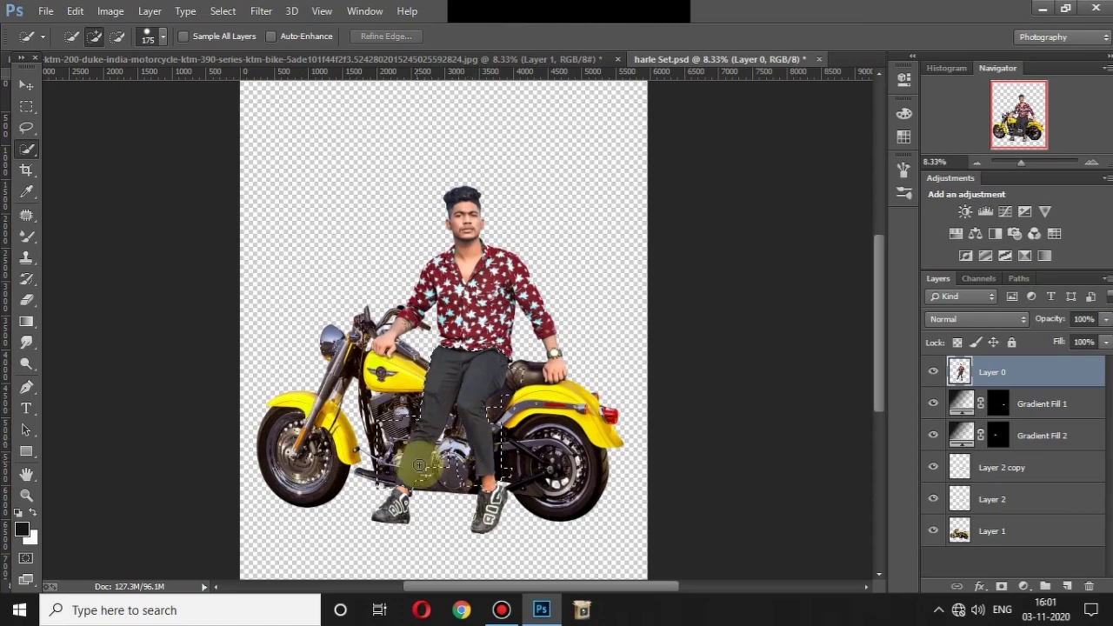
Shrink the selection brush and remove the right ankle from the selection
{"action": "scroll", "coordinate": [474, 533], "scroll_direction": "up", "scroll_amount": 1}
{"action": "scroll", "coordinate": [435, 534], "scroll_direction": "up", "scroll_amount": 1}
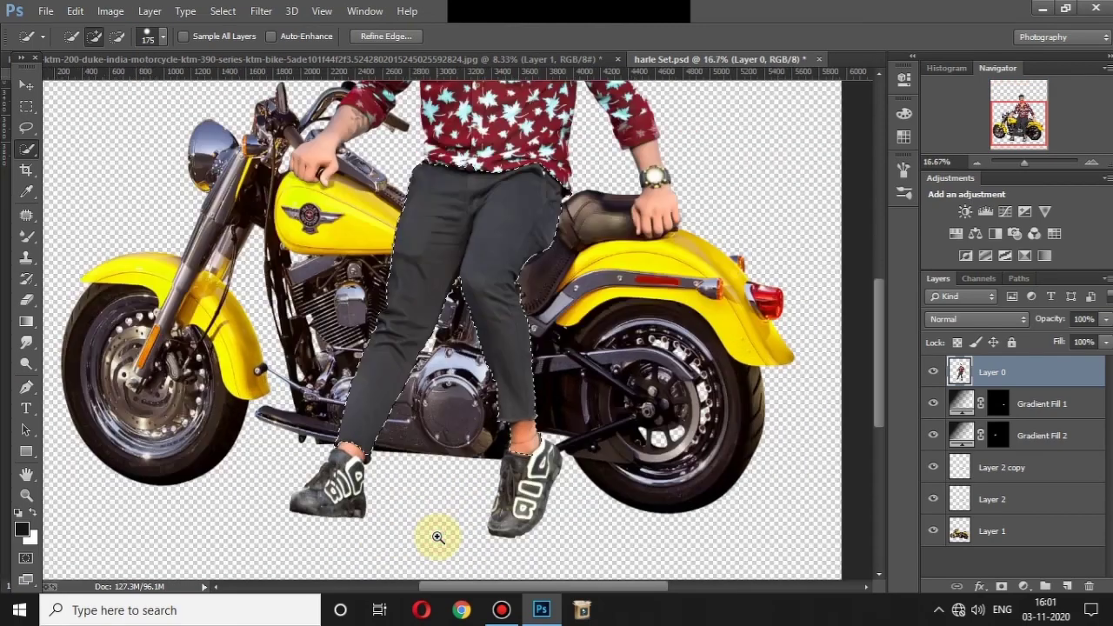
{"action": "scroll", "coordinate": [434, 534], "scroll_direction": "up", "scroll_amount": 1}
{"action": "key", "text": "bracketleft"}
{"action": "key", "text": "bracketleft"}
{"action": "key", "text": "bracketleft"}
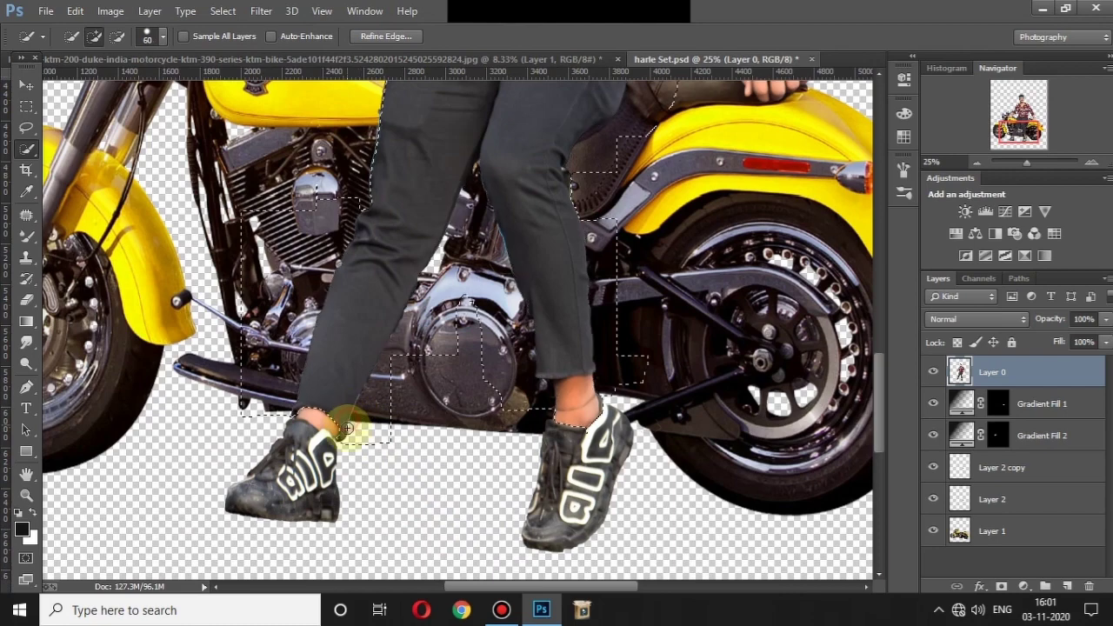
{"action": "scroll", "coordinate": [470, 237], "scroll_direction": "up", "scroll_amount": 2}
{"action": "key", "text": "bracketleft"}
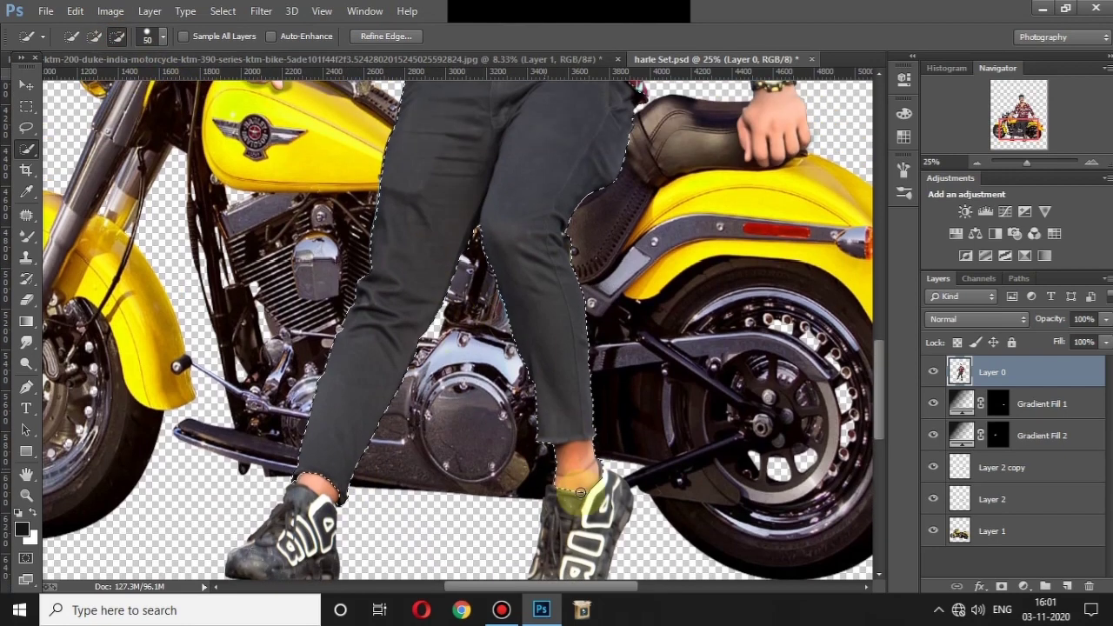
{"action": "left_click_drag", "start_coordinate": [577, 478], "coordinate": [539, 476]}
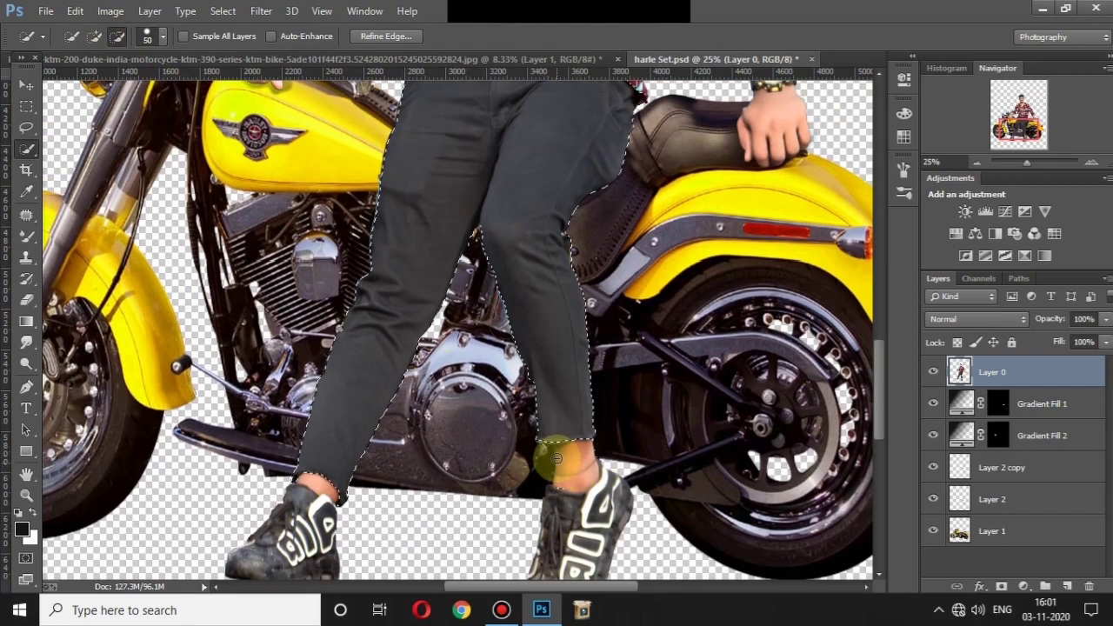
Refine the trouser selection around the left shoe so it ends at the hem
{"action": "left_click", "coordinate": [93, 37]}
{"action": "key", "text": "ctrl+minus"}
{"action": "scroll", "coordinate": [495, 361], "scroll_direction": "down", "scroll_amount": 1}
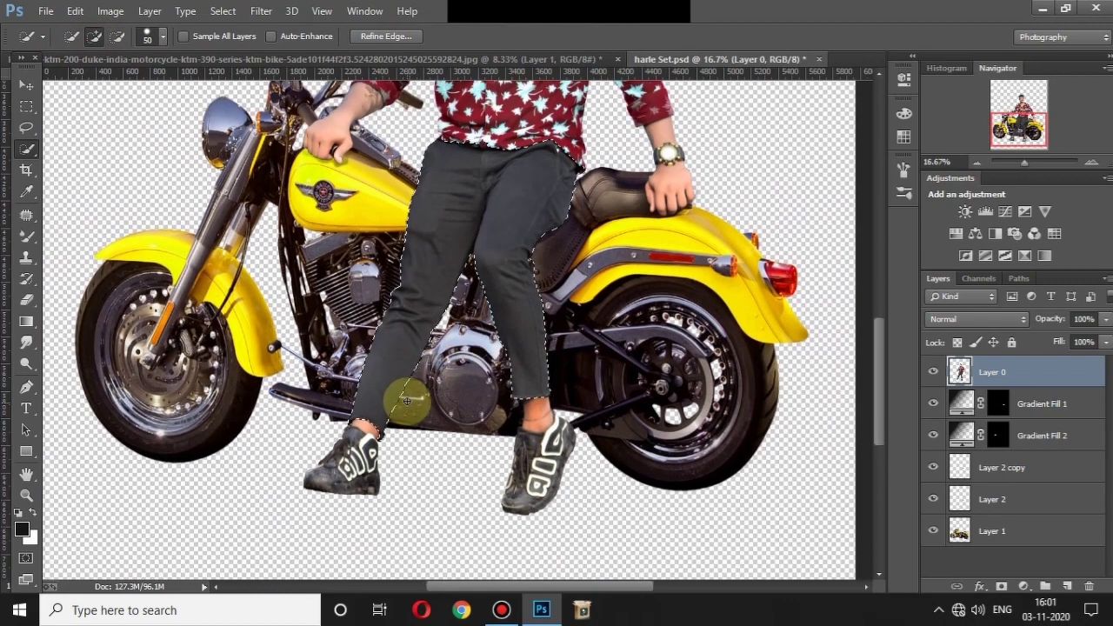
{"action": "key", "text": "bracketright"}
{"action": "key", "text": "bracketright"}
{"action": "key", "text": "bracketright"}
{"action": "key", "text": "bracketright"}
{"action": "left_click_drag", "start_coordinate": [312, 470], "coordinate": [348, 467]}
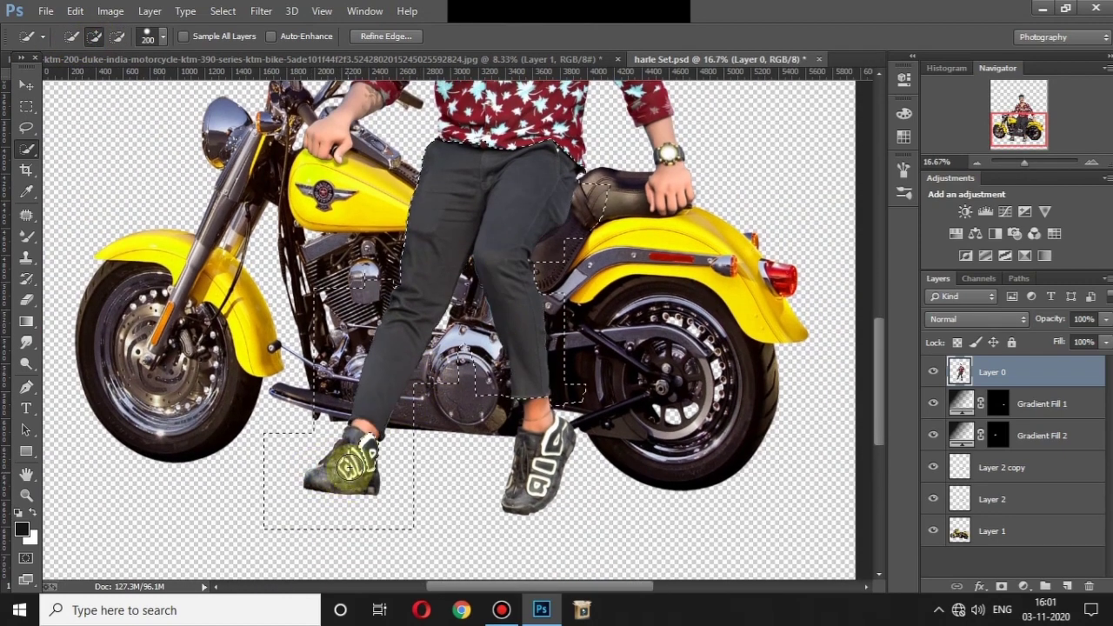
{"action": "left_click", "coordinate": [26, 128]}
{"action": "scroll", "coordinate": [665, 496], "scroll_direction": "down", "scroll_amount": 2}
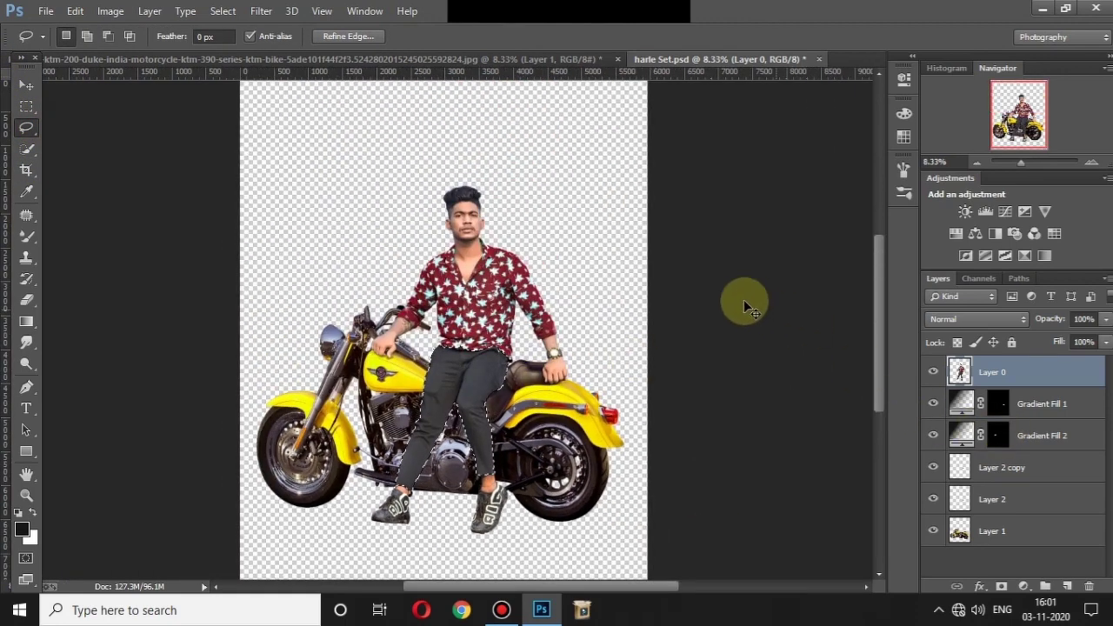
Darken the selected trousers with a Curves adjustment
{"action": "key", "text": "ctrl+m"}
{"action": "left_click_drag", "start_coordinate": [770, 179], "coordinate": [768, 119]}
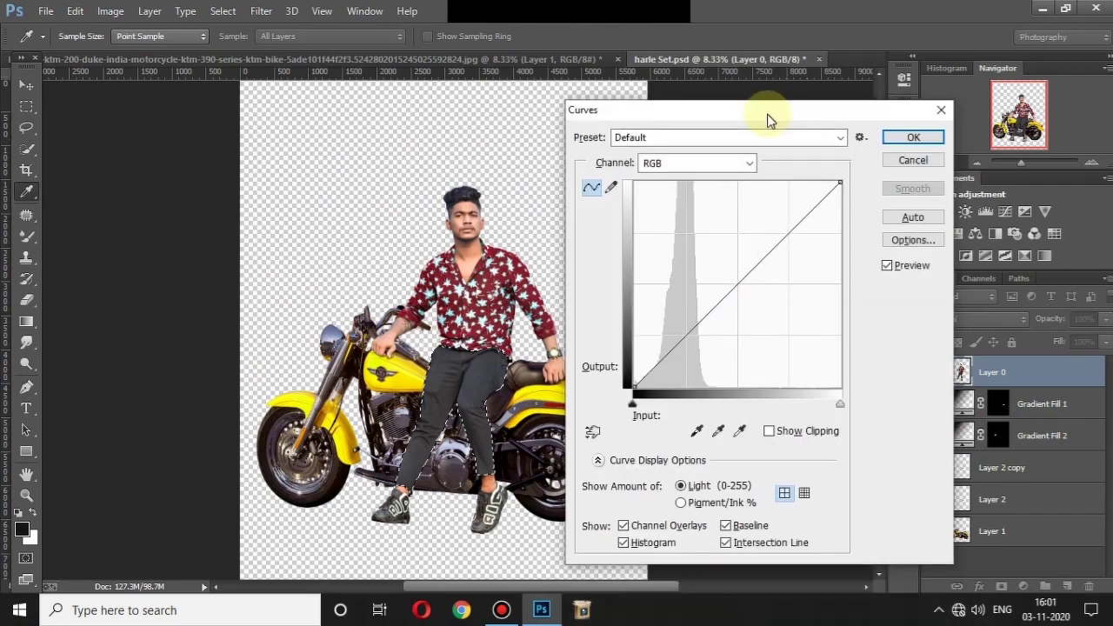
{"action": "mouse_move", "coordinate": [747, 275]}
{"action": "left_mouse_down"}
{"action": "mouse_move", "coordinate": [748, 288]}
{"action": "mouse_move", "coordinate": [774, 249]}
{"action": "left_mouse_up"}
{"action": "key", "text": "Return"}
{"action": "key", "text": "l"}
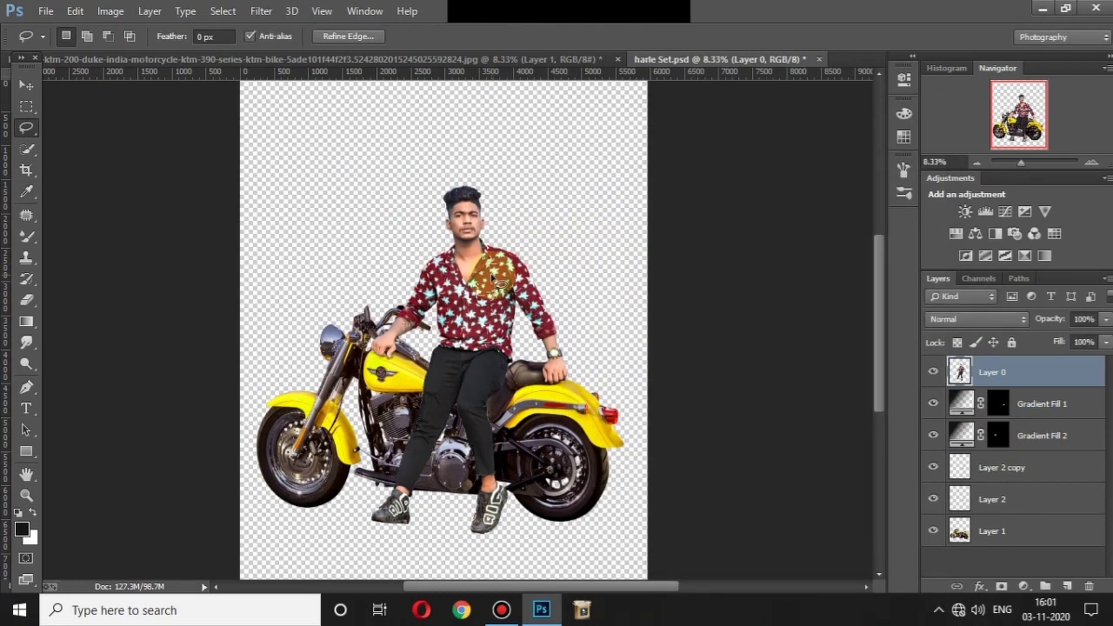
Dodge the man's shoes on Midtones at 43% exposure, adjusting the brush size
{"action": "scroll", "coordinate": [461, 378], "scroll_direction": "up", "scroll_amount": 2}
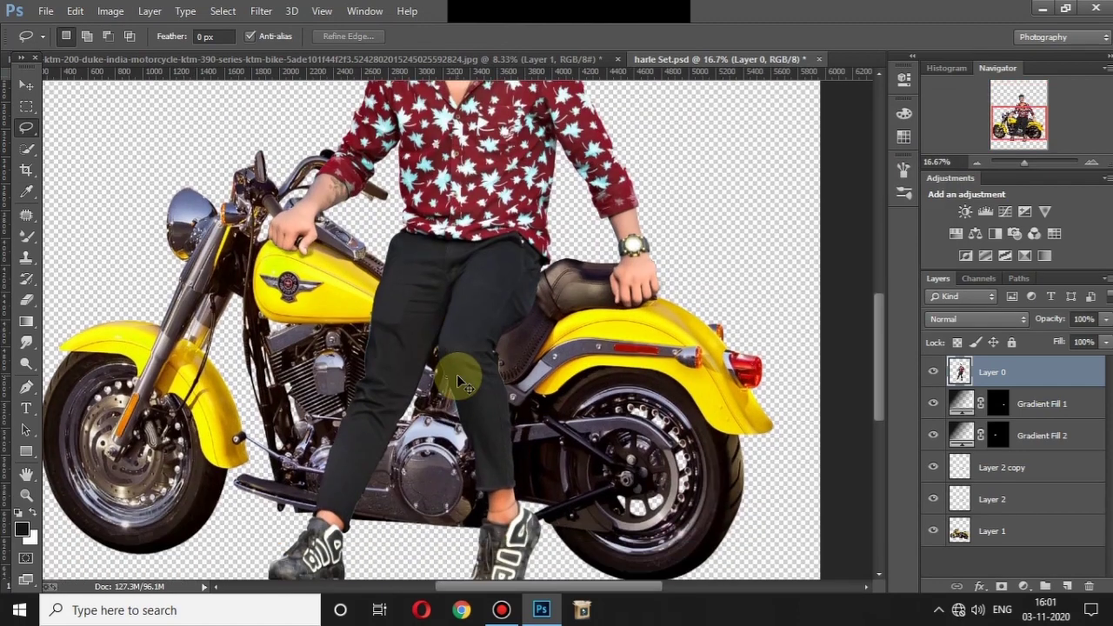
{"action": "scroll", "coordinate": [460, 383], "scroll_direction": "down", "scroll_amount": 2}
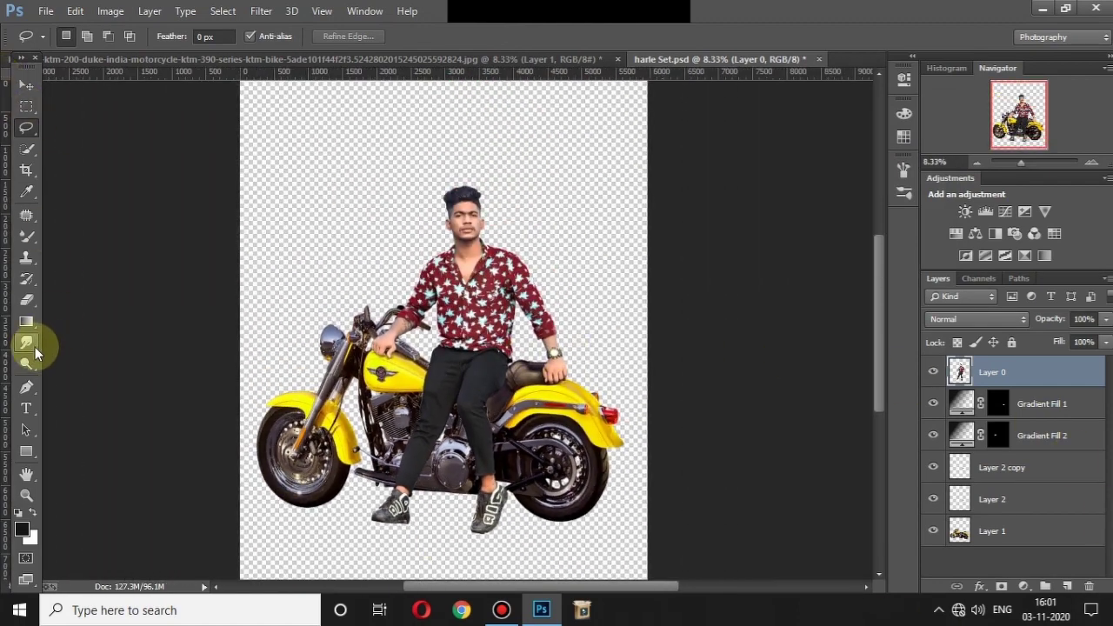
{"action": "left_click", "coordinate": [29, 365]}
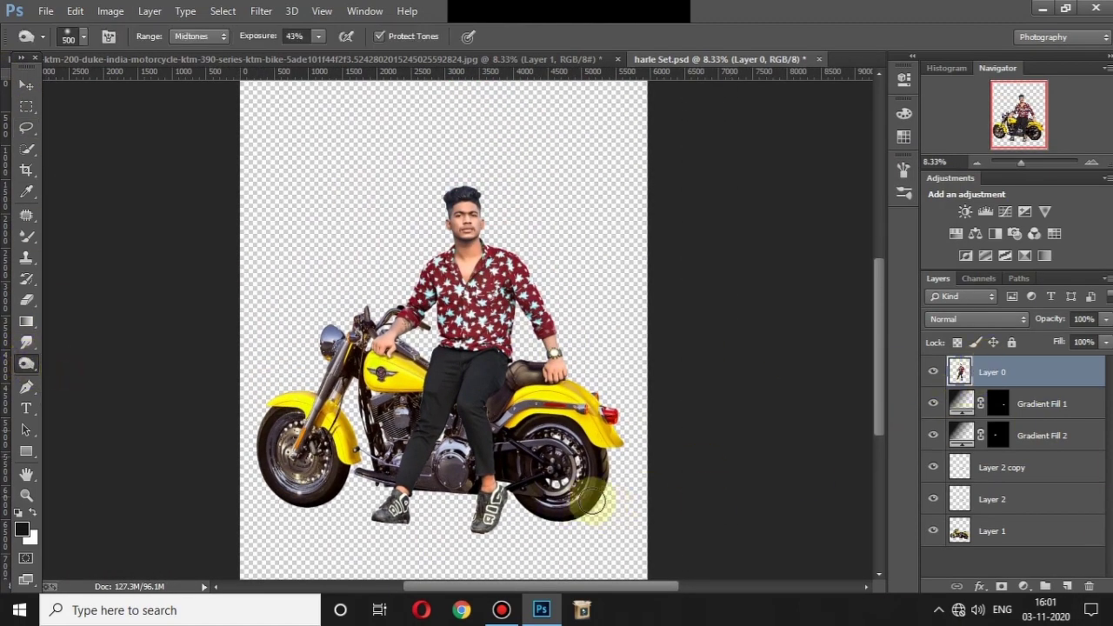
{"action": "scroll", "coordinate": [426, 322], "scroll_direction": "up", "scroll_amount": 1}
{"action": "scroll", "coordinate": [426, 322], "scroll_direction": "up", "scroll_amount": 1}
{"action": "scroll", "coordinate": [365, 400], "scroll_direction": "up", "scroll_amount": 1}
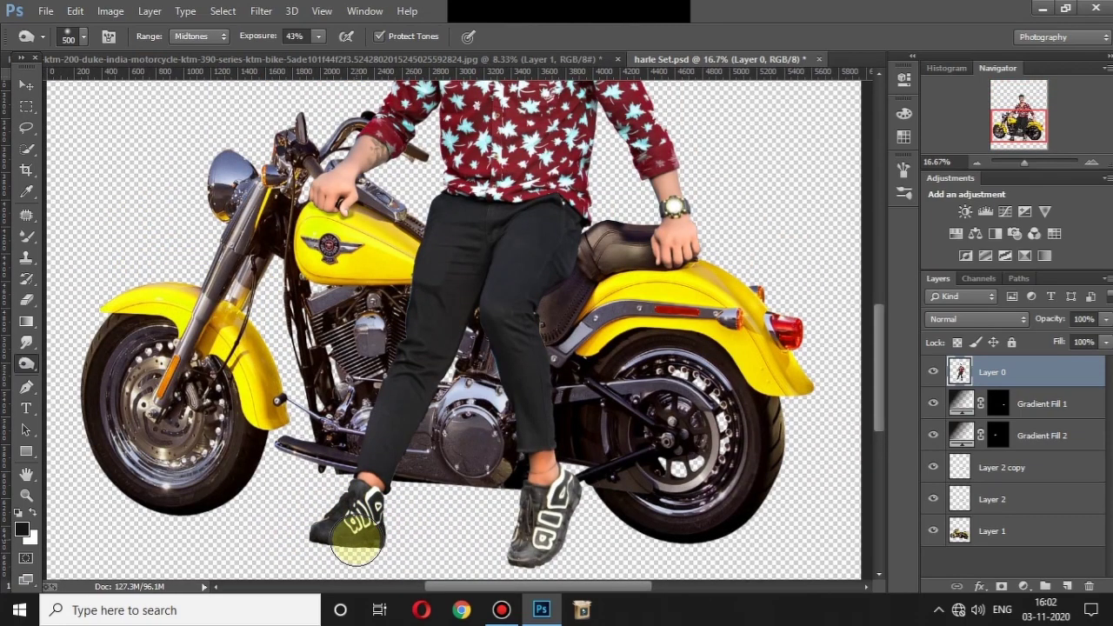
{"action": "key", "text": "bracketleft"}
{"action": "key", "text": "bracketleft"}
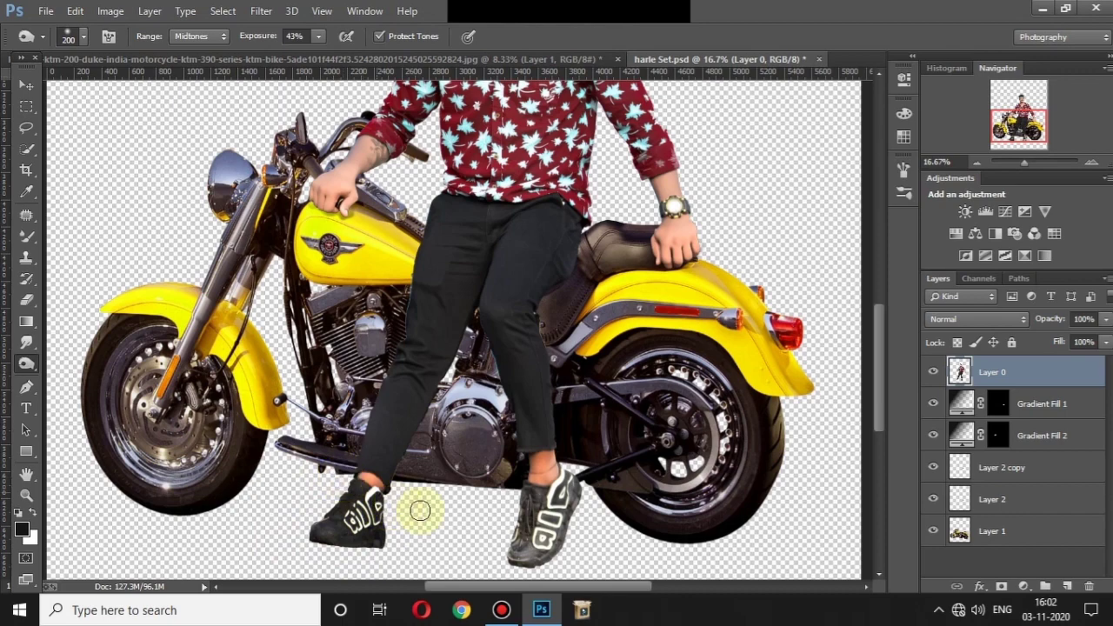
{"action": "key", "text": "bracketright"}
{"action": "key", "text": "bracketright"}
{"action": "key", "text": "bracketright"}
{"action": "key", "text": "bracketleft"}
{"action": "key", "text": "bracketleft"}
{"action": "key", "text": "bracketleft"}
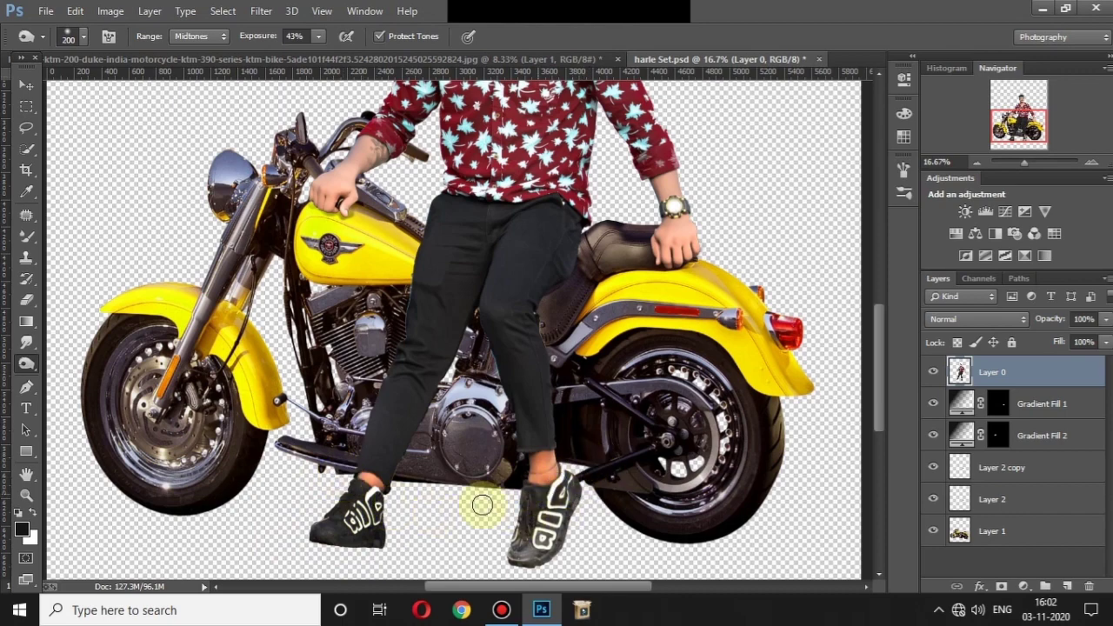
{"action": "key", "text": "bracketright"}
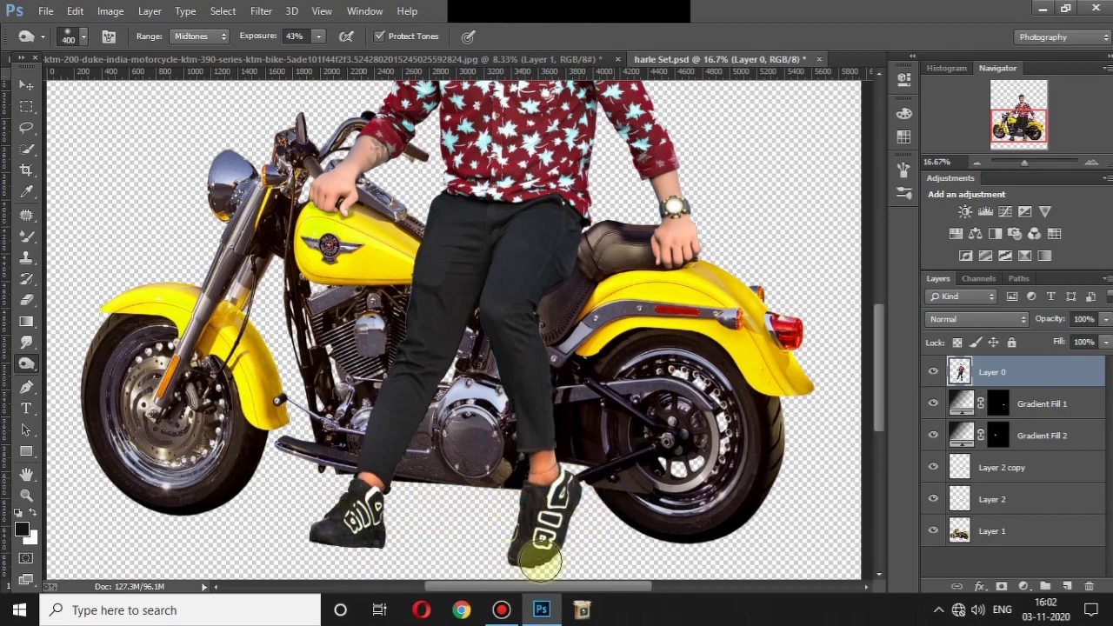
{"action": "key", "text": "ctrl+minus"}
{"action": "key", "text": "ctrl+minus"}
Merge all visible layers into one man-and-motorcycle layer
{"action": "left_click", "coordinate": [26, 84]}
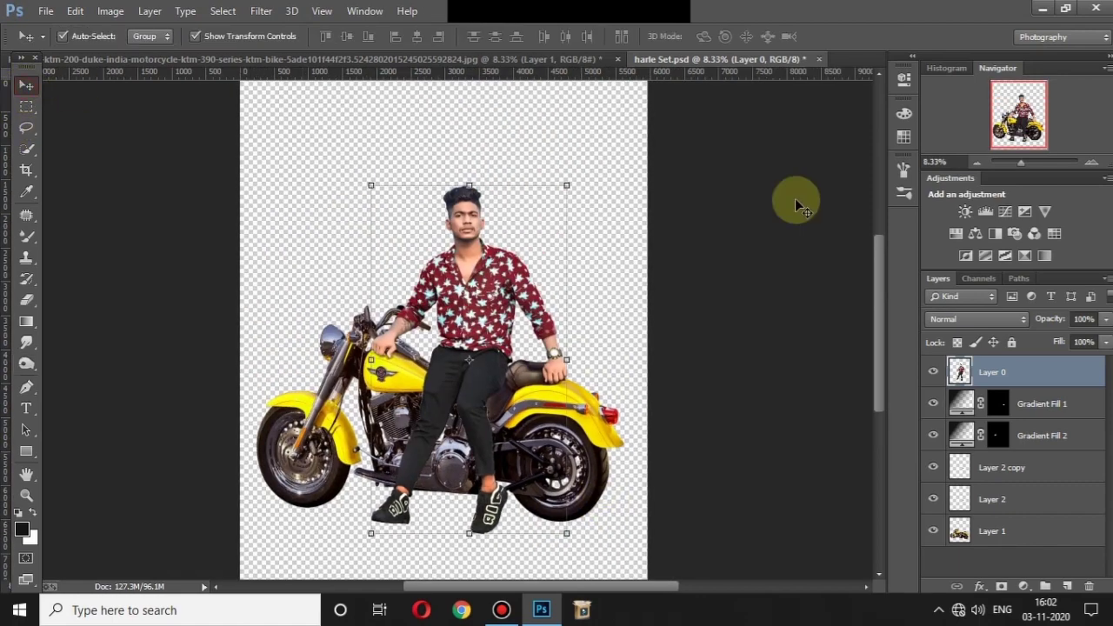
{"action": "right_click", "coordinate": [995, 511]}
{"action": "left_click", "coordinate": [845, 424]}
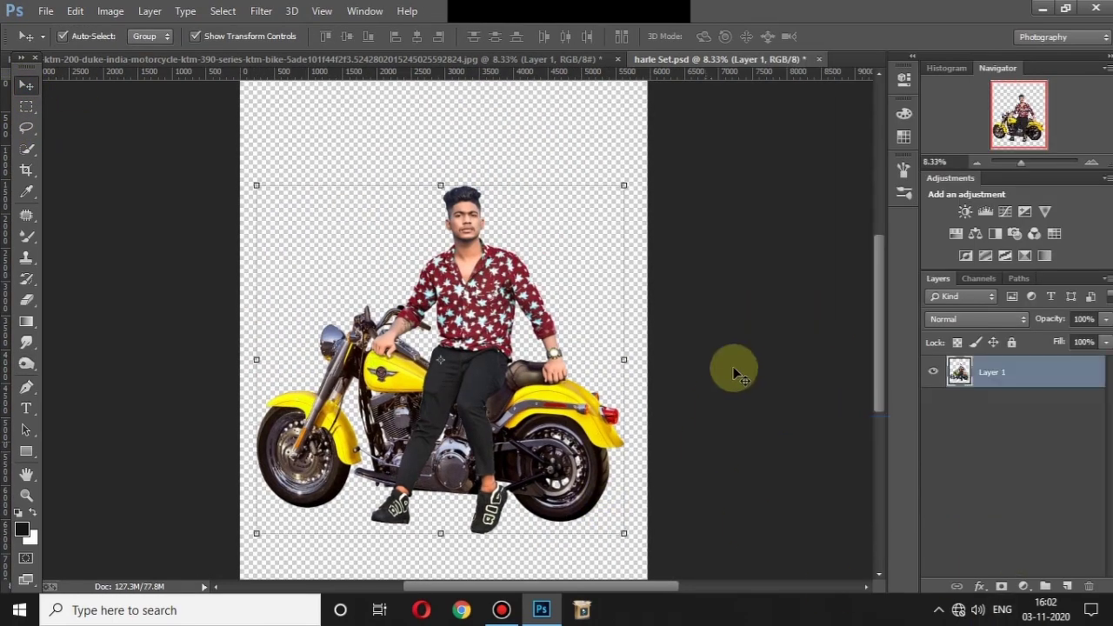
{"action": "left_click", "coordinate": [753, 345]}
{"action": "key", "text": "ctrl+minus"}
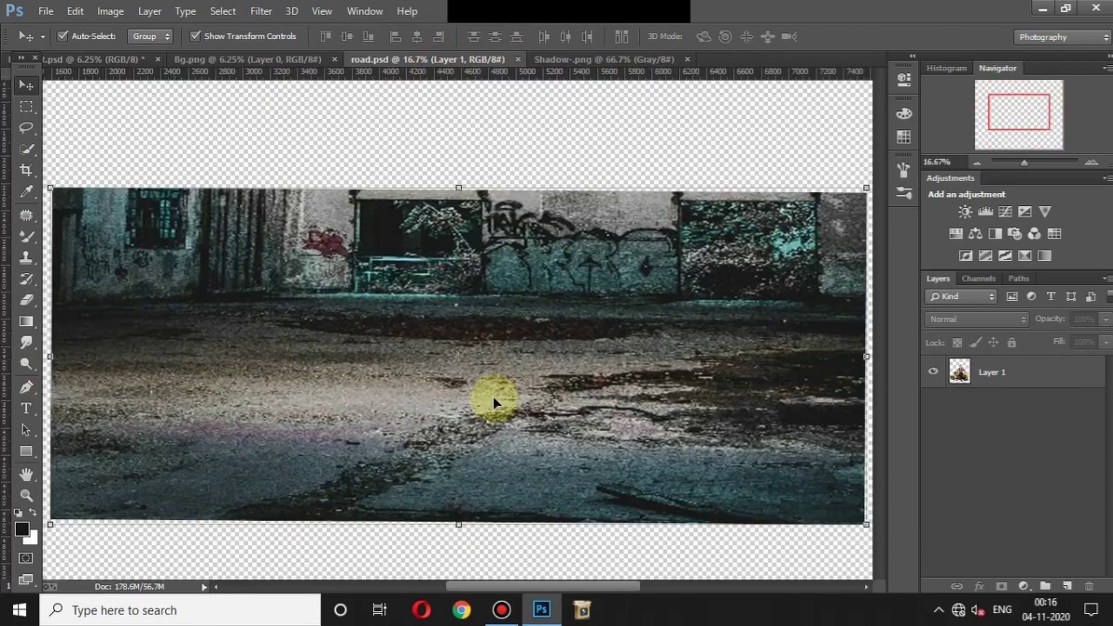
Place the wet road image as Layer 2 below the rider, scaled about 145% across the lower canvas
{"action": "mouse_move", "coordinate": [493, 397]}
{"action": "left_mouse_down"}
{"action": "mouse_move", "coordinate": [128, 50]}
{"action": "mouse_move", "coordinate": [512, 436]}
{"action": "left_mouse_up"}
{"action": "left_click_drag", "start_coordinate": [991, 371], "coordinate": [967, 439]}
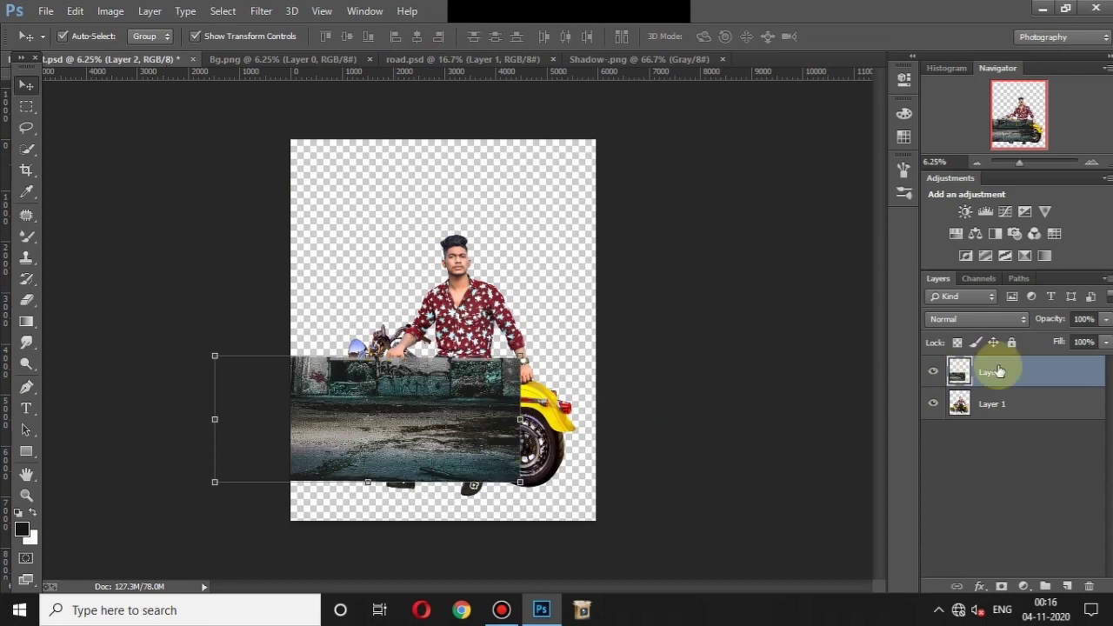
{"action": "left_click_drag", "start_coordinate": [518, 482], "coordinate": [642, 539]}
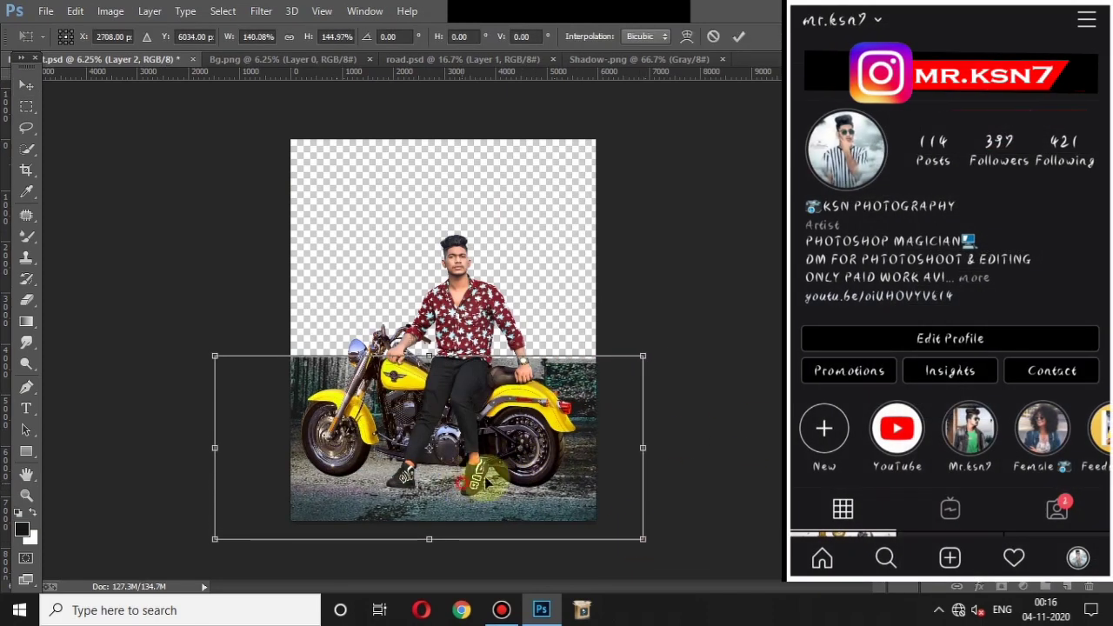
{"action": "left_click_drag", "start_coordinate": [484, 481], "coordinate": [499, 493]}
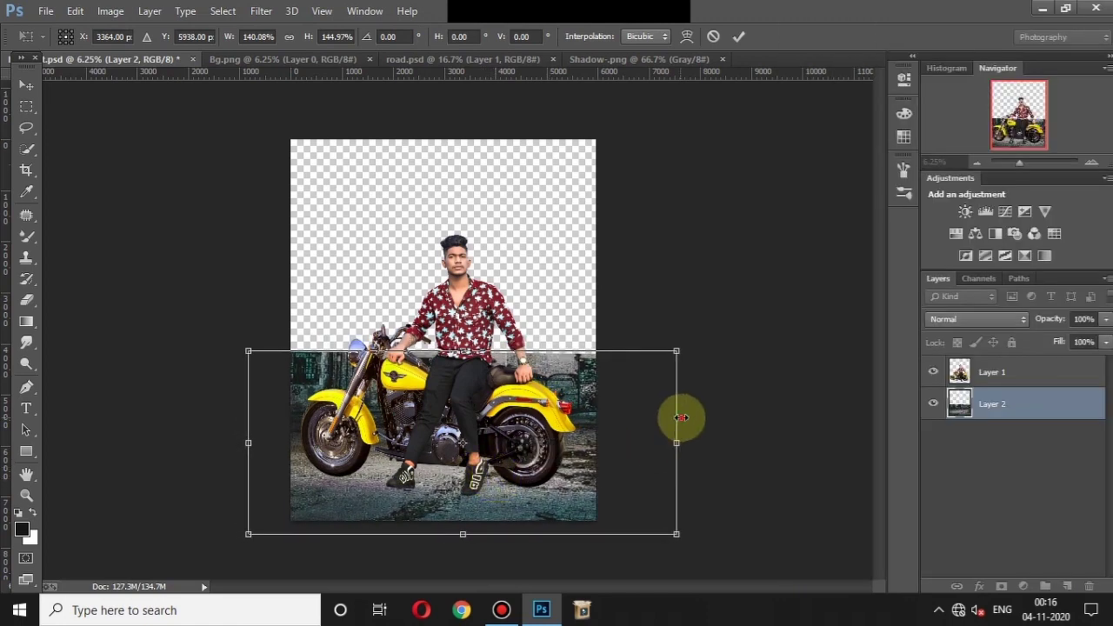
{"action": "left_click_drag", "start_coordinate": [675, 423], "coordinate": [693, 420]}
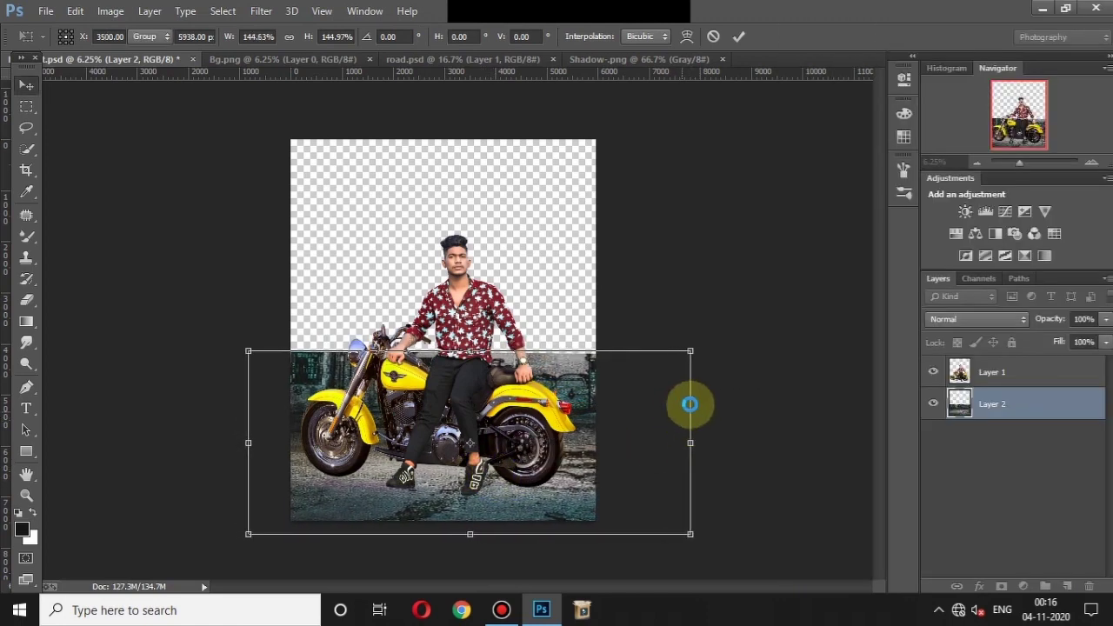
{"action": "key", "text": "Return"}
{"action": "left_click", "coordinate": [678, 206]}
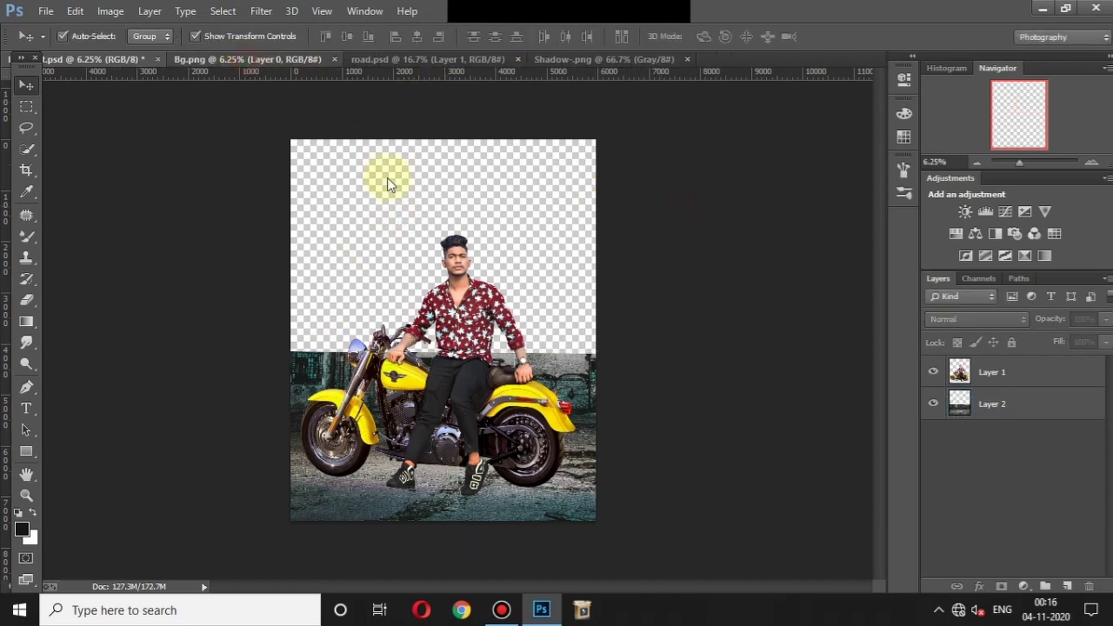
Bring the burning train yard image in as Layer 3 below the rider and position it
{"action": "left_click_drag", "start_coordinate": [387, 183], "coordinate": [367, 223]}
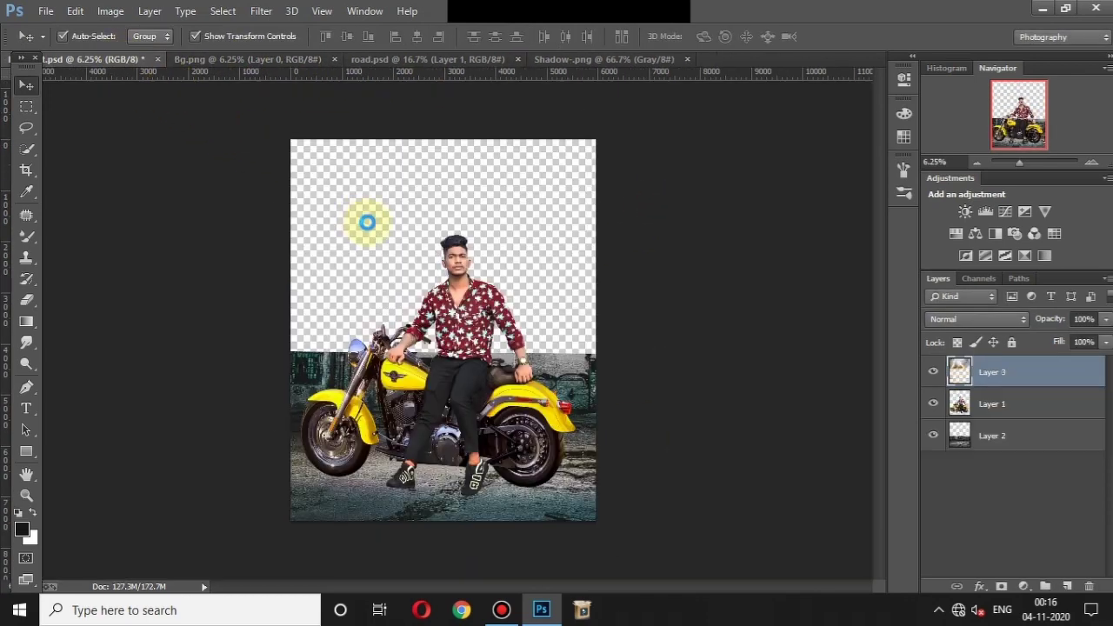
{"action": "left_click_drag", "start_coordinate": [996, 374], "coordinate": [1010, 418]}
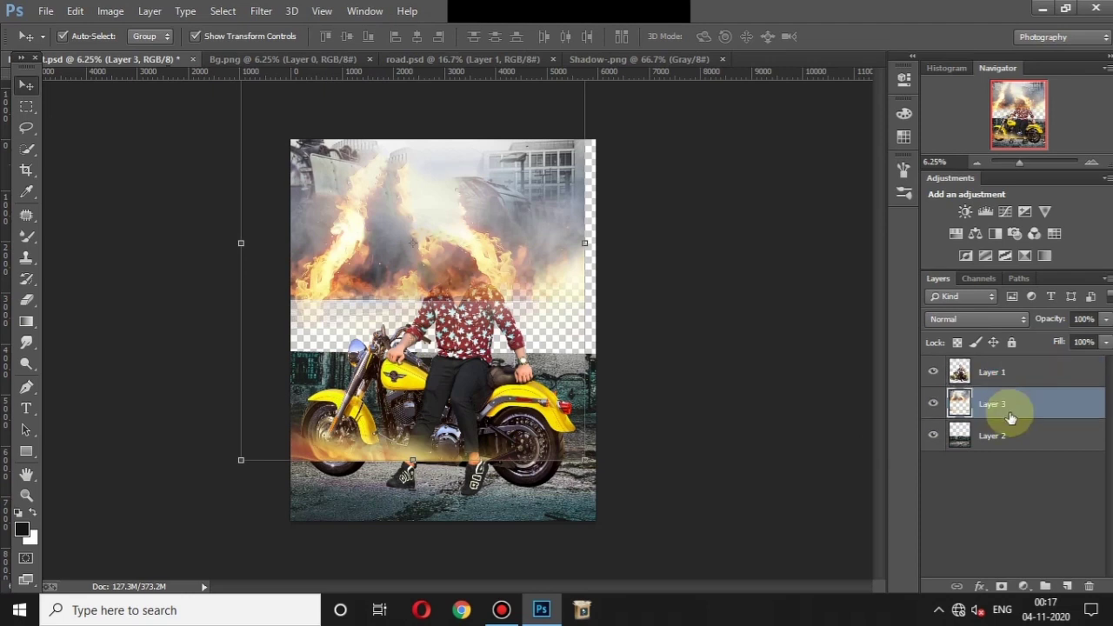
{"action": "mouse_move", "coordinate": [520, 220]}
{"action": "left_mouse_down"}
{"action": "mouse_move", "coordinate": [549, 329]}
{"action": "mouse_move", "coordinate": [566, 316]}
{"action": "left_mouse_up"}
{"action": "left_click", "coordinate": [74, 431]}
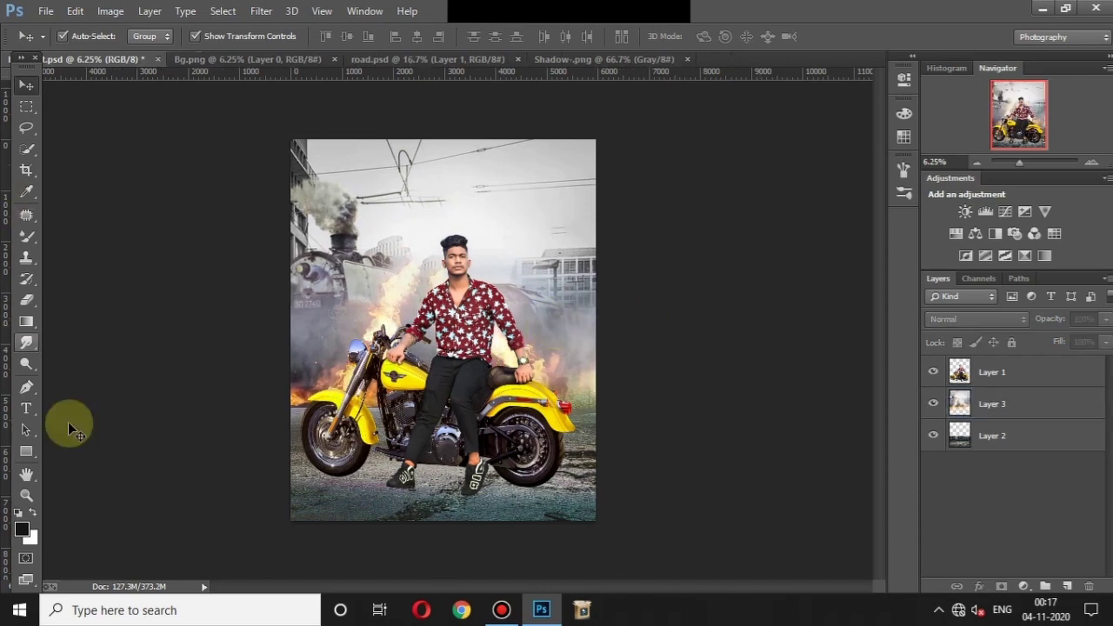
Soften the fire layer's lower edge into the road with the Eraser at 58% opacity
{"action": "left_click", "coordinate": [1033, 405]}
{"action": "left_click", "coordinate": [344, 420], "text": "ctrl"}
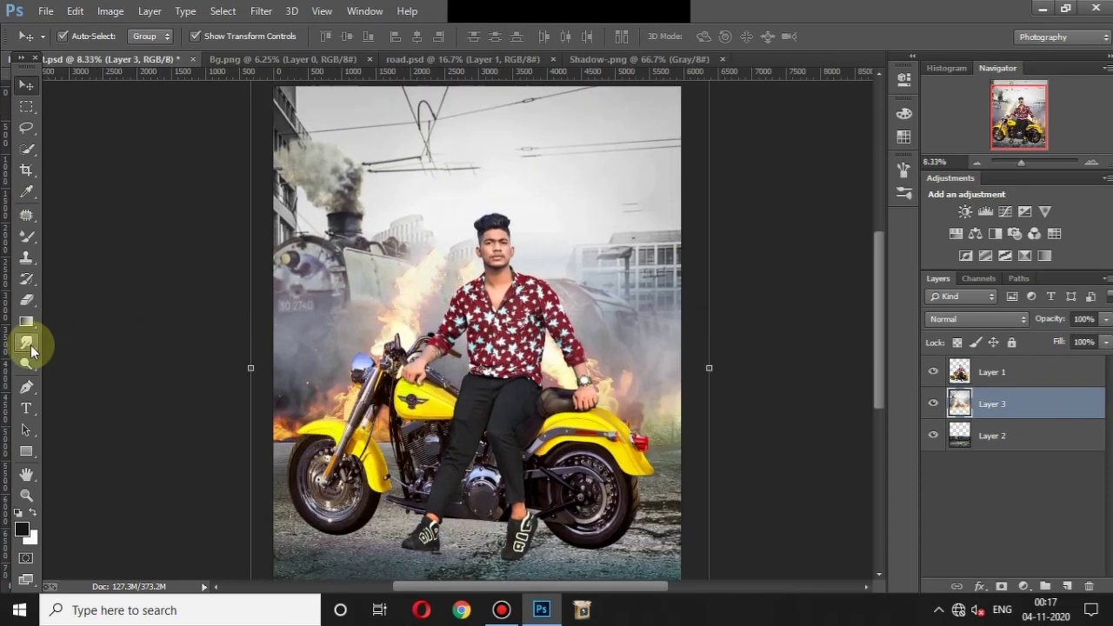
{"action": "left_click", "coordinate": [26, 299]}
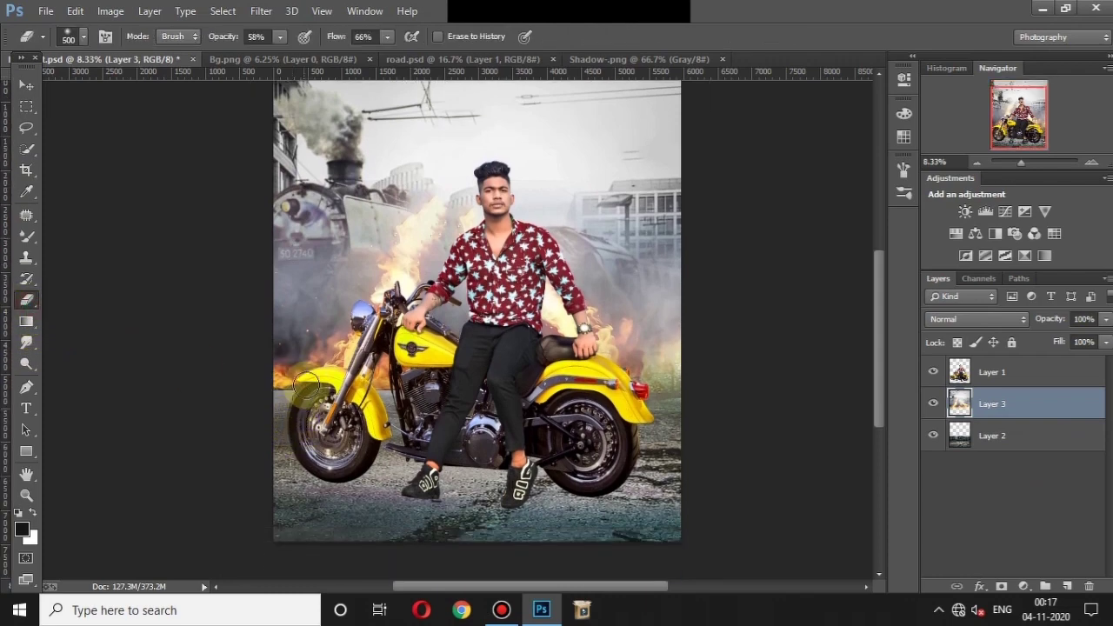
{"action": "scroll", "coordinate": [284, 395], "scroll_direction": "down", "scroll_amount": 1}
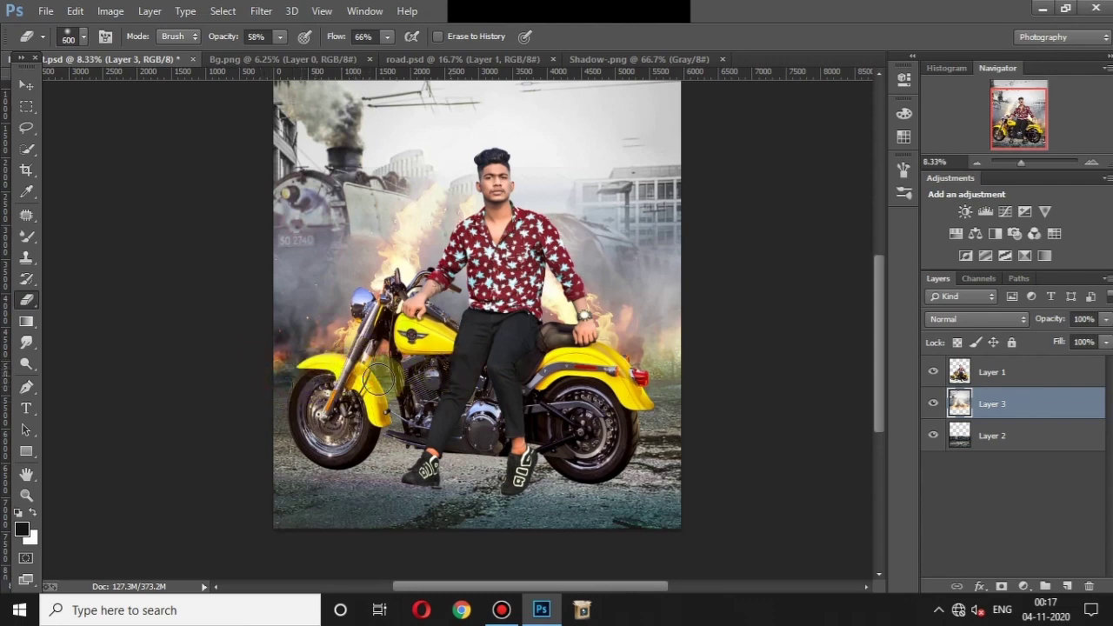
{"action": "key", "text": "bracketright"}
{"action": "key", "text": "bracketright"}
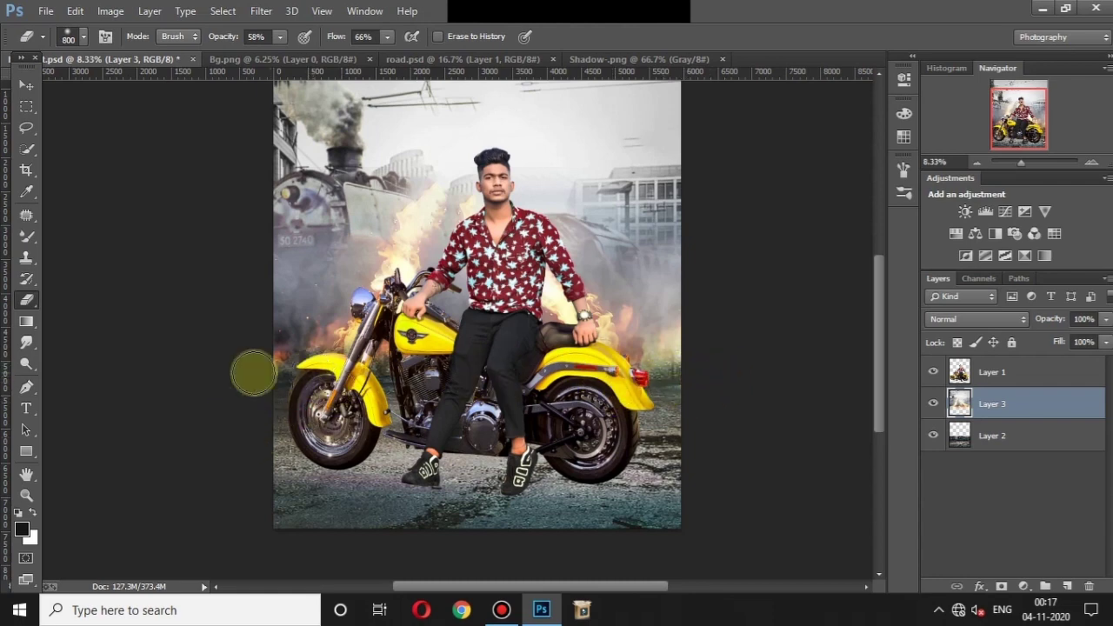
{"action": "key", "text": "ctrl+minus"}
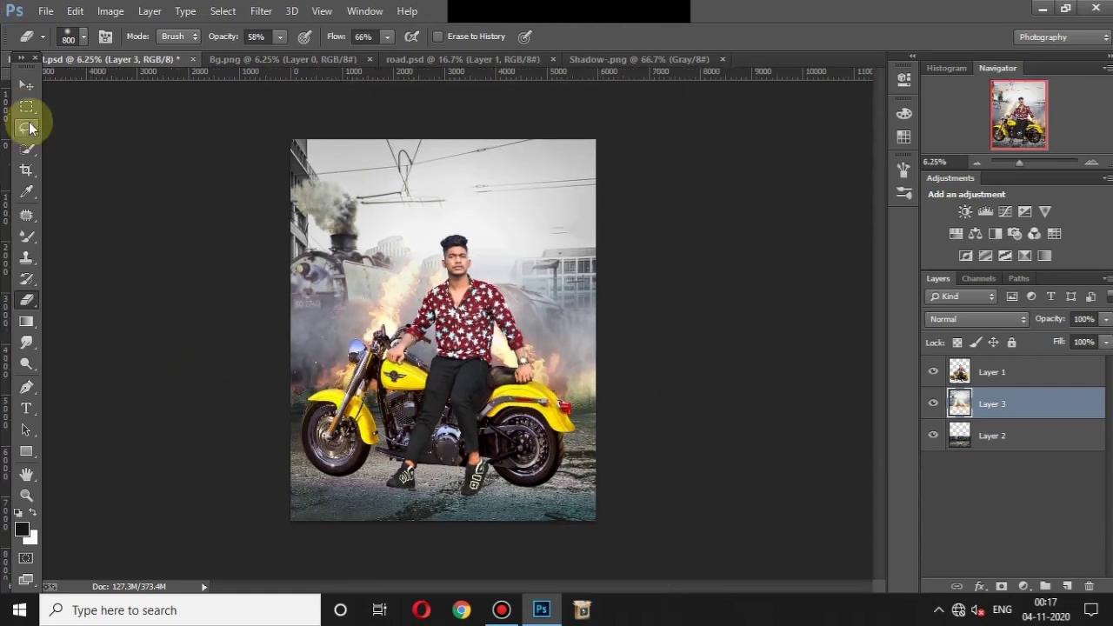
{"action": "left_click", "coordinate": [26, 84]}
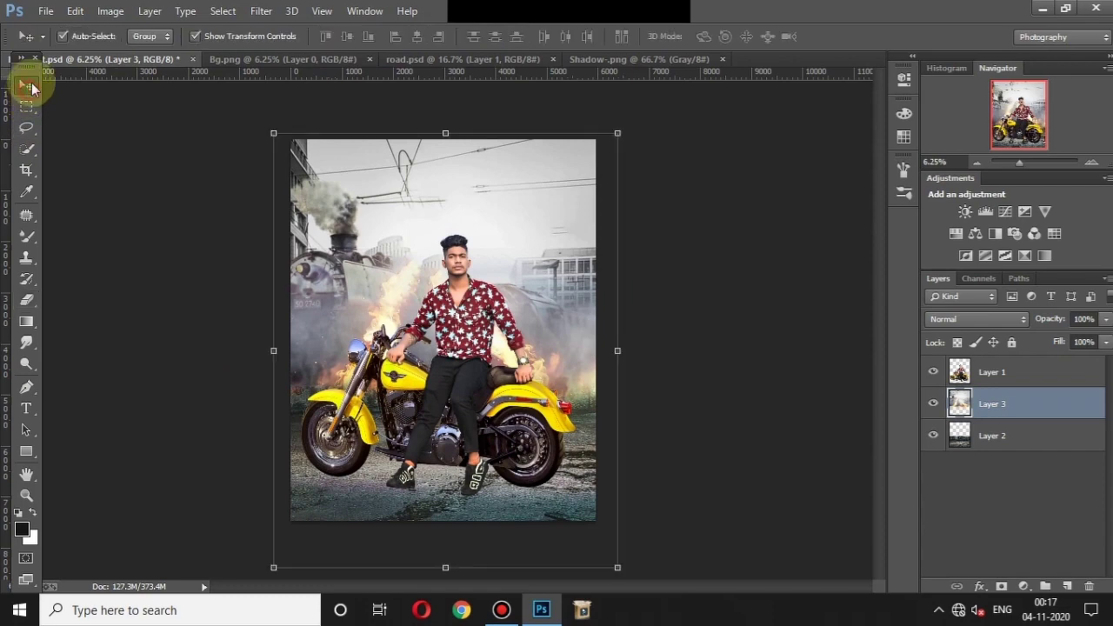
Darken the fire background with Brightness/Contrast set to Brightness -32 and Contrast 39
{"action": "left_click", "coordinate": [110, 11]}
{"action": "left_click", "coordinate": [353, 50]}
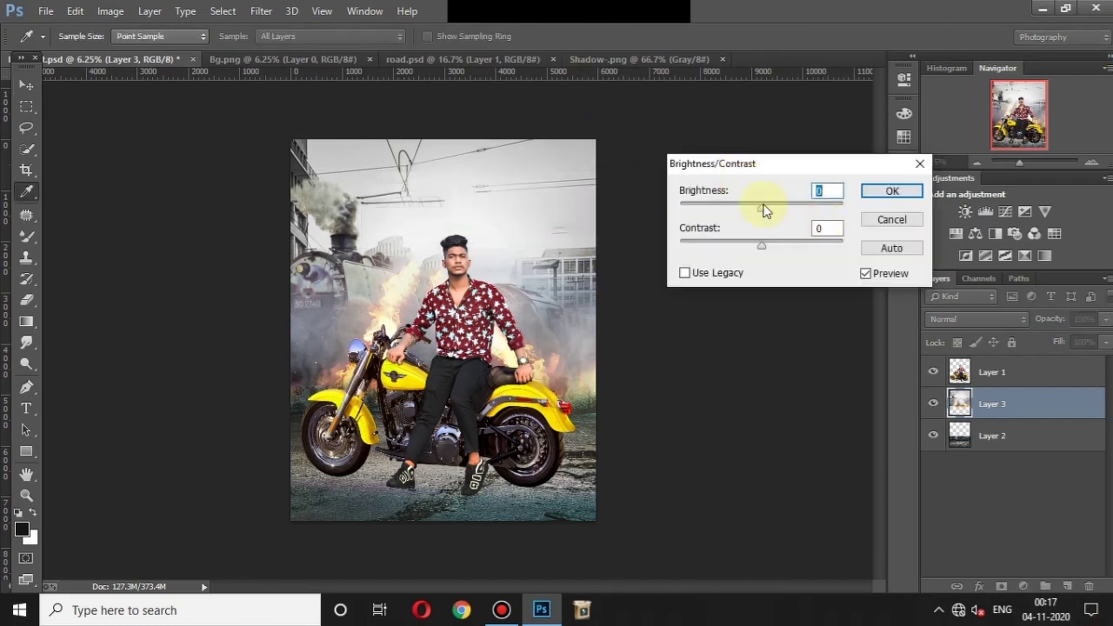
{"action": "left_click_drag", "start_coordinate": [763, 215], "coordinate": [744, 226]}
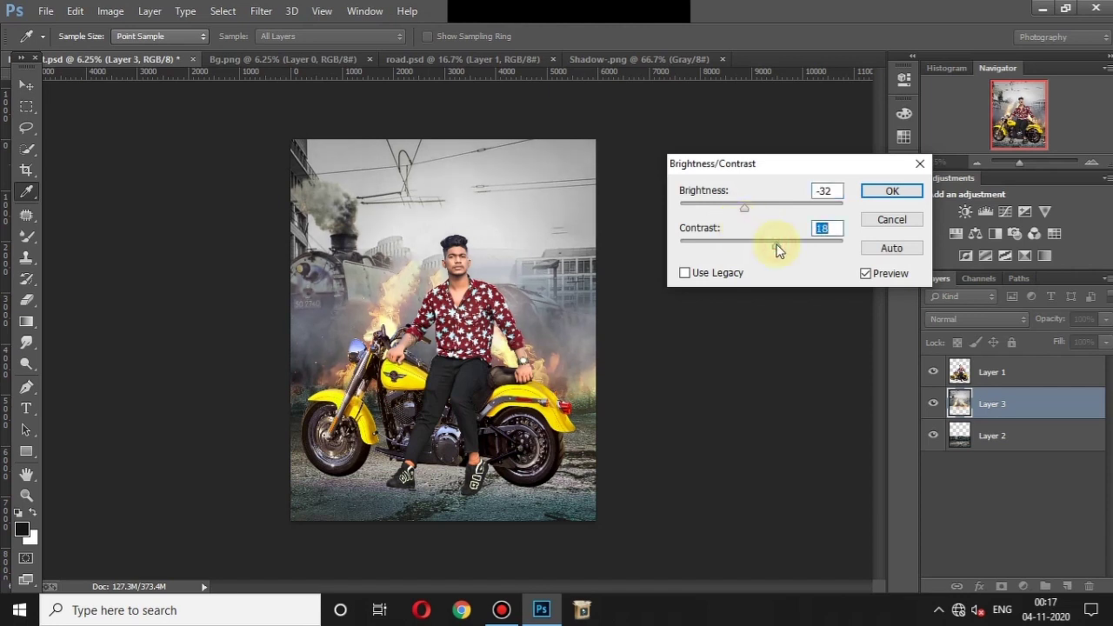
{"action": "left_click", "coordinate": [905, 192]}
{"action": "key", "text": "v"}
{"action": "left_click", "coordinate": [683, 290]}
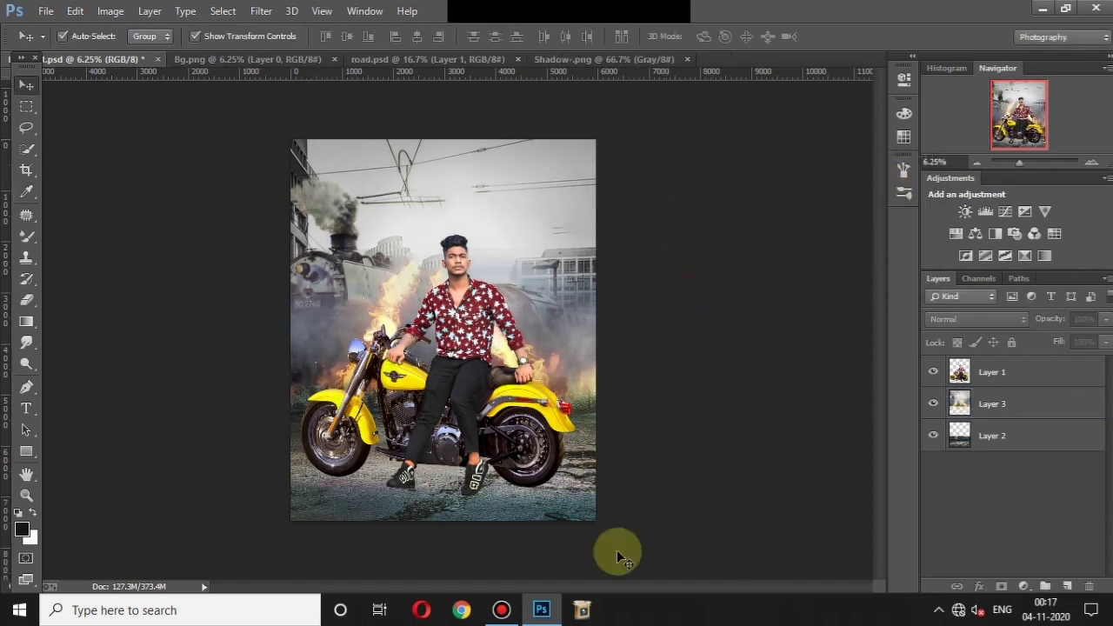
Soften the fire background layer with a Gaussian Blur of about 14.1 pixels
{"action": "scroll", "coordinate": [481, 388], "scroll_direction": "up", "scroll_amount": 1}
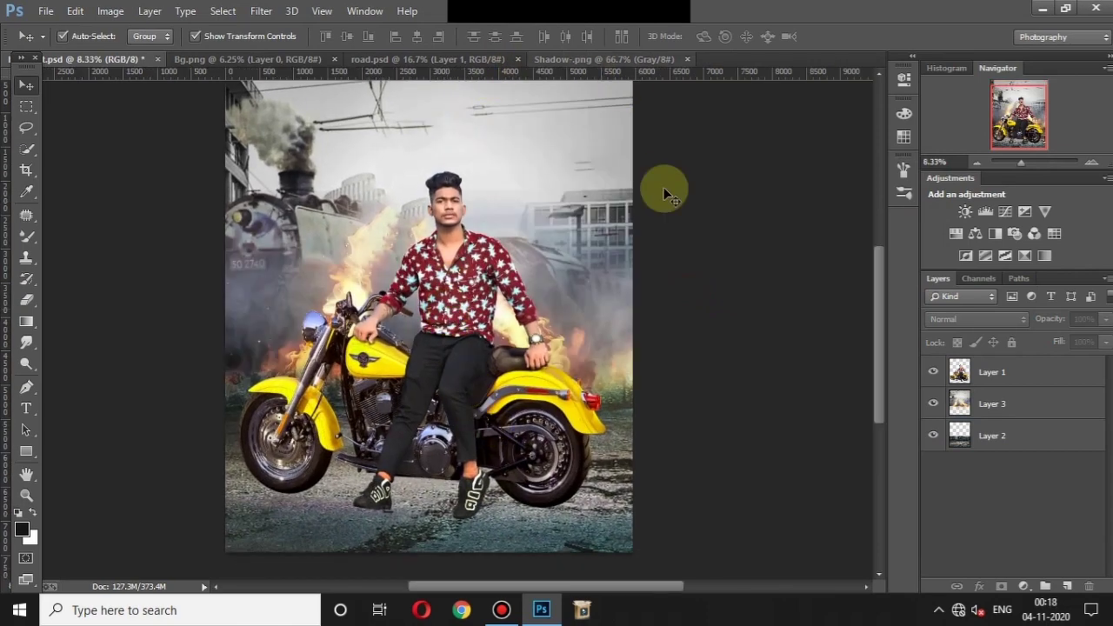
{"action": "left_click", "coordinate": [368, 125]}
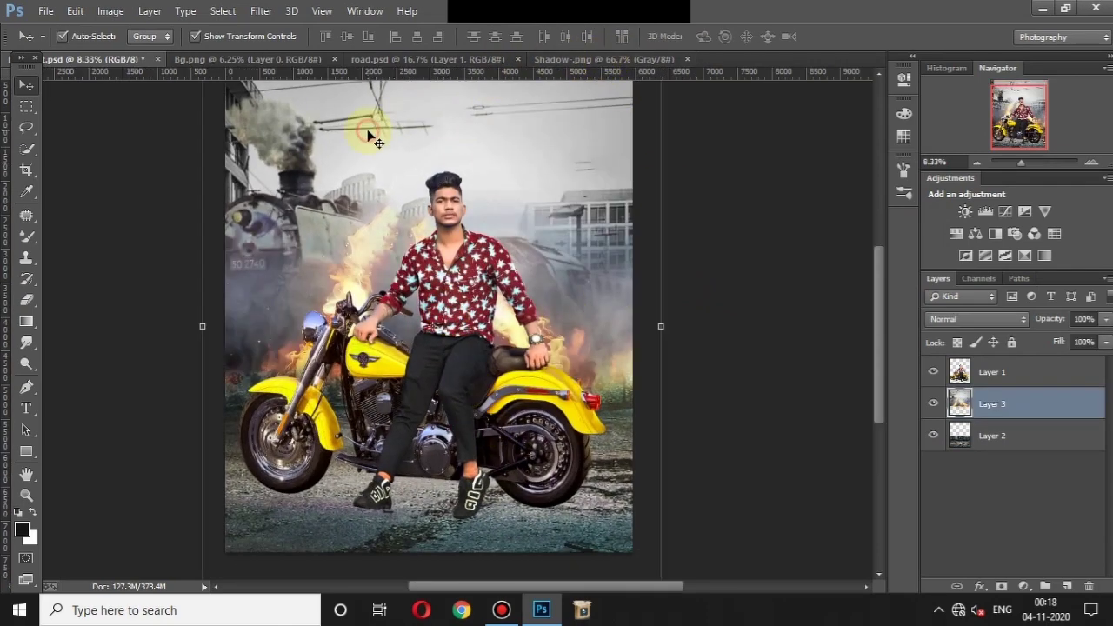
{"action": "scroll", "coordinate": [373, 132], "scroll_direction": "down", "scroll_amount": 1}
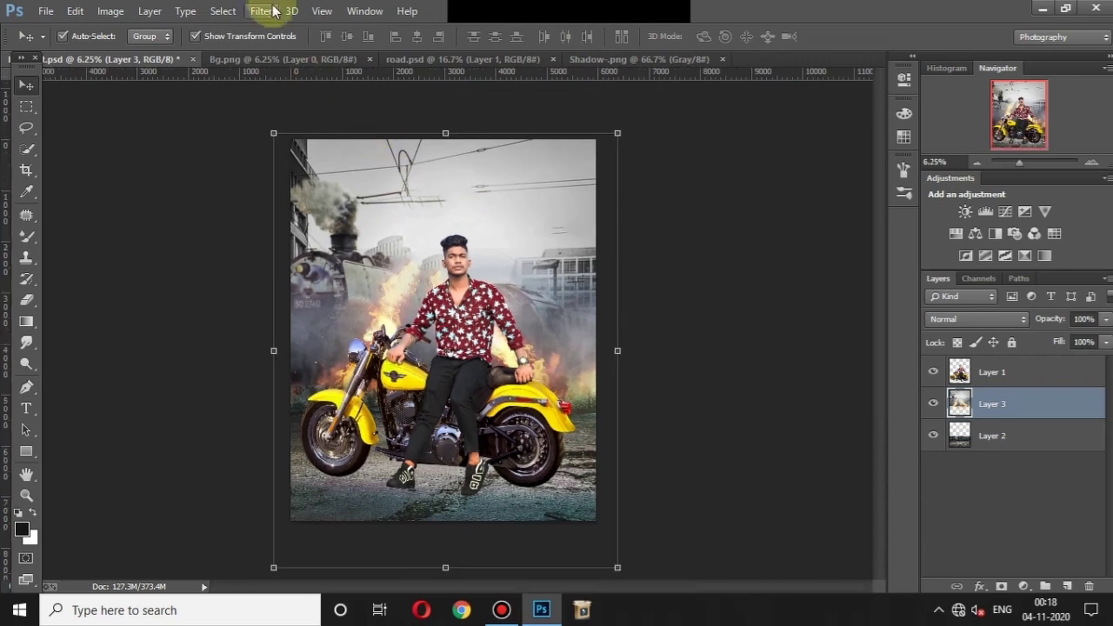
{"action": "left_click", "coordinate": [261, 10]}
{"action": "left_click", "coordinate": [500, 321]}
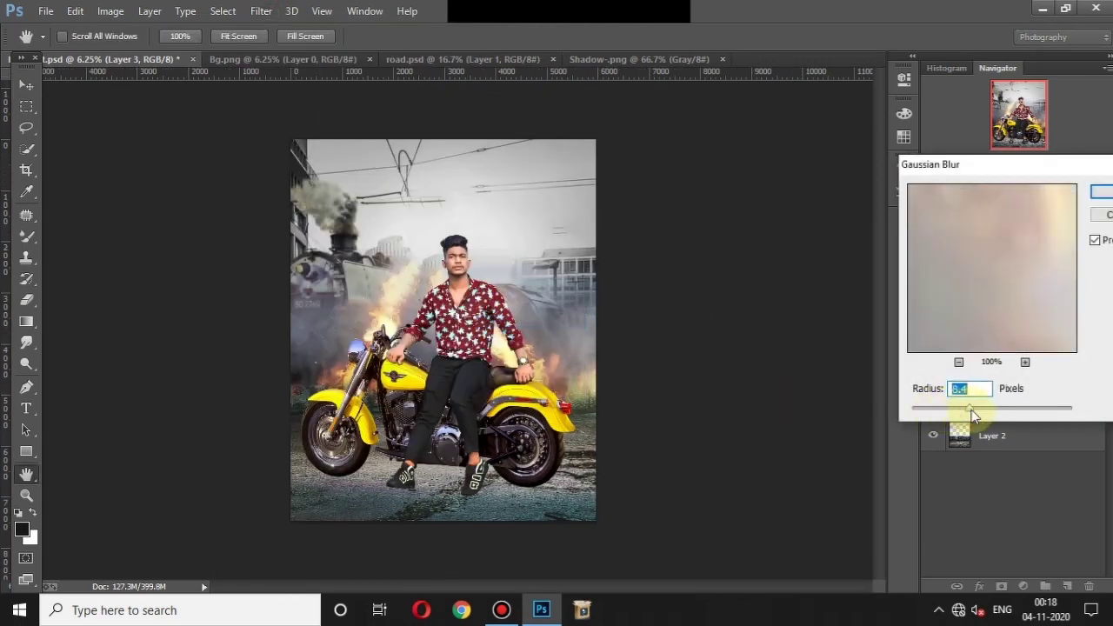
{"action": "left_click_drag", "start_coordinate": [999, 407], "coordinate": [980, 414]}
{"action": "left_click", "coordinate": [958, 361]}
{"action": "left_click", "coordinate": [958, 362]}
{"action": "left_click", "coordinate": [958, 362]}
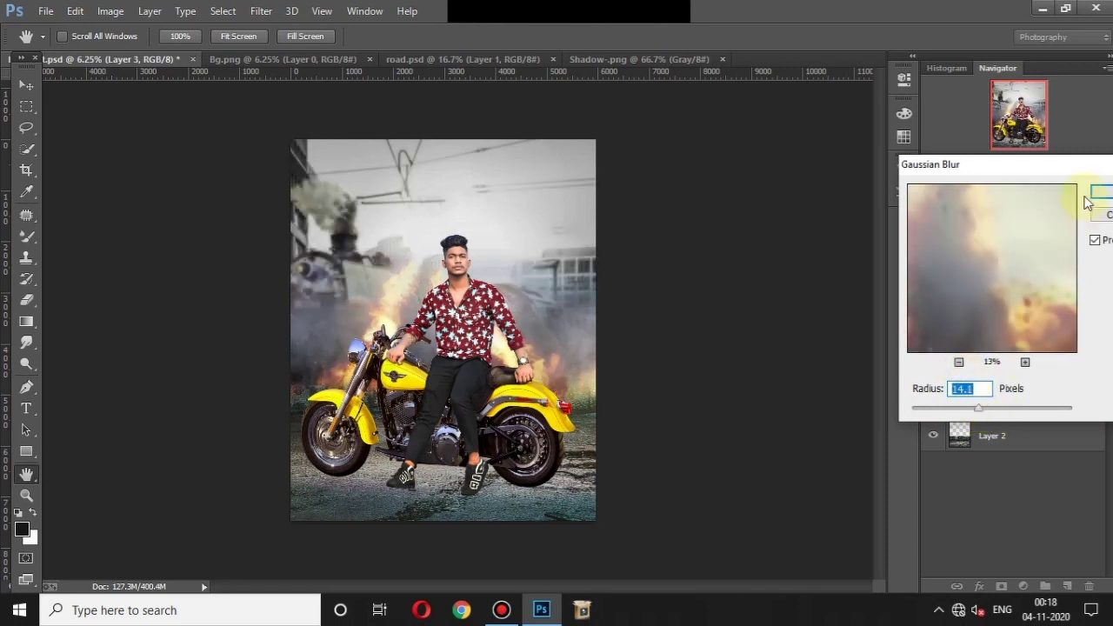
{"action": "key", "text": "Return"}
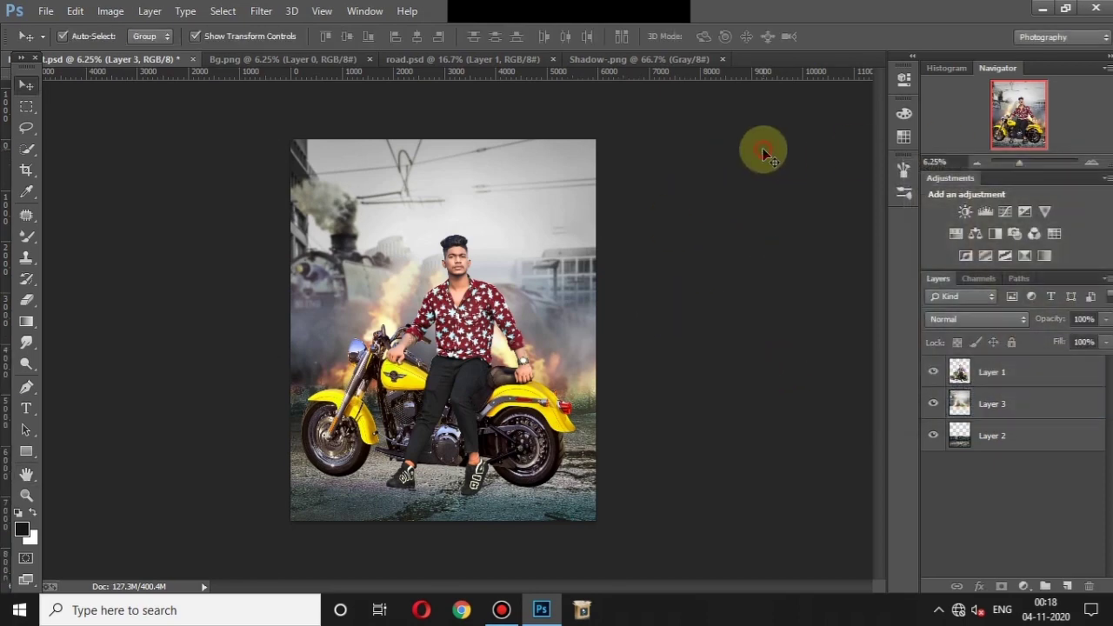
{"action": "scroll", "coordinate": [408, 383], "scroll_direction": "up", "scroll_amount": 1}
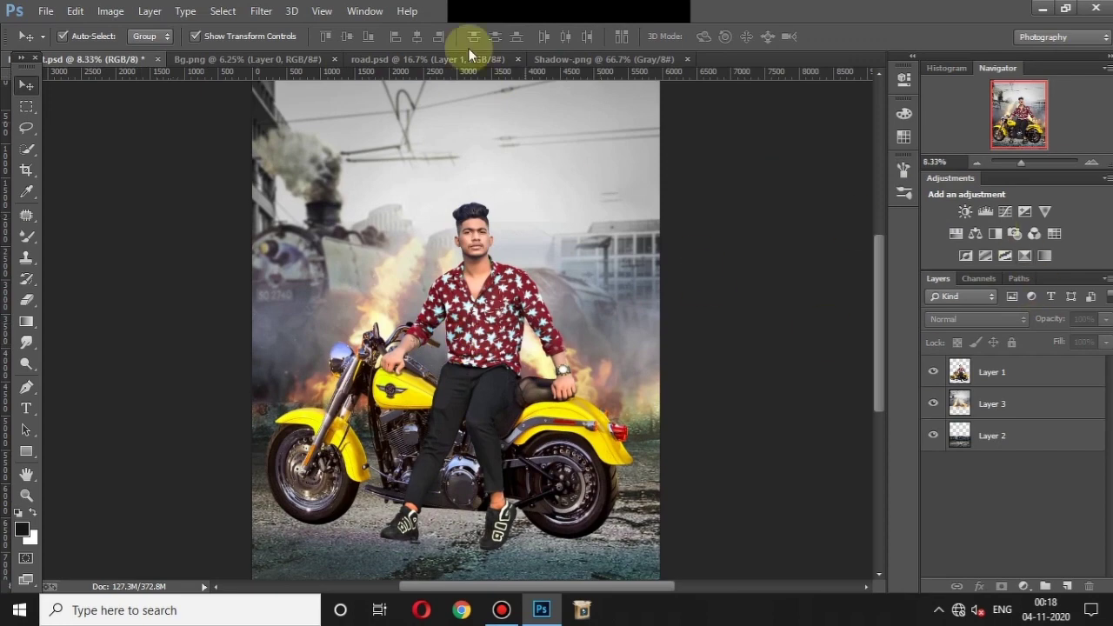
Bring the shadow from Shadow-.png into the composition and place its layer below Layer 1
{"action": "left_click", "coordinate": [574, 59]}
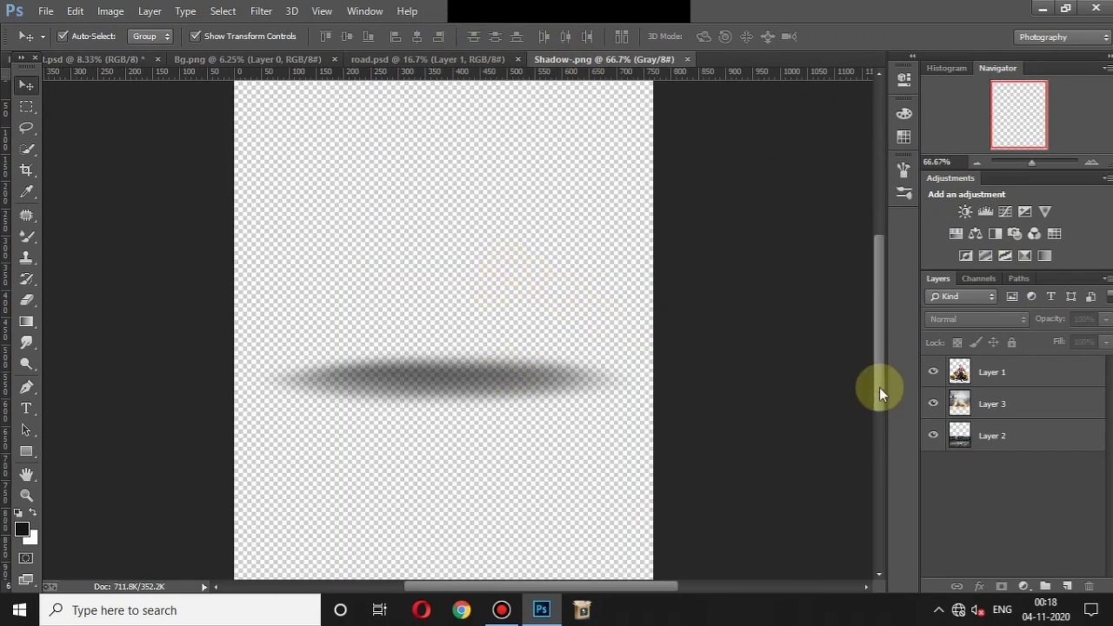
{"action": "mouse_move", "coordinate": [430, 375]}
{"action": "left_mouse_down"}
{"action": "mouse_move", "coordinate": [160, 109]}
{"action": "mouse_move", "coordinate": [356, 161]}
{"action": "left_mouse_up"}
{"action": "left_click_drag", "start_coordinate": [345, 520], "coordinate": [345, 520]}
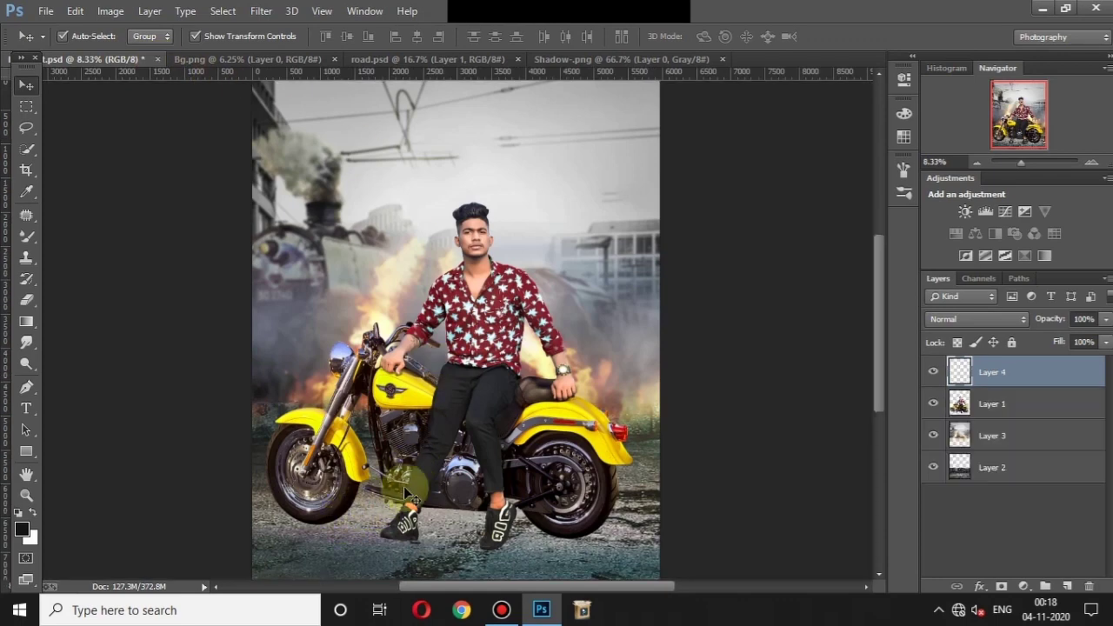
{"action": "left_click_drag", "start_coordinate": [1000, 372], "coordinate": [1004, 402]}
{"action": "key", "text": "ctrl+t"}
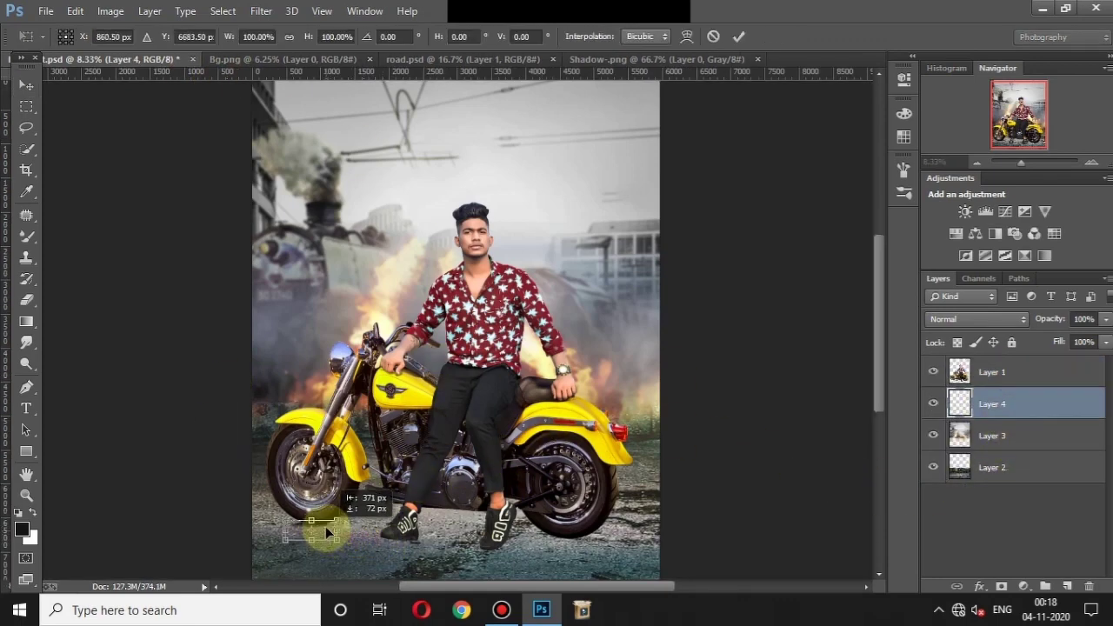
{"action": "key", "text": "Return"}
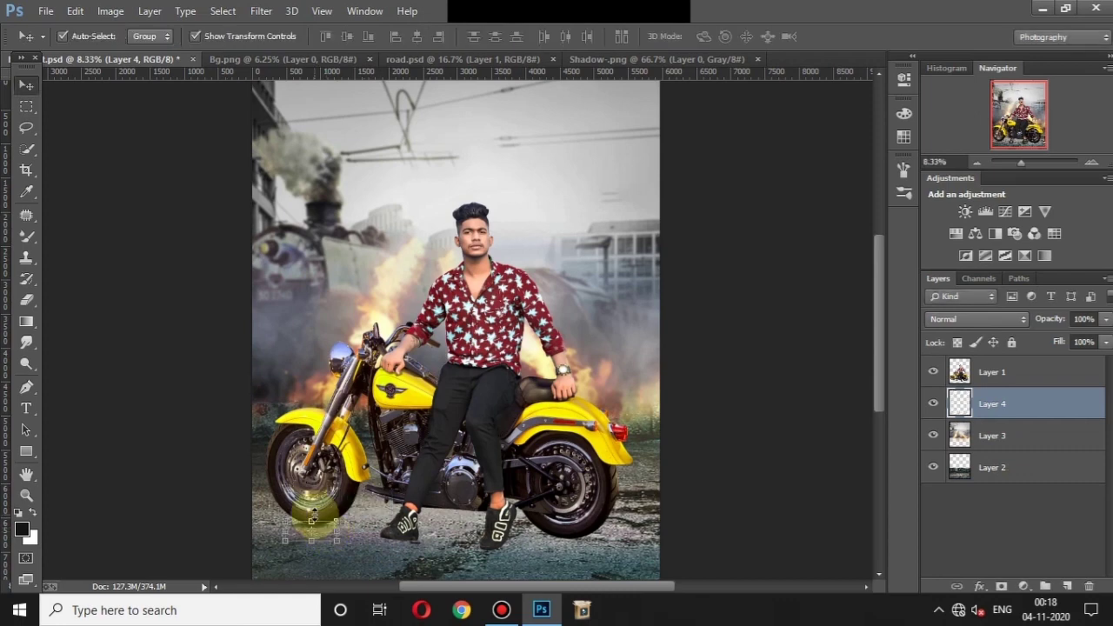
Scale the shadow to about 140% and position it under the front tyre
{"action": "left_click", "coordinate": [393, 483]}
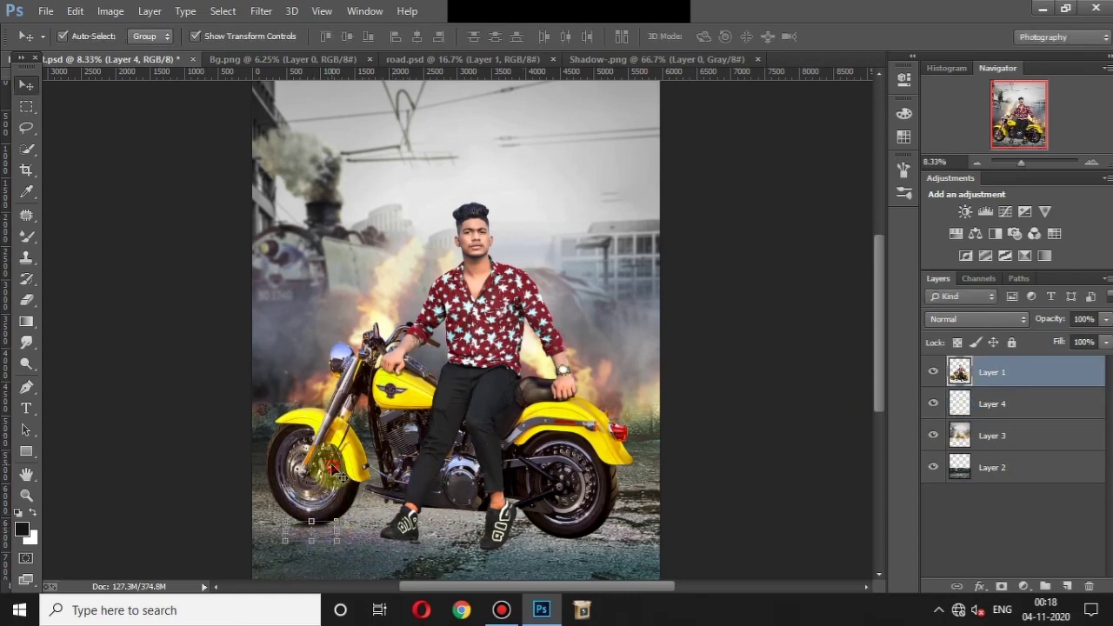
{"action": "left_click", "coordinate": [297, 530], "text": "ctrl"}
{"action": "left_click", "coordinate": [316, 523]}
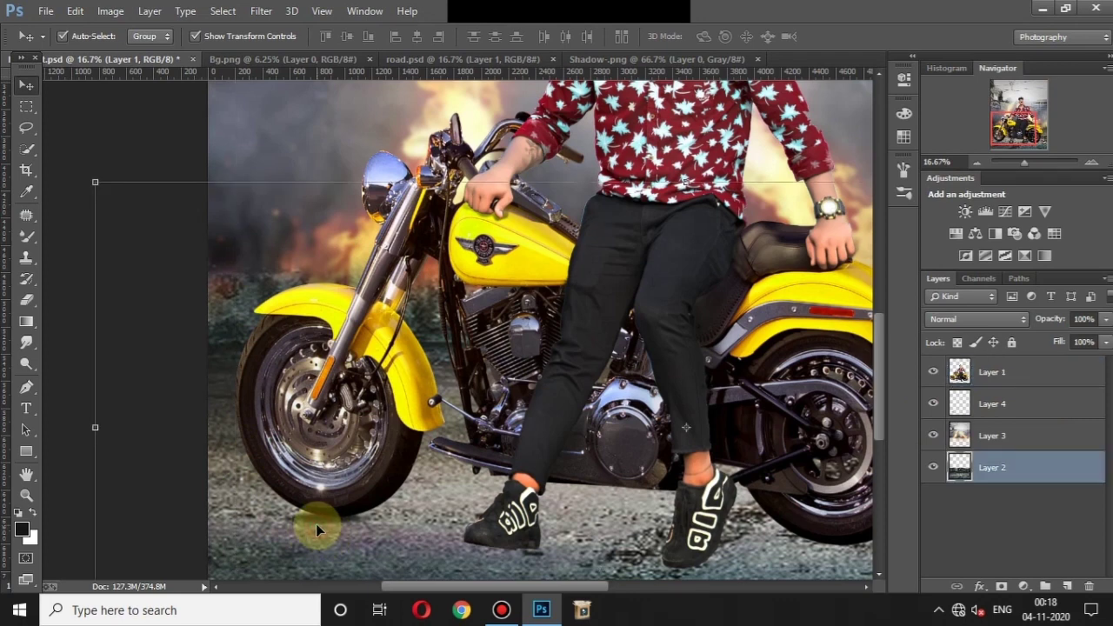
{"action": "left_click", "coordinate": [316, 520]}
{"action": "left_click_drag", "start_coordinate": [315, 518], "coordinate": [294, 502]}
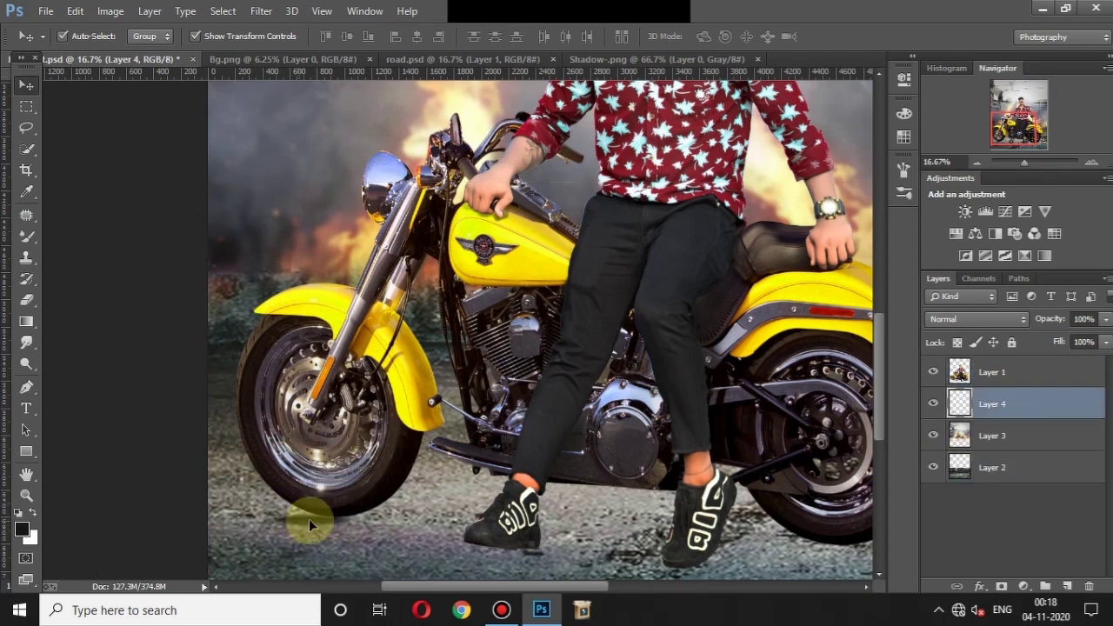
{"action": "left_click_drag", "start_coordinate": [368, 556], "coordinate": [409, 569]}
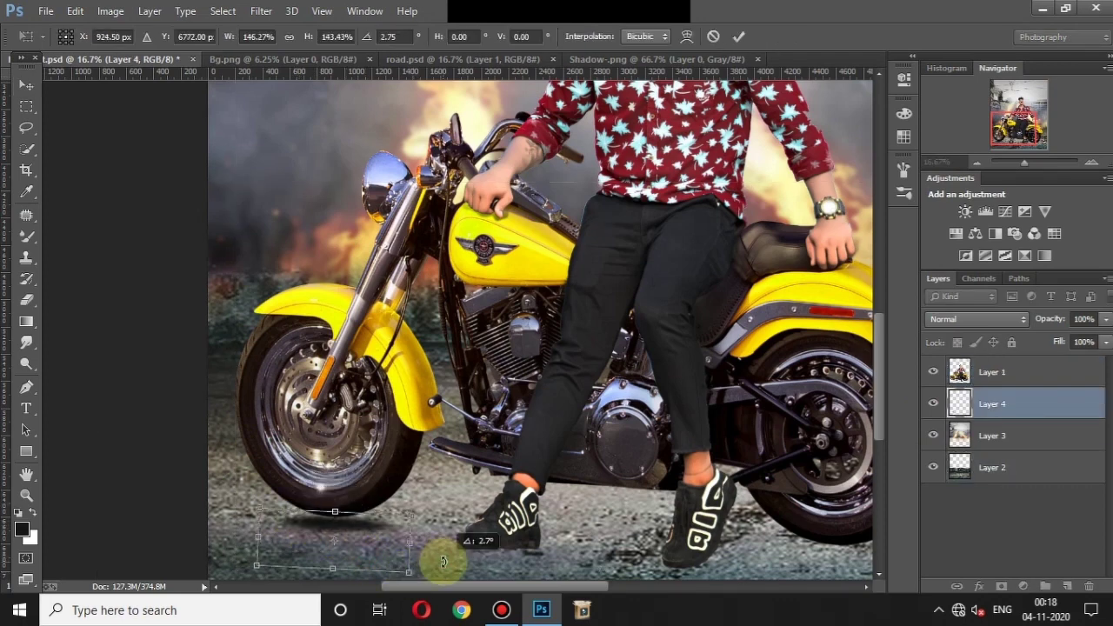
{"action": "mouse_move", "coordinate": [360, 538]}
{"action": "left_mouse_down"}
{"action": "mouse_move", "coordinate": [352, 527]}
{"action": "mouse_move", "coordinate": [406, 527]}
{"action": "left_mouse_up"}
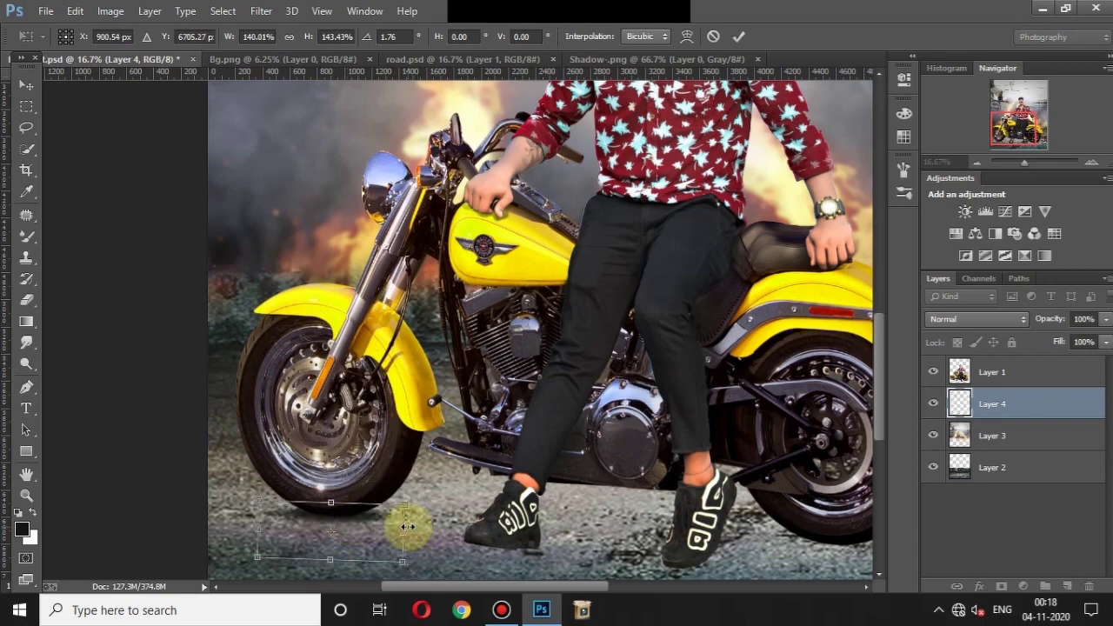
{"action": "key", "text": "Return"}
{"action": "key", "text": "ctrl+minus"}
{"action": "key", "text": "ctrl+minus"}
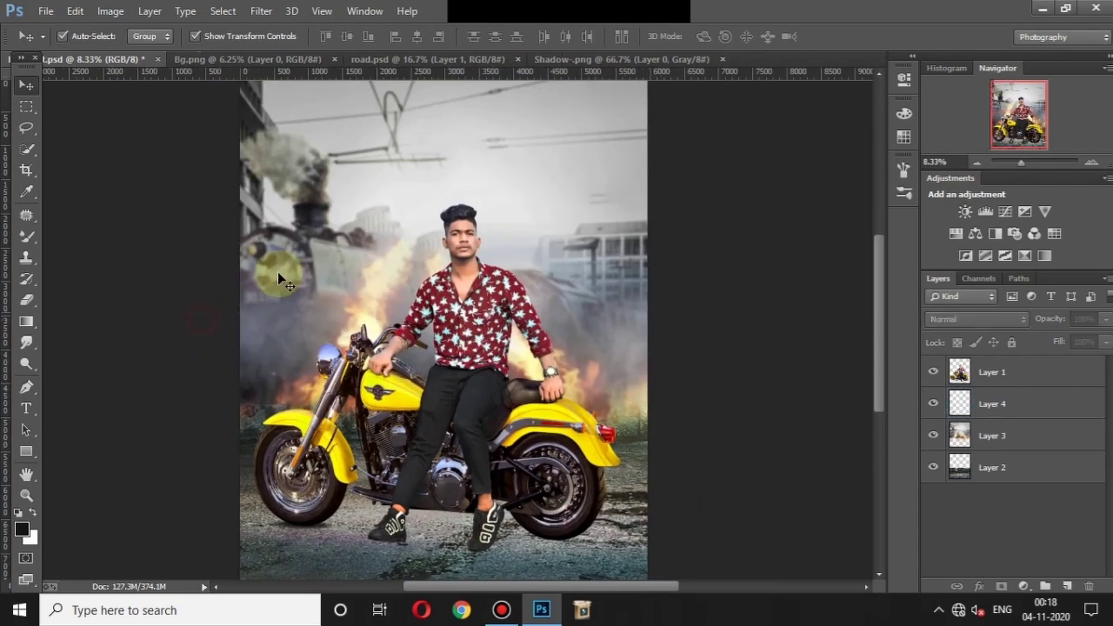
{"action": "left_click", "coordinate": [1050, 403]}
Duplicate the shadow layer and stretch the copy under the rear wheel
{"action": "right_click", "coordinate": [1051, 403]}
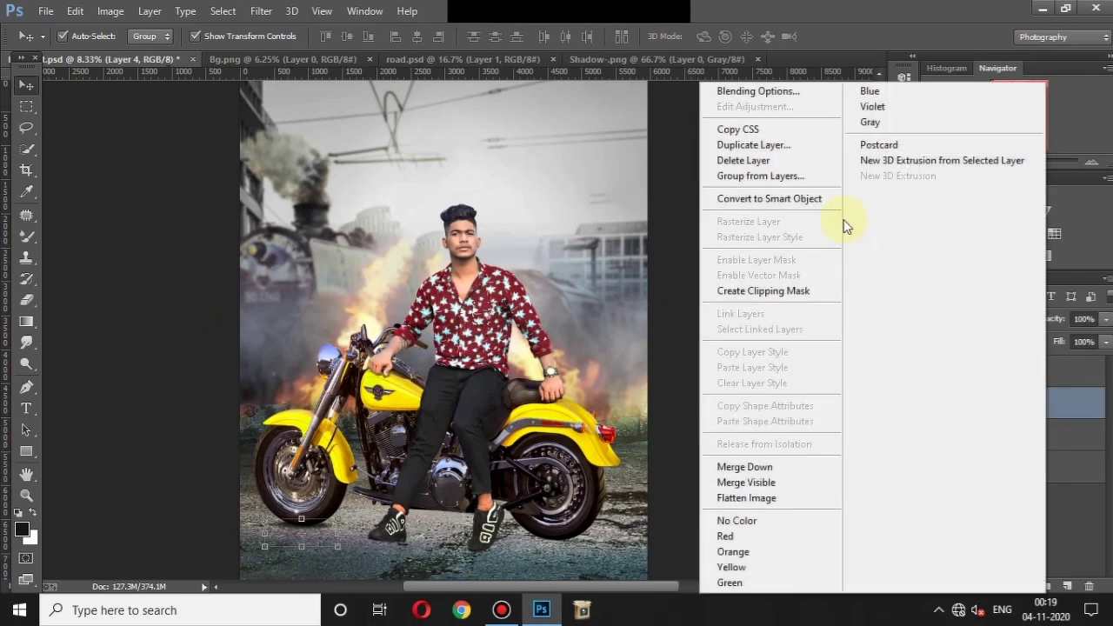
{"action": "left_click", "coordinate": [773, 149]}
{"action": "left_click", "coordinate": [701, 183]}
{"action": "left_click_drag", "start_coordinate": [311, 515], "coordinate": [574, 539]}
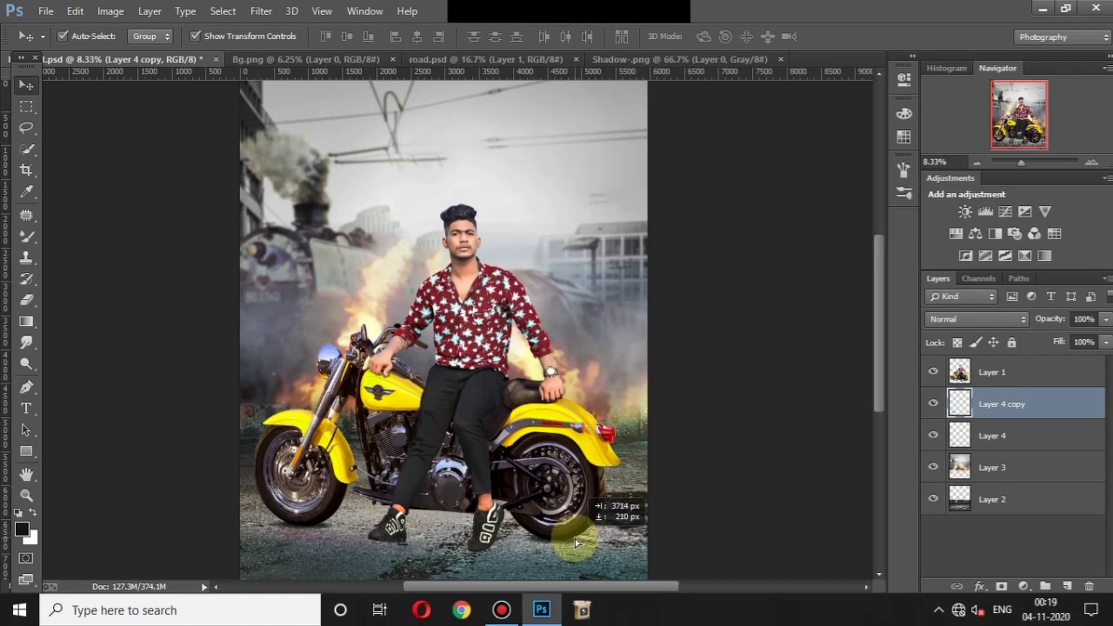
{"action": "key", "text": "ctrl+t"}
{"action": "mouse_move", "coordinate": [596, 547]}
{"action": "left_mouse_down"}
{"action": "mouse_move", "coordinate": [609, 541]}
{"action": "mouse_move", "coordinate": [575, 543]}
{"action": "left_mouse_up"}
{"action": "key", "text": "Return"}
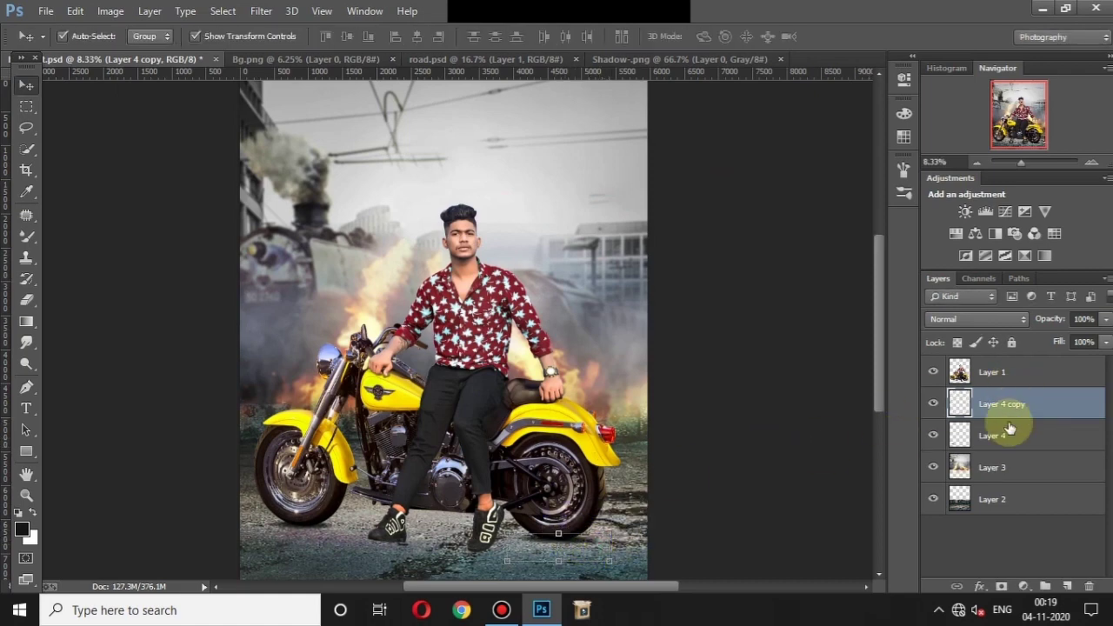
Duplicate Layer 4 again and move Layer 4 copy 2 beneath the left-hand shoe
{"action": "right_click", "coordinate": [996, 434]}
{"action": "left_click", "coordinate": [748, 145]}
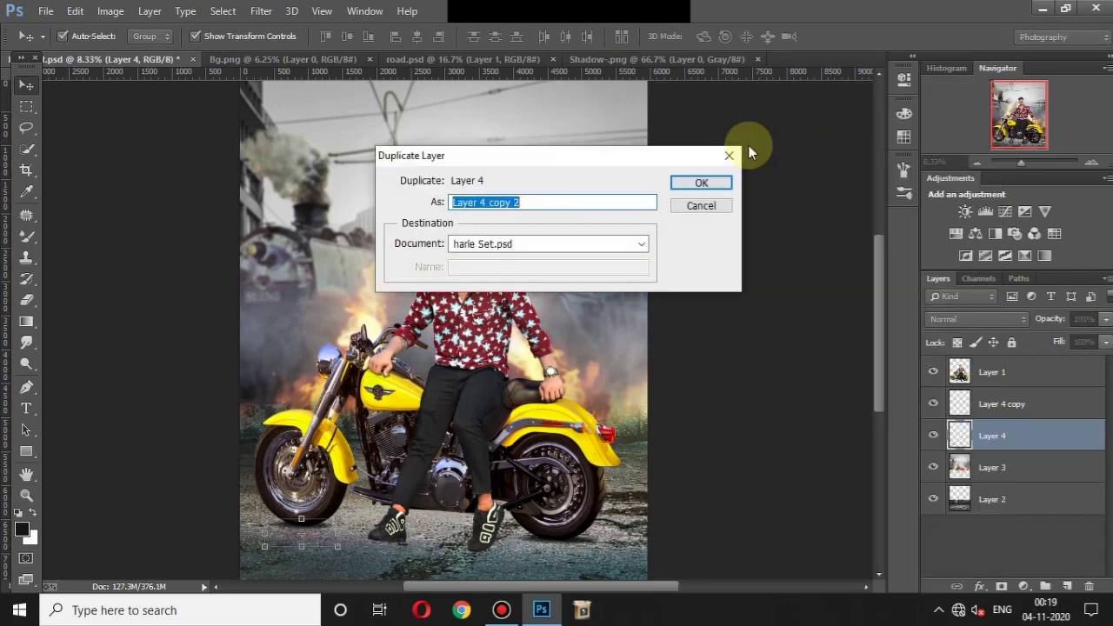
{"action": "left_click", "coordinate": [701, 182]}
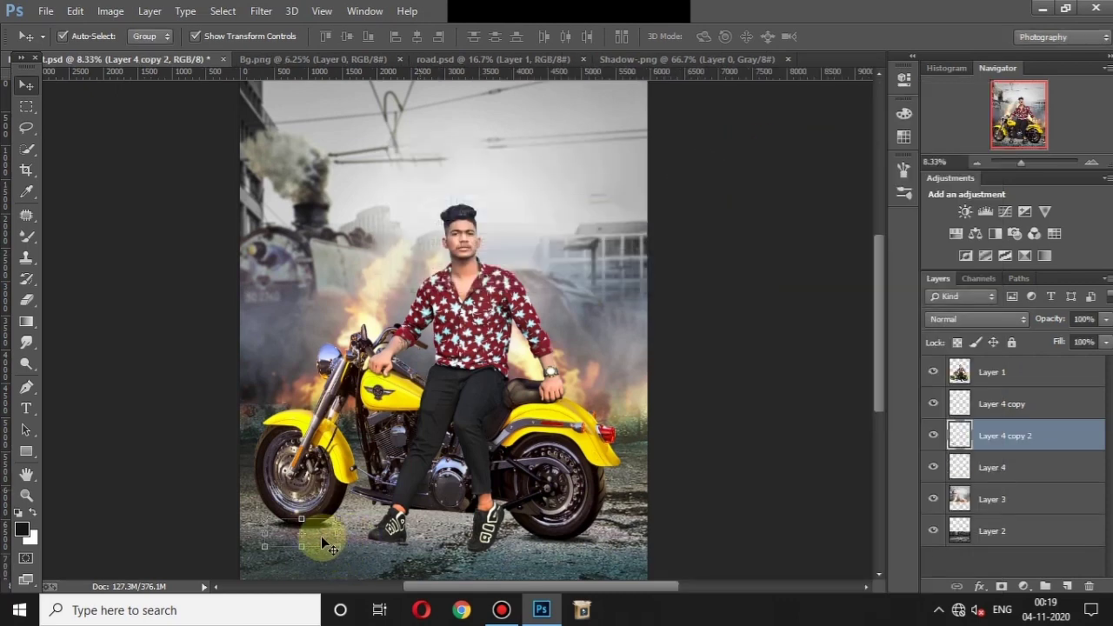
{"action": "left_click", "coordinate": [320, 528]}
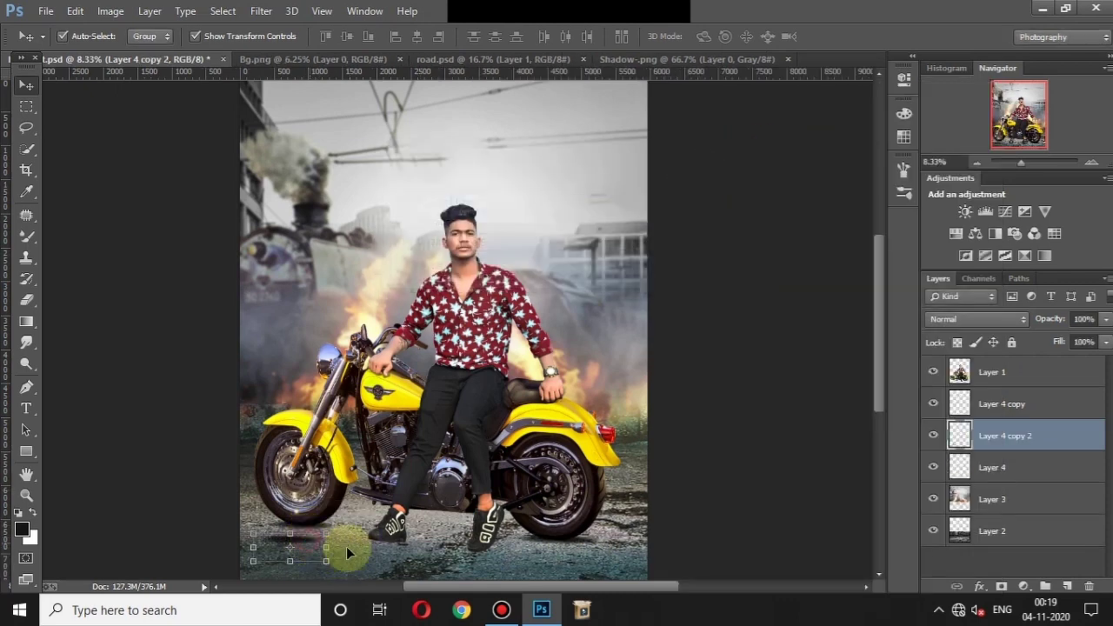
{"action": "left_click_drag", "start_coordinate": [388, 546], "coordinate": [387, 530]}
{"action": "scroll", "coordinate": [387, 530], "scroll_direction": "up", "scroll_amount": 2}
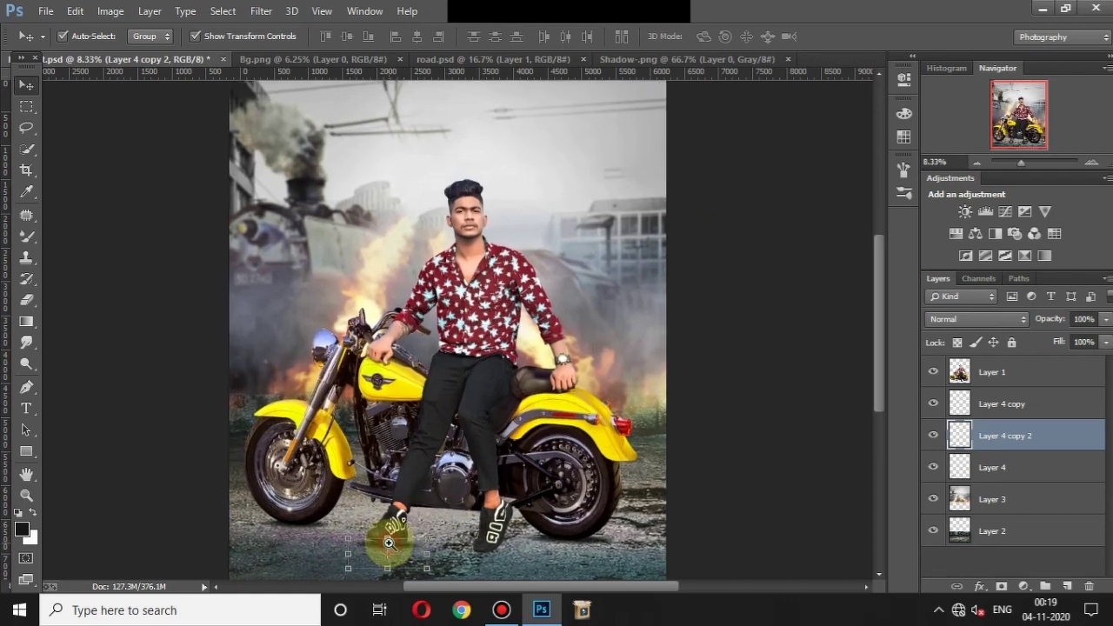
{"action": "scroll", "coordinate": [434, 453], "scroll_direction": "down", "scroll_amount": 2}
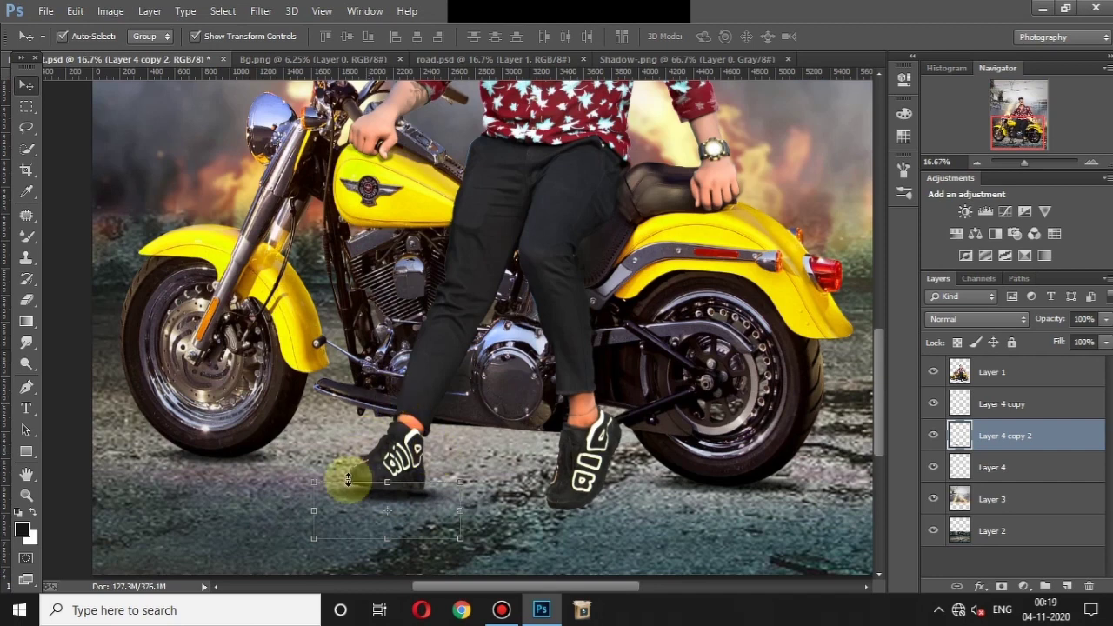
{"action": "mouse_move", "coordinate": [349, 479]}
{"action": "left_mouse_down"}
{"action": "mouse_move", "coordinate": [361, 493]}
{"action": "mouse_move", "coordinate": [435, 496]}
{"action": "left_mouse_up"}
Narrow the shoe shadow to about 91% and tilt it to follow the foot
{"action": "key", "text": "ctrl+t"}
{"action": "scroll", "coordinate": [528, 448], "scroll_direction": "down", "scroll_amount": 5}
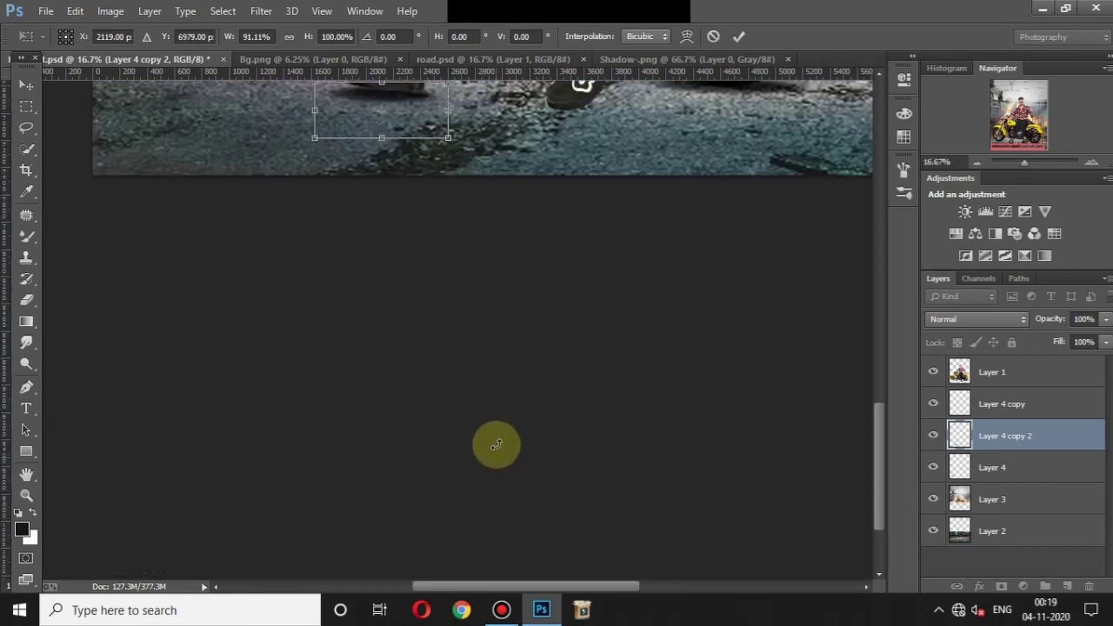
{"action": "scroll", "coordinate": [497, 443], "scroll_direction": "up", "scroll_amount": 5}
{"action": "scroll", "coordinate": [497, 443], "scroll_direction": "down", "scroll_amount": 1}
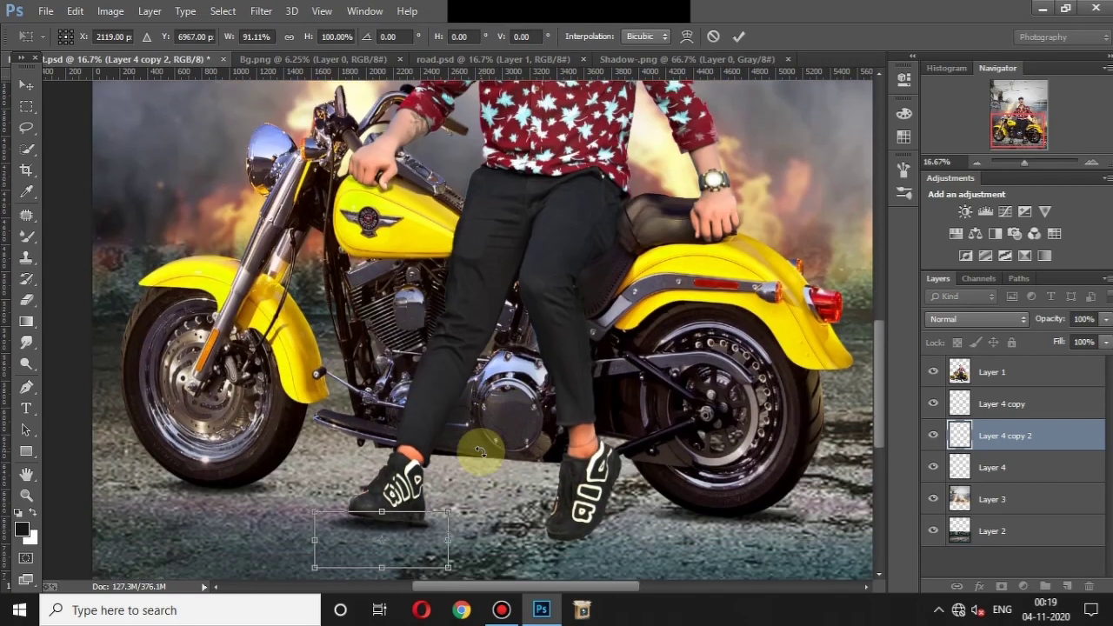
{"action": "left_click_drag", "start_coordinate": [480, 520], "coordinate": [491, 516]}
{"action": "key", "text": "Return"}
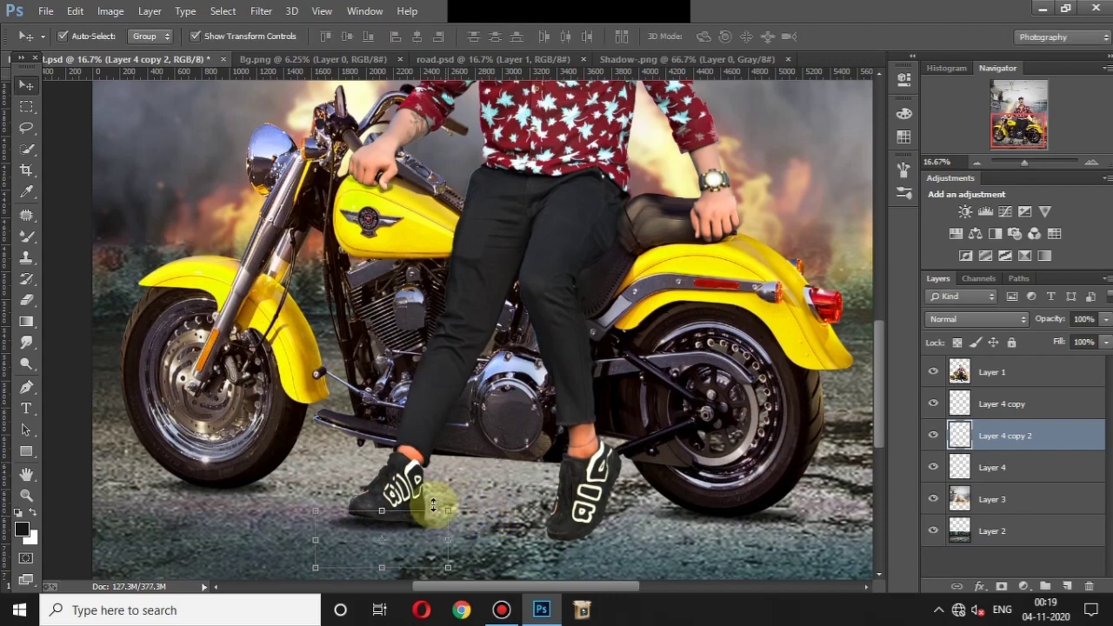
{"action": "right_click", "coordinate": [1023, 439]}
Duplicate the shoe shadow and move the copy under the right-hand shoe
{"action": "left_click", "coordinate": [758, 143]}
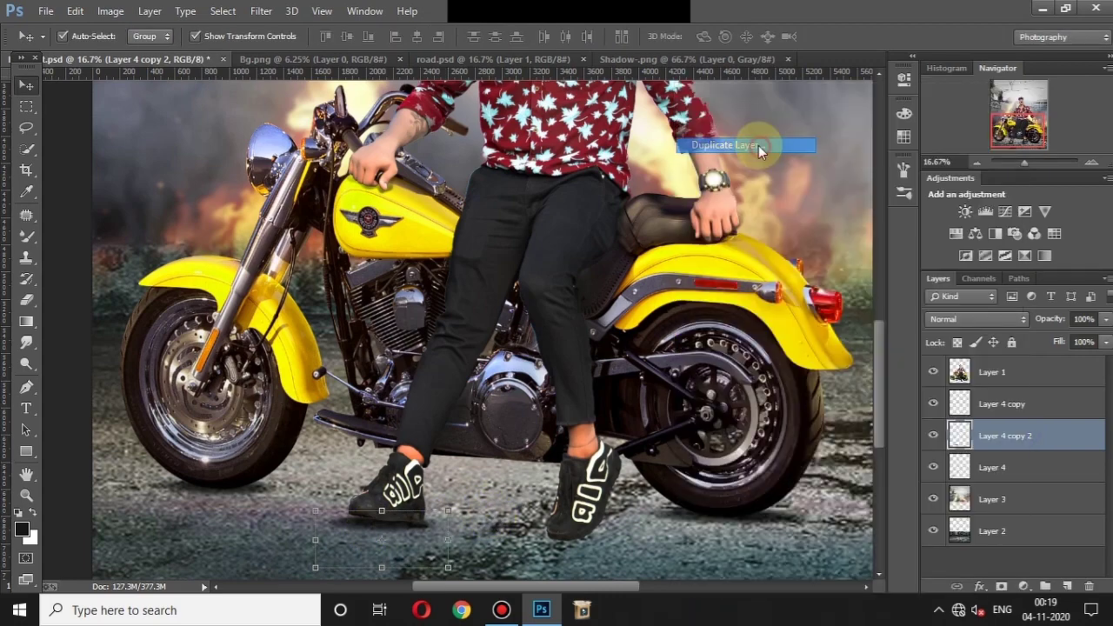
{"action": "left_click_drag", "start_coordinate": [397, 522], "coordinate": [632, 538]}
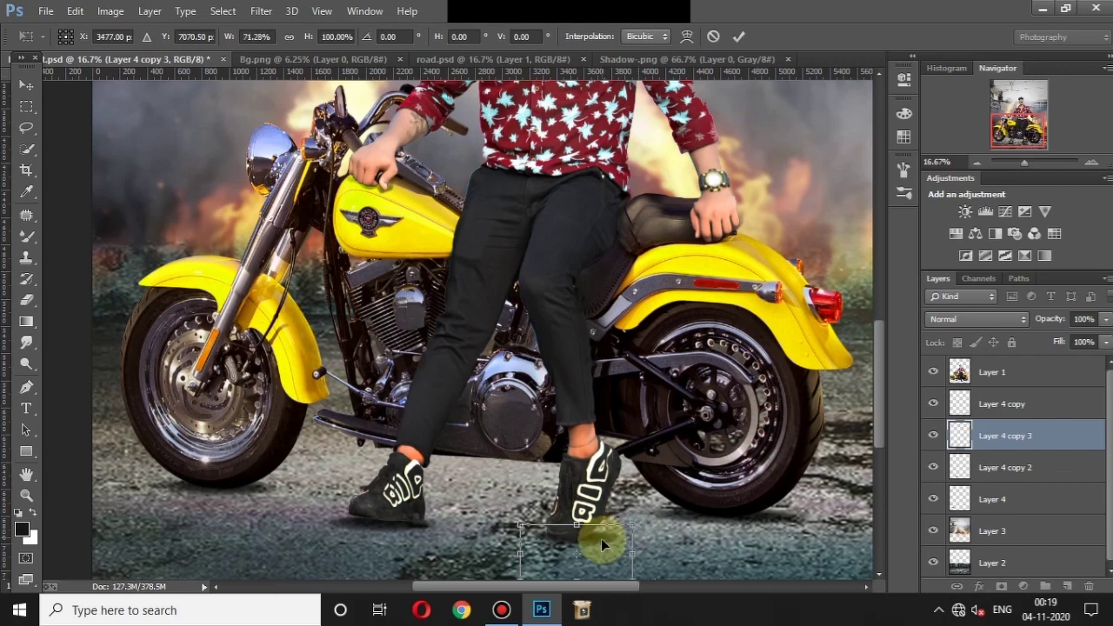
{"action": "left_click_drag", "start_coordinate": [600, 538], "coordinate": [599, 530]}
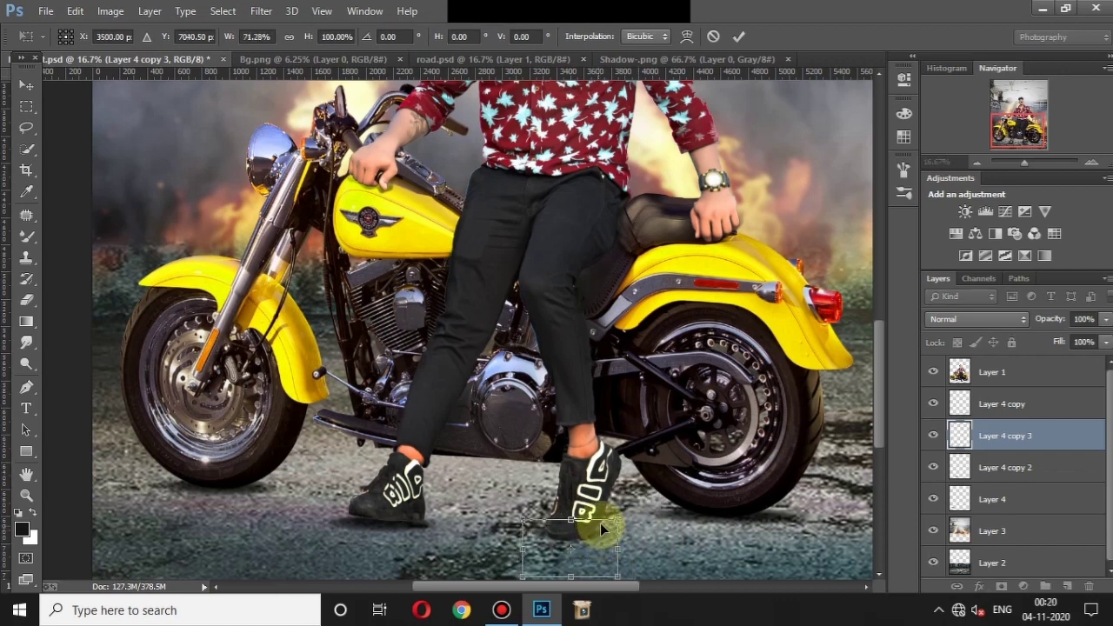
{"action": "key", "text": "ctrl+minus"}
{"action": "key", "text": "ctrl+minus"}
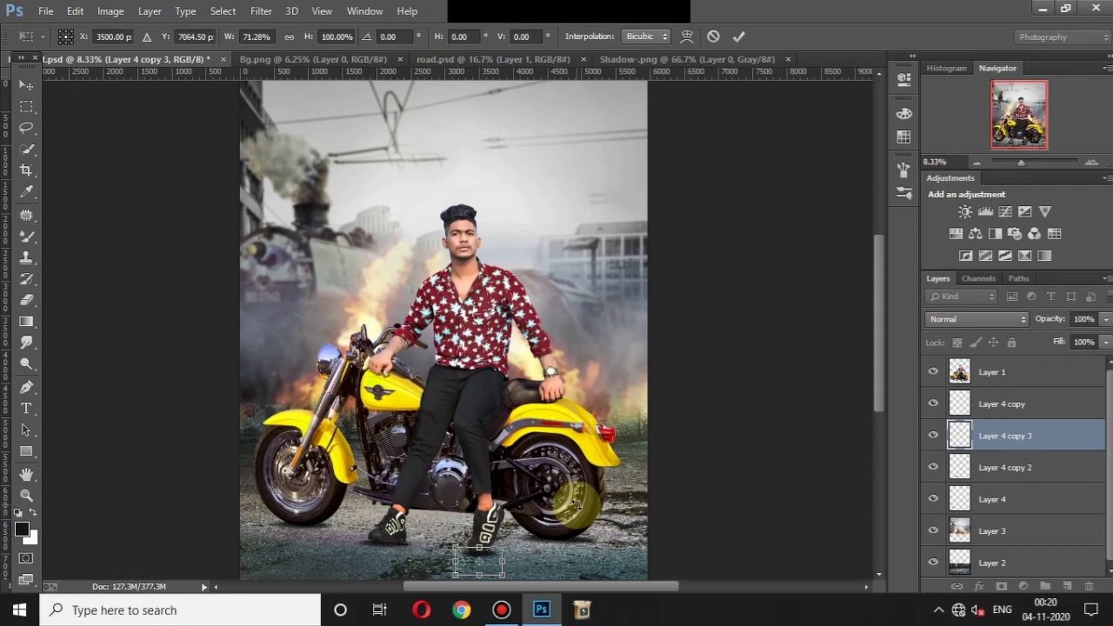
{"action": "left_click", "coordinate": [738, 36]}
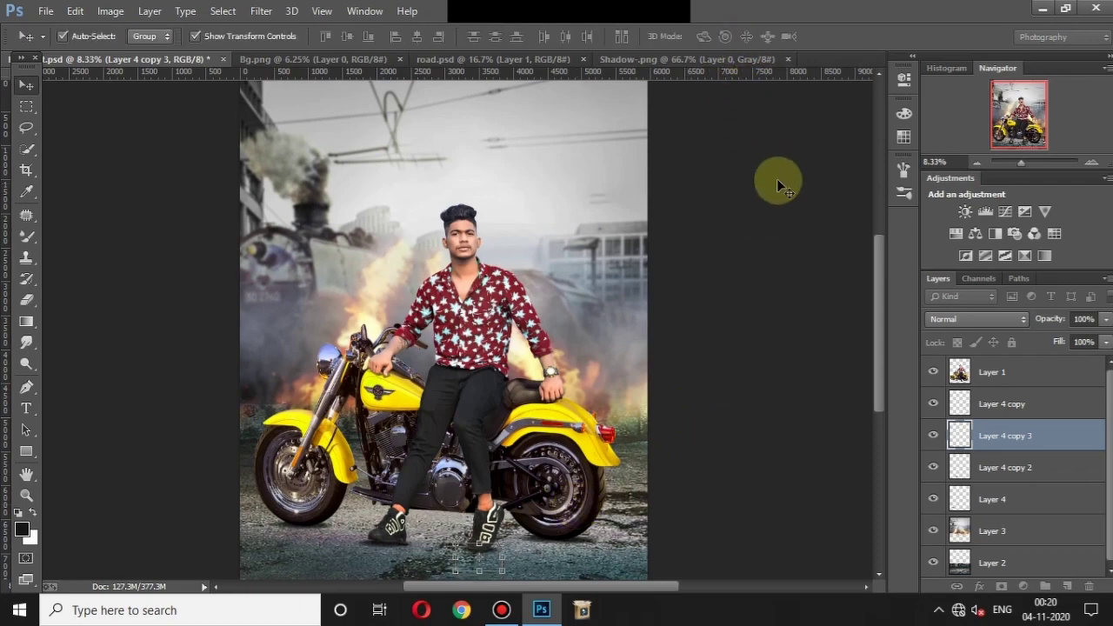
Narrow the right-hand shoe shadow with Free Transform
{"action": "left_click", "coordinate": [770, 246]}
{"action": "scroll", "coordinate": [487, 557], "scroll_direction": "up", "scroll_amount": 3}
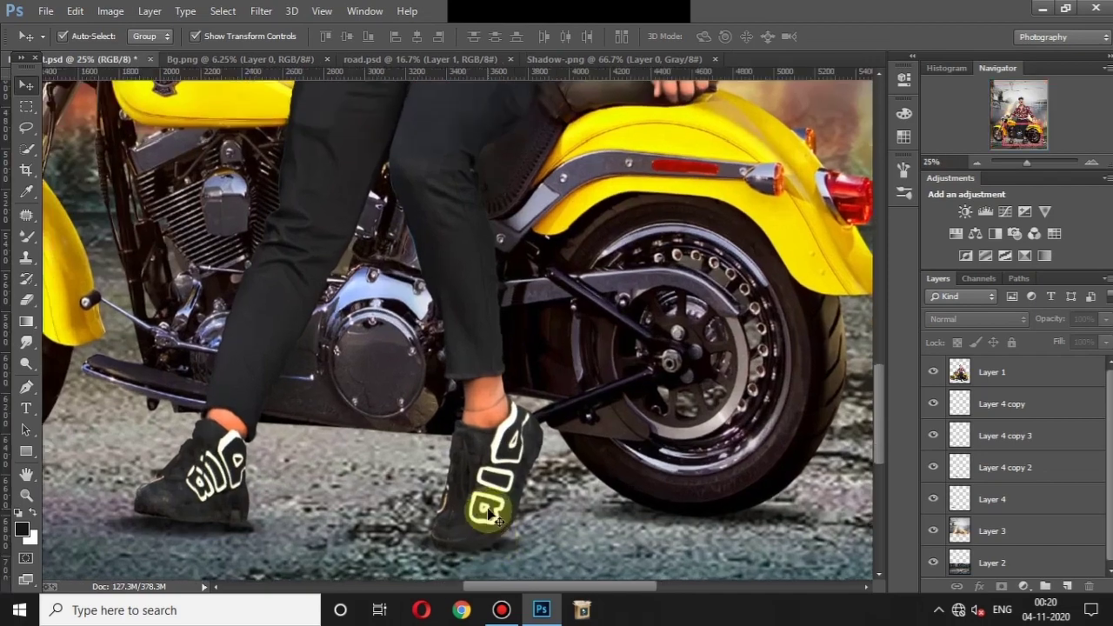
{"action": "scroll", "coordinate": [493, 517], "scroll_direction": "down", "scroll_amount": 3}
{"action": "left_click", "coordinate": [512, 471]}
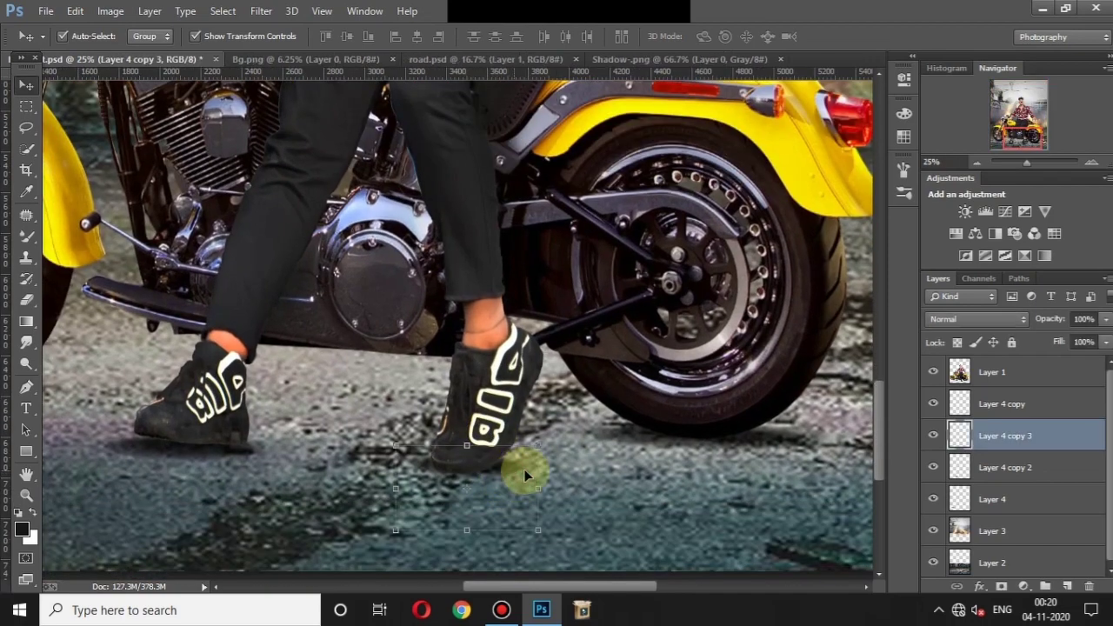
{"action": "key", "text": "ctrl+t"}
{"action": "mouse_move", "coordinate": [536, 471]}
{"action": "left_mouse_down"}
{"action": "mouse_move", "coordinate": [496, 485]}
{"action": "mouse_move", "coordinate": [565, 469]}
{"action": "left_mouse_up"}
{"action": "key", "text": "Return"}
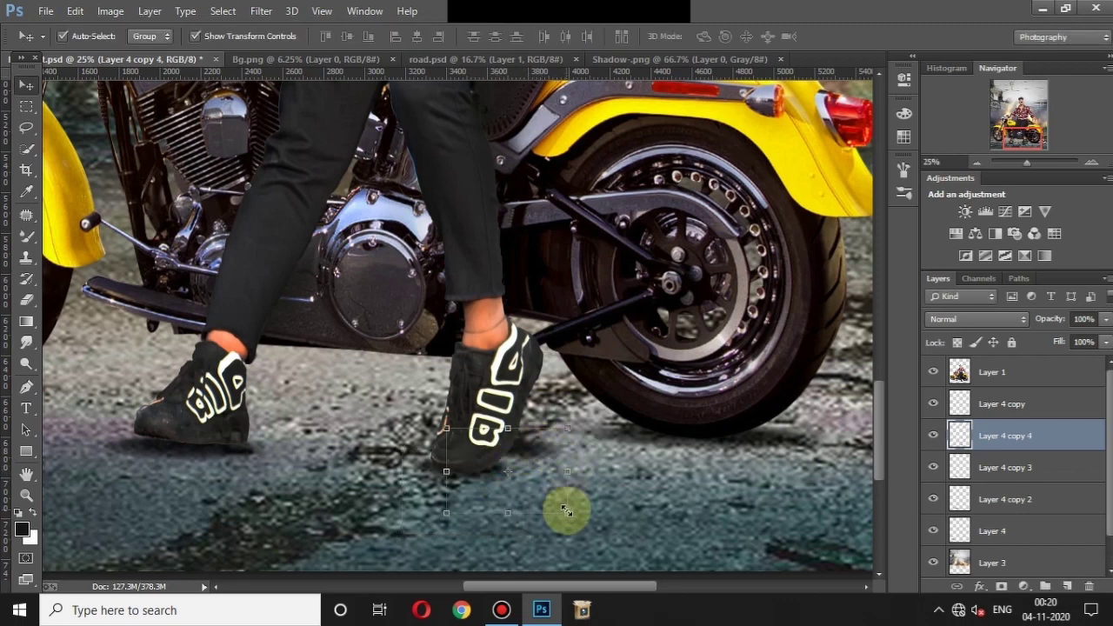
Rotate, enlarge and skew the shadow so it slants from the right shoe across the road
{"action": "left_click_drag", "start_coordinate": [567, 512], "coordinate": [641, 553]}
{"action": "left_click_drag", "start_coordinate": [713, 455], "coordinate": [711, 416]}
{"action": "left_click_drag", "start_coordinate": [547, 461], "coordinate": [551, 405]}
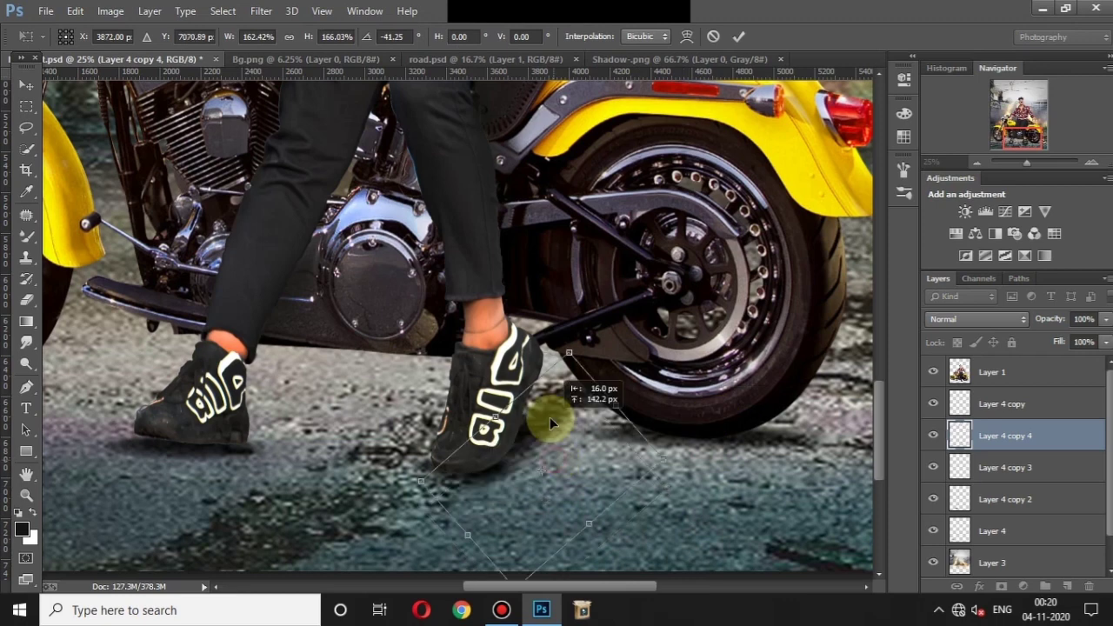
{"action": "left_click_drag", "start_coordinate": [671, 348], "coordinate": [674, 324]}
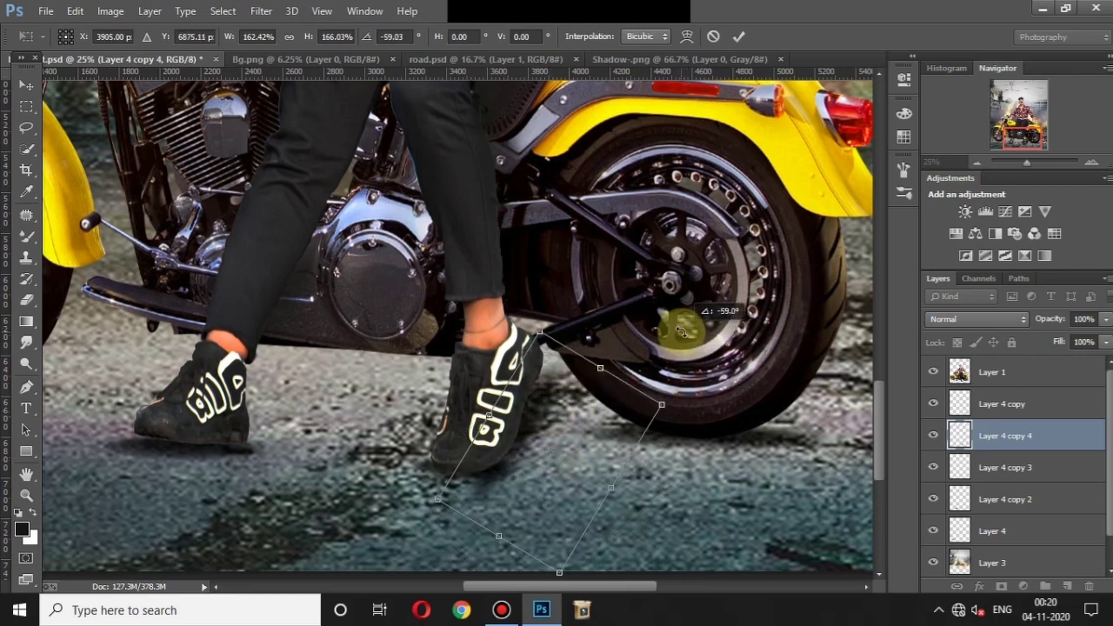
{"action": "left_click_drag", "start_coordinate": [526, 440], "coordinate": [528, 429]}
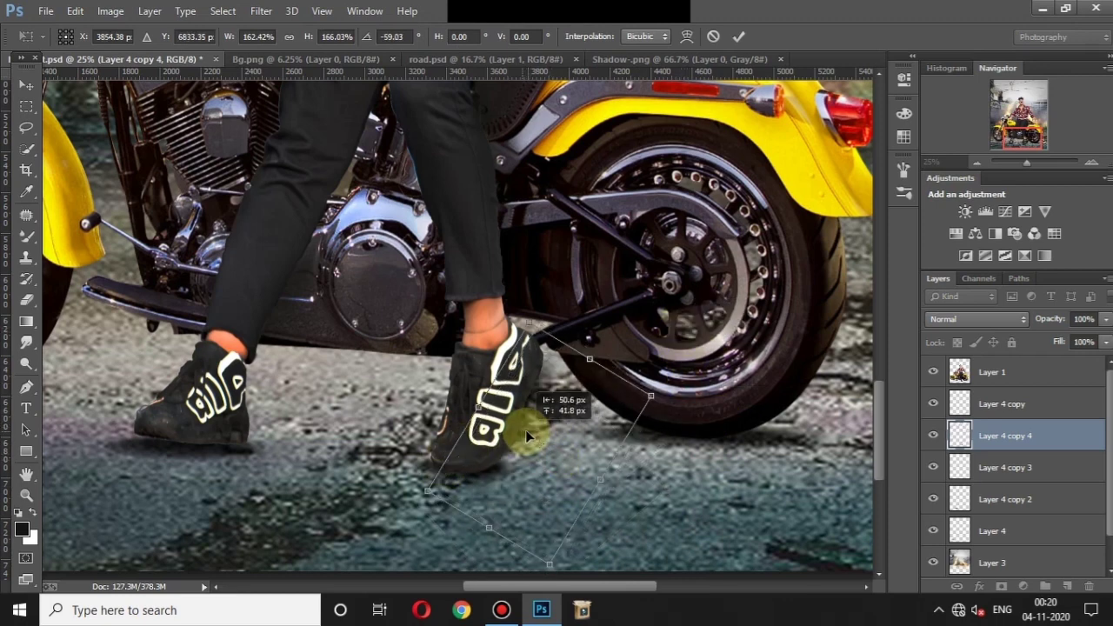
{"action": "key", "text": "Return"}
{"action": "scroll", "coordinate": [557, 507], "scroll_direction": "down", "scroll_amount": 1}
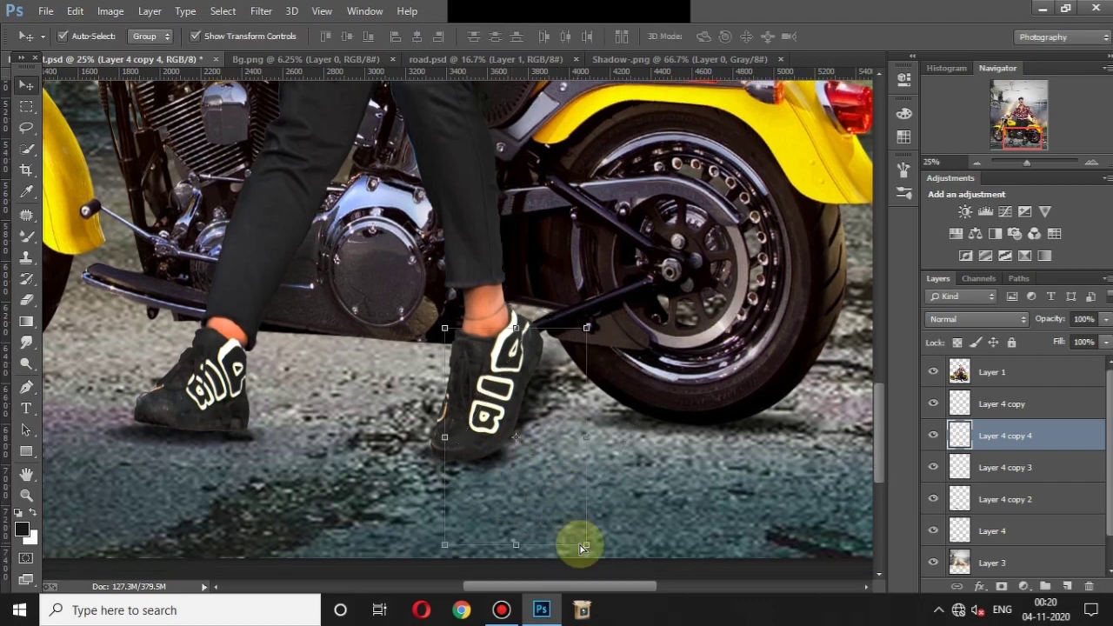
{"action": "left_click_drag", "start_coordinate": [442, 542], "coordinate": [439, 537]}
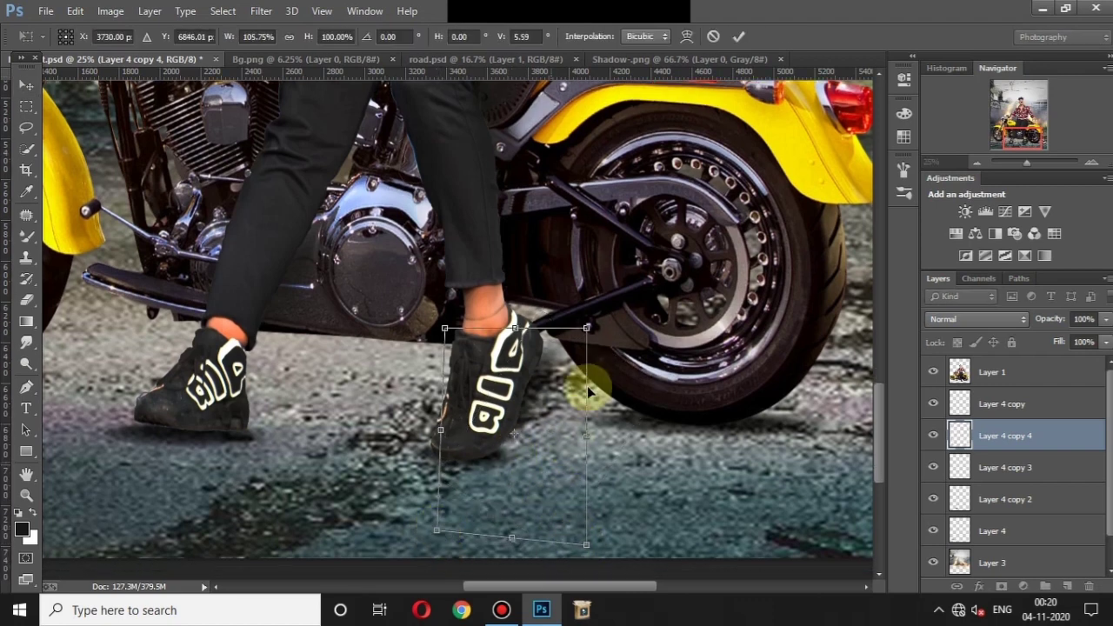
{"action": "left_click_drag", "start_coordinate": [587, 328], "coordinate": [607, 330]}
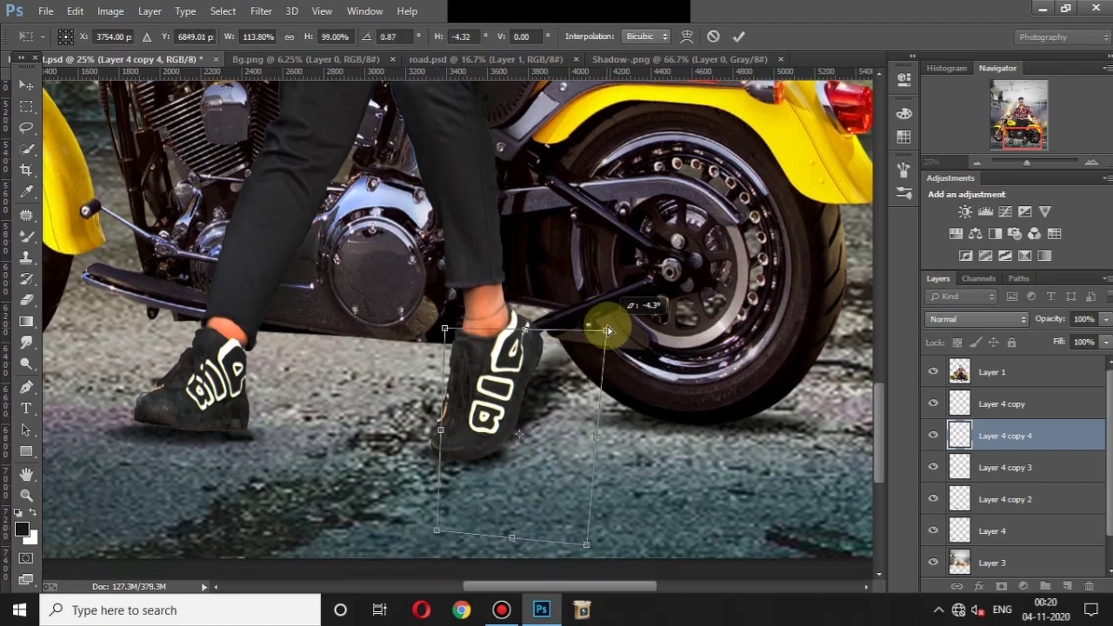
{"action": "key", "text": "Return"}
Add Gradient Fill 1 above Layer 1, a linear 90° dark-to-transparent gradient
{"action": "left_click", "coordinate": [686, 208]}
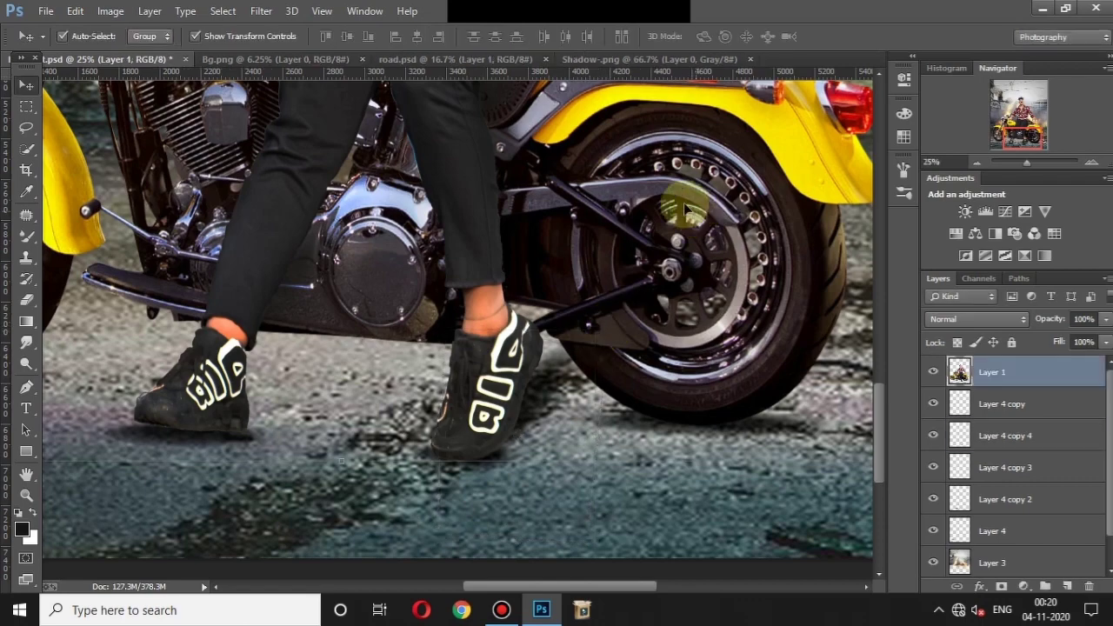
{"action": "key", "text": "ctrl+minus"}
{"action": "key", "text": "ctrl+minus"}
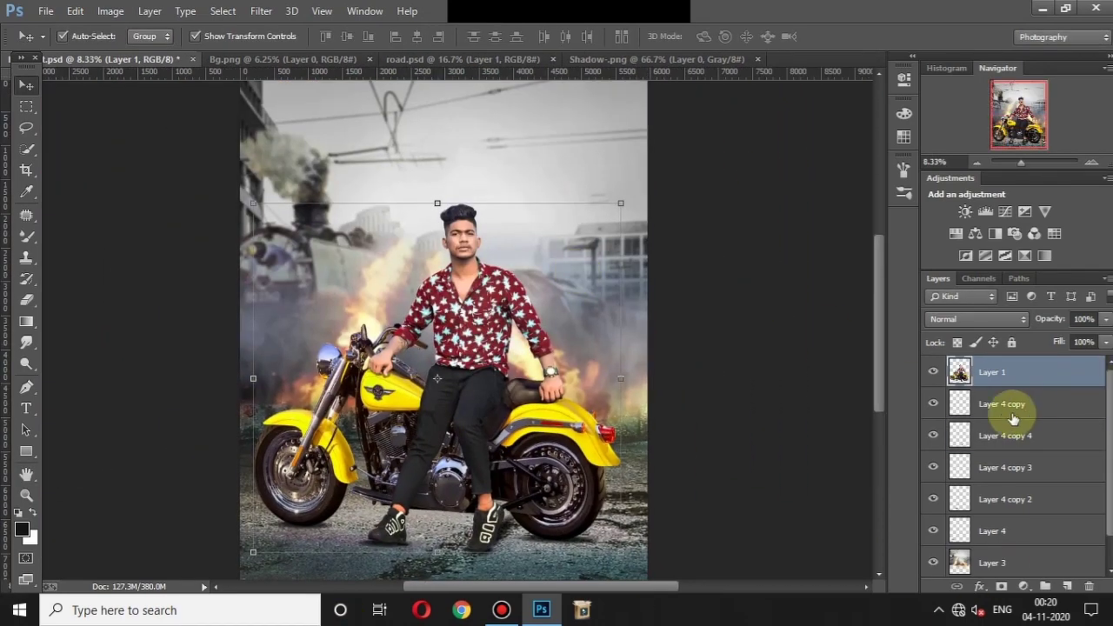
{"action": "left_click", "coordinate": [24, 533]}
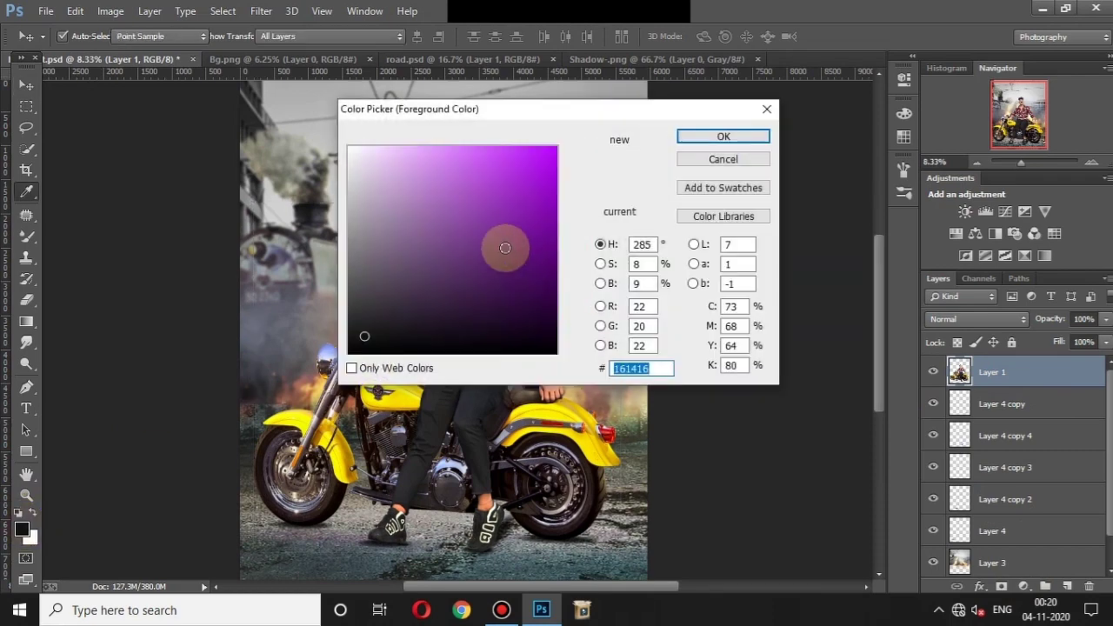
{"action": "left_click", "coordinate": [737, 138]}
{"action": "left_click", "coordinate": [1024, 587]}
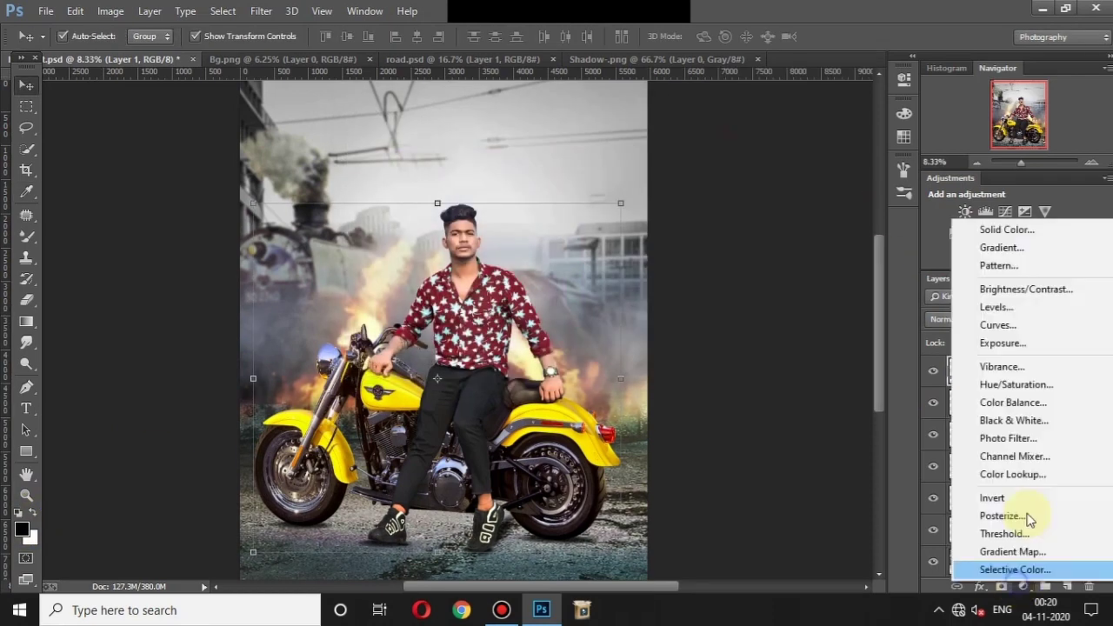
{"action": "left_click", "coordinate": [994, 249]}
{"action": "mouse_move", "coordinate": [539, 139]}
{"action": "left_mouse_down"}
{"action": "mouse_move", "coordinate": [464, 426]}
{"action": "mouse_move", "coordinate": [536, 370]}
{"action": "left_mouse_up"}
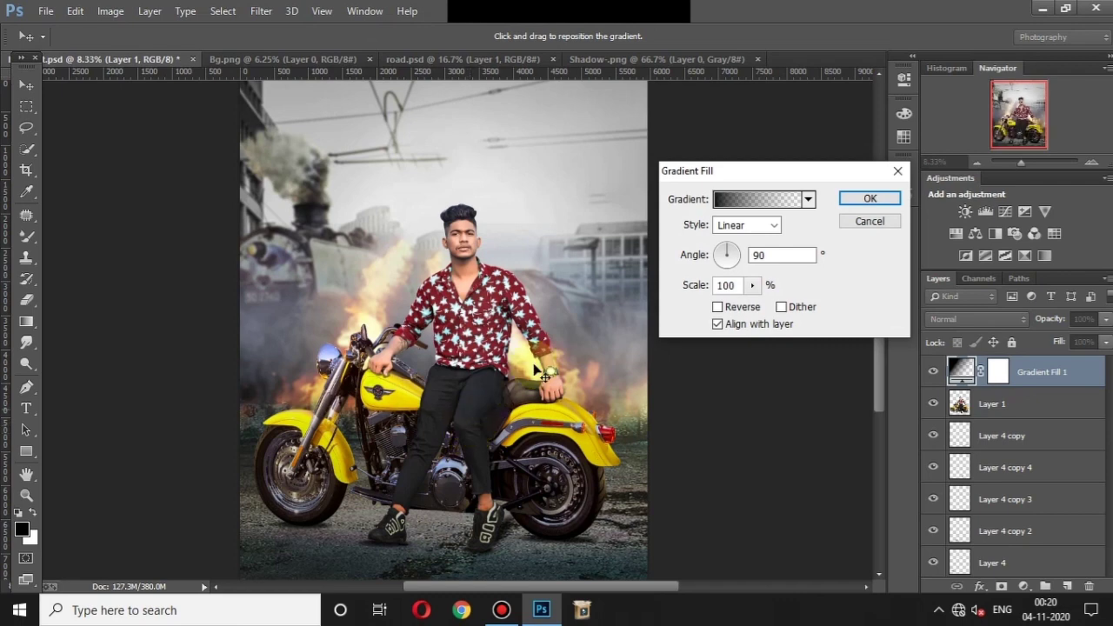
{"action": "left_click", "coordinate": [861, 199]}
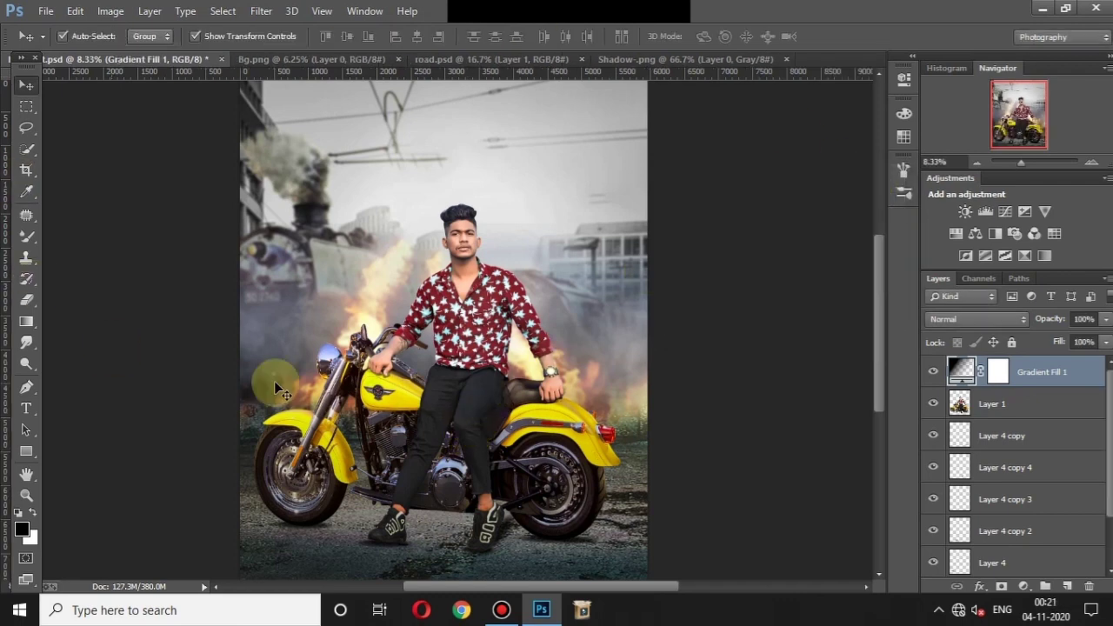
{"action": "left_click", "coordinate": [773, 233]}
{"action": "left_click_drag", "start_coordinate": [294, 246], "coordinate": [459, 485]}
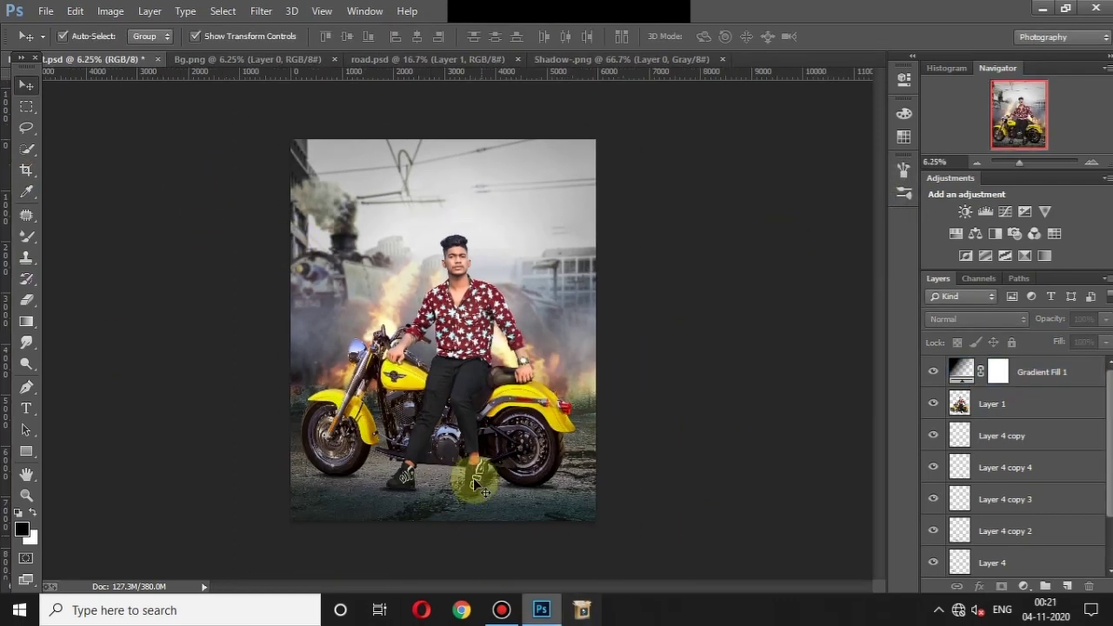
{"action": "scroll", "coordinate": [465, 352], "scroll_direction": "down", "scroll_amount": 1}
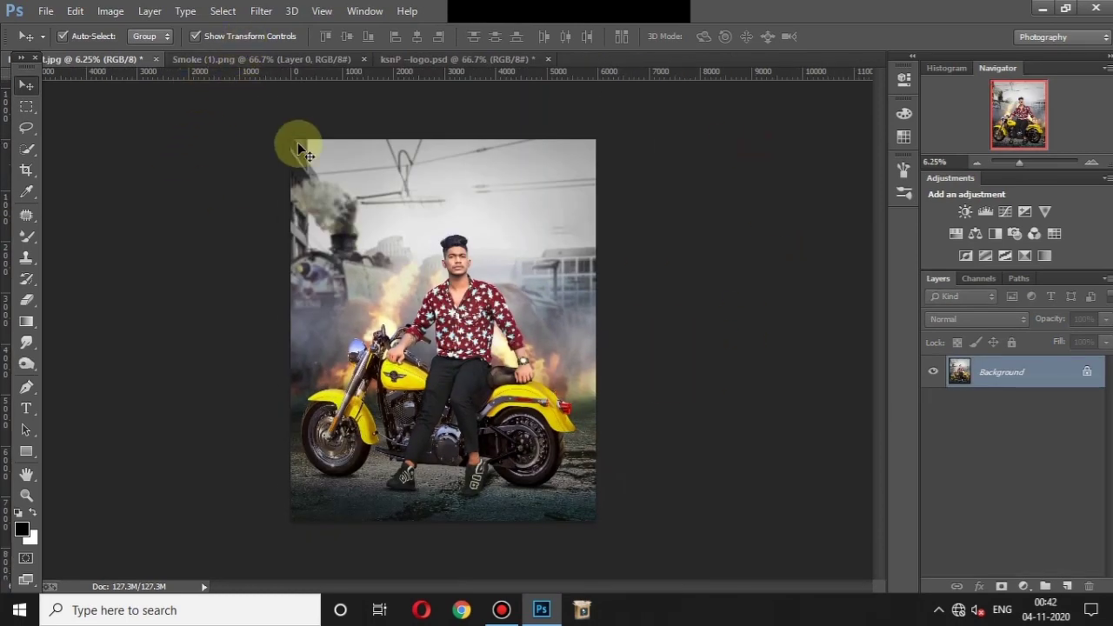
Drag the smoke from Smoke (1).png into the photo and enlarge it across the lower half
{"action": "left_click", "coordinate": [261, 58]}
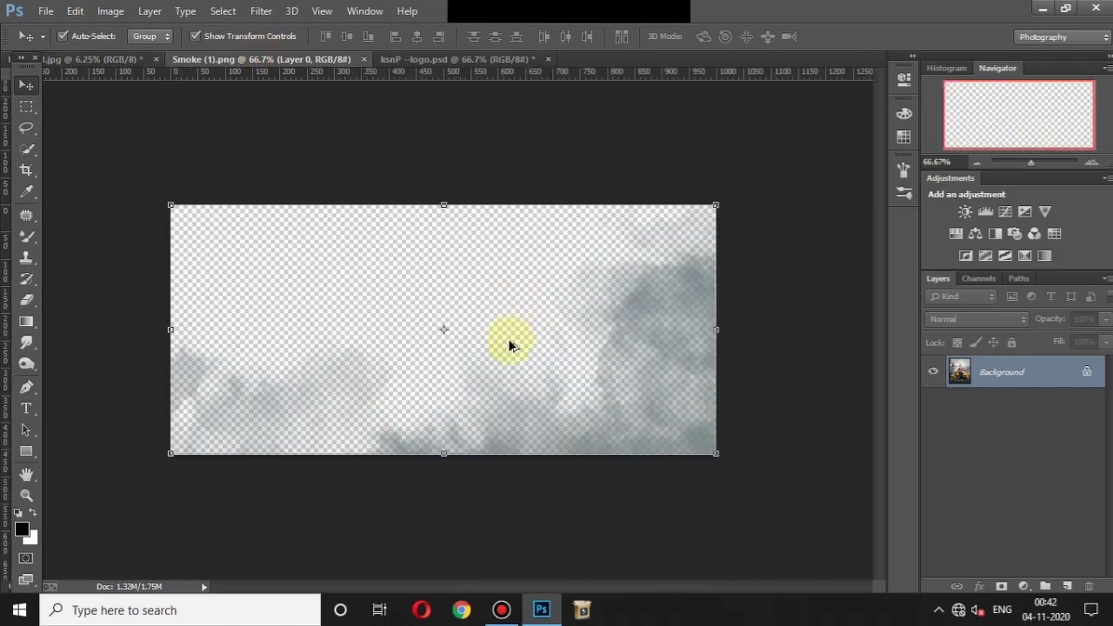
{"action": "left_click_drag", "start_coordinate": [508, 341], "coordinate": [337, 241]}
{"action": "mouse_move", "coordinate": [661, 352]}
{"action": "left_mouse_down"}
{"action": "mouse_move", "coordinate": [143, 51]}
{"action": "mouse_move", "coordinate": [439, 355]}
{"action": "left_mouse_up"}
{"action": "key", "text": "ctrl+t"}
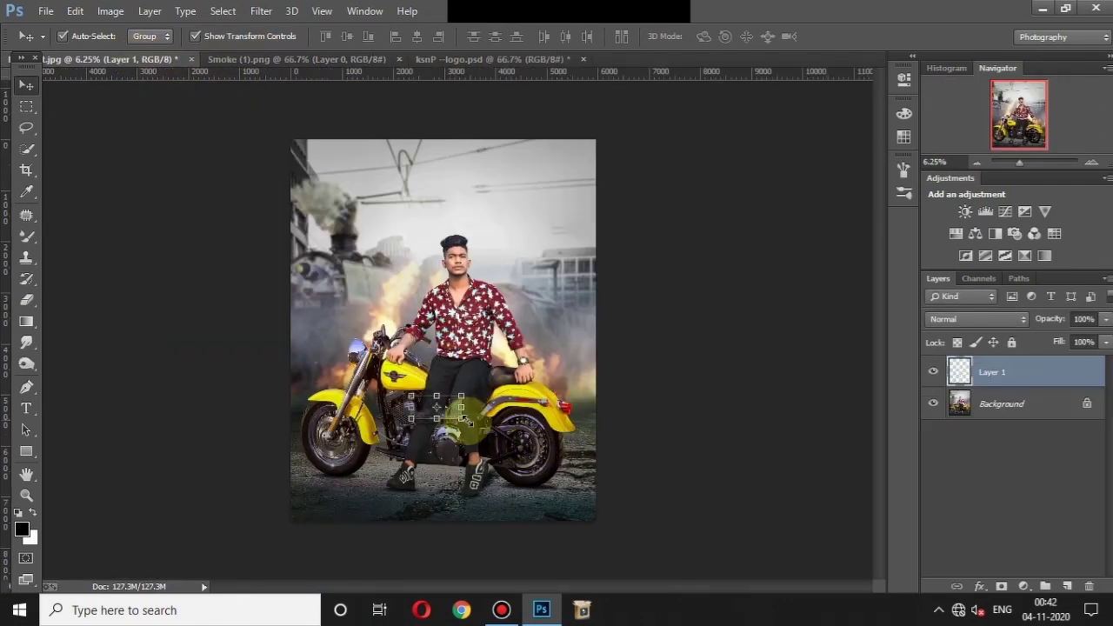
{"action": "mouse_move", "coordinate": [496, 459]}
{"action": "left_mouse_down"}
{"action": "mouse_move", "coordinate": [666, 562]}
{"action": "mouse_move", "coordinate": [569, 495]}
{"action": "mouse_move", "coordinate": [579, 501]}
{"action": "left_mouse_up"}
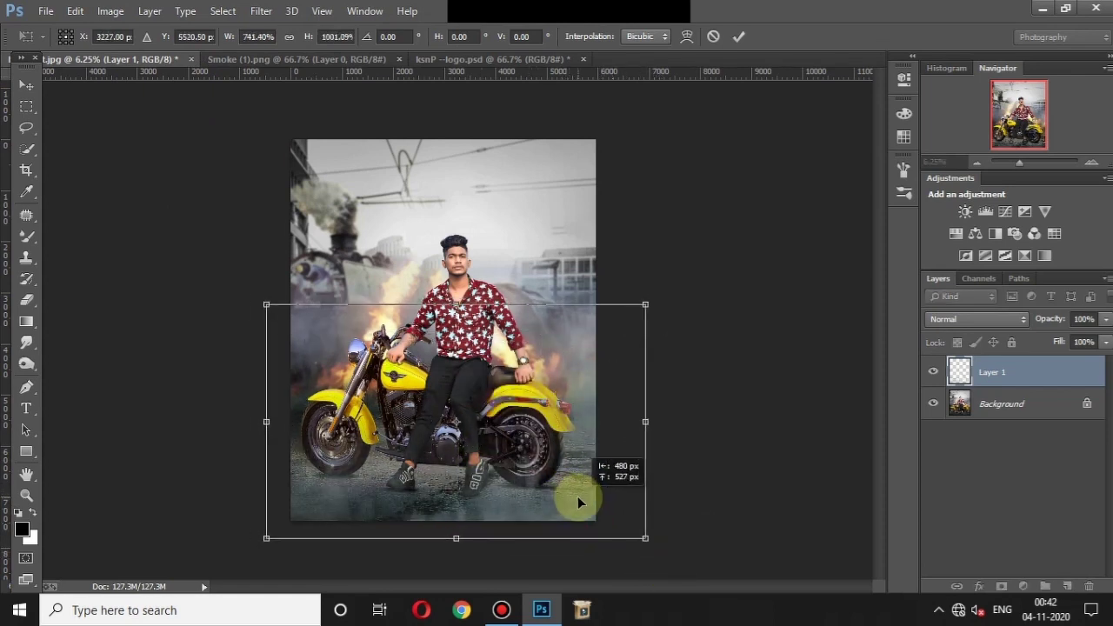
{"action": "double_click", "coordinate": [567, 478]}
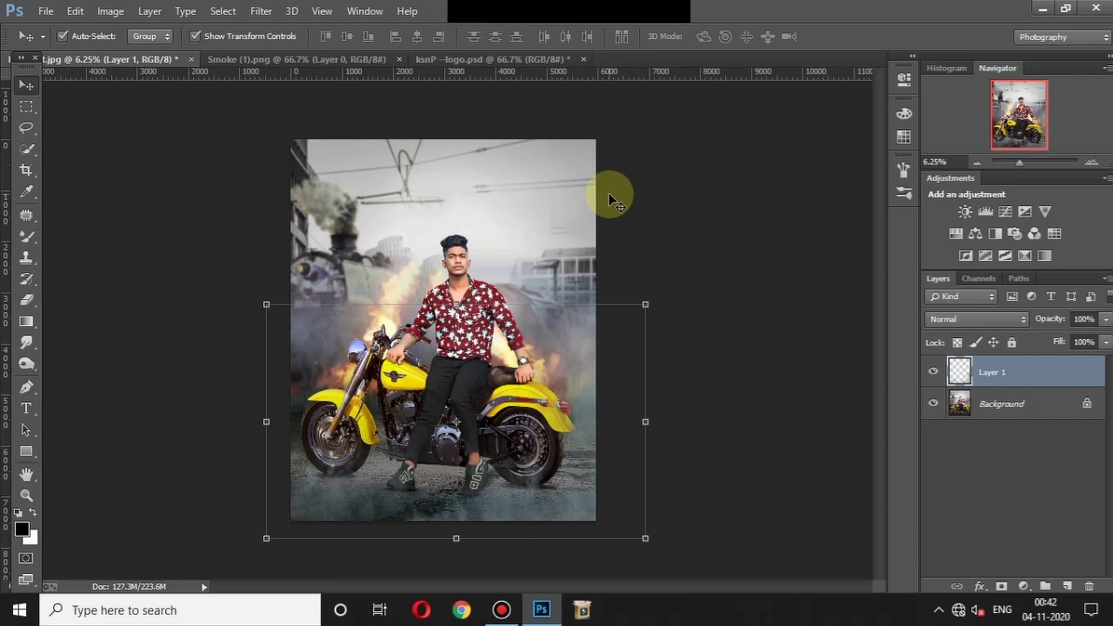
Whiten the smoke layer by lifting the RGB curve upward in Curves
{"action": "key", "text": "ctrl+m"}
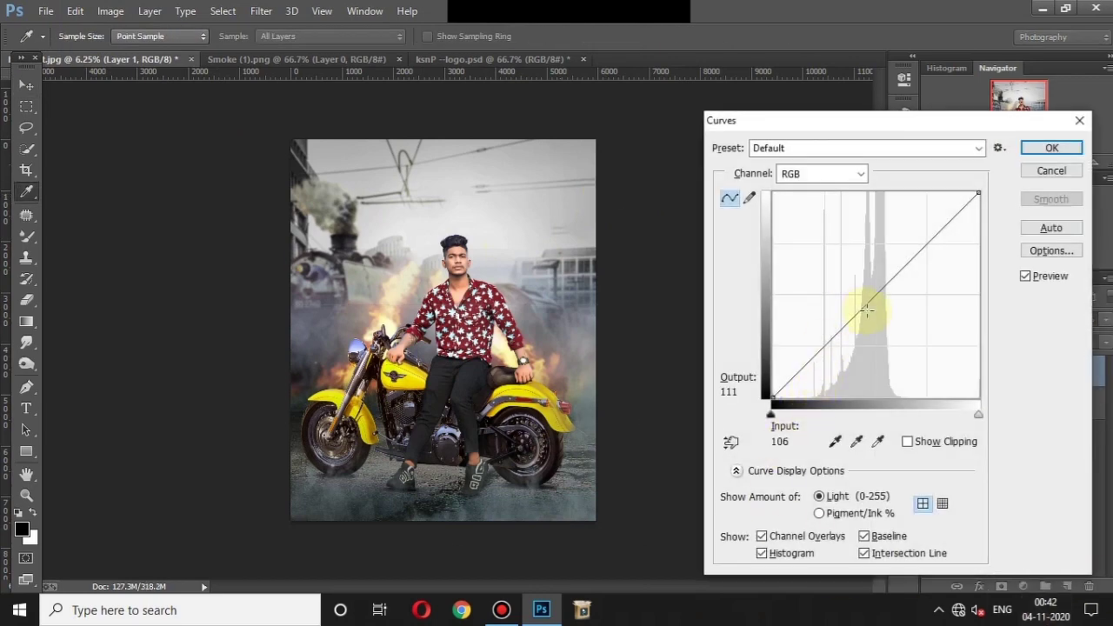
{"action": "left_click_drag", "start_coordinate": [866, 308], "coordinate": [845, 244]}
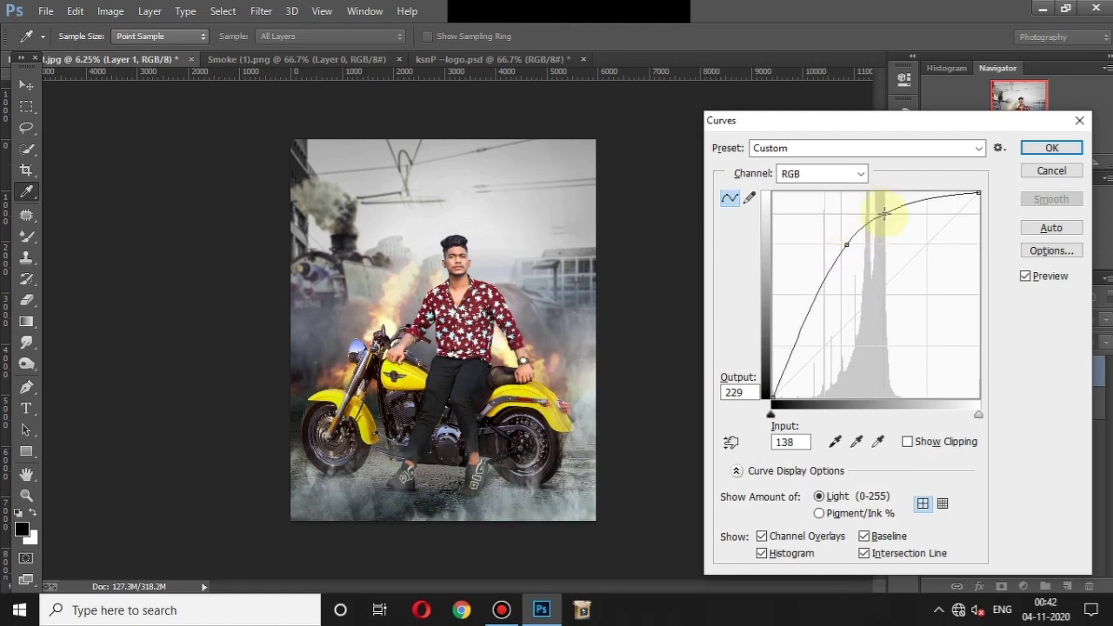
{"action": "left_click", "coordinate": [1051, 148]}
{"action": "left_click", "coordinate": [818, 326]}
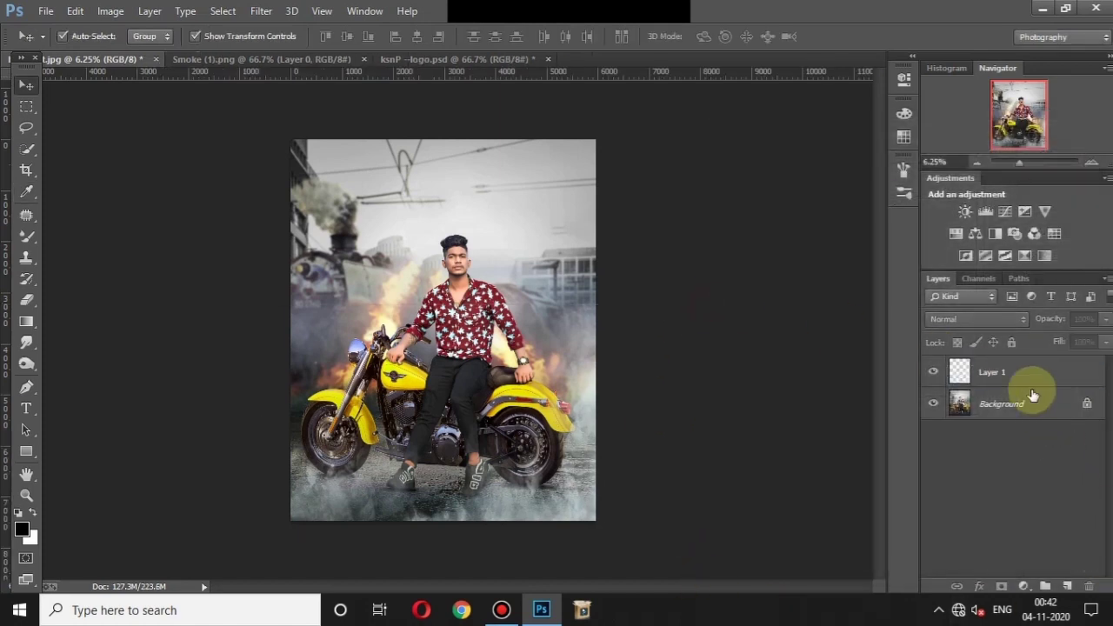
{"action": "left_click", "coordinate": [1013, 374]}
{"action": "left_click", "coordinate": [1023, 586]}
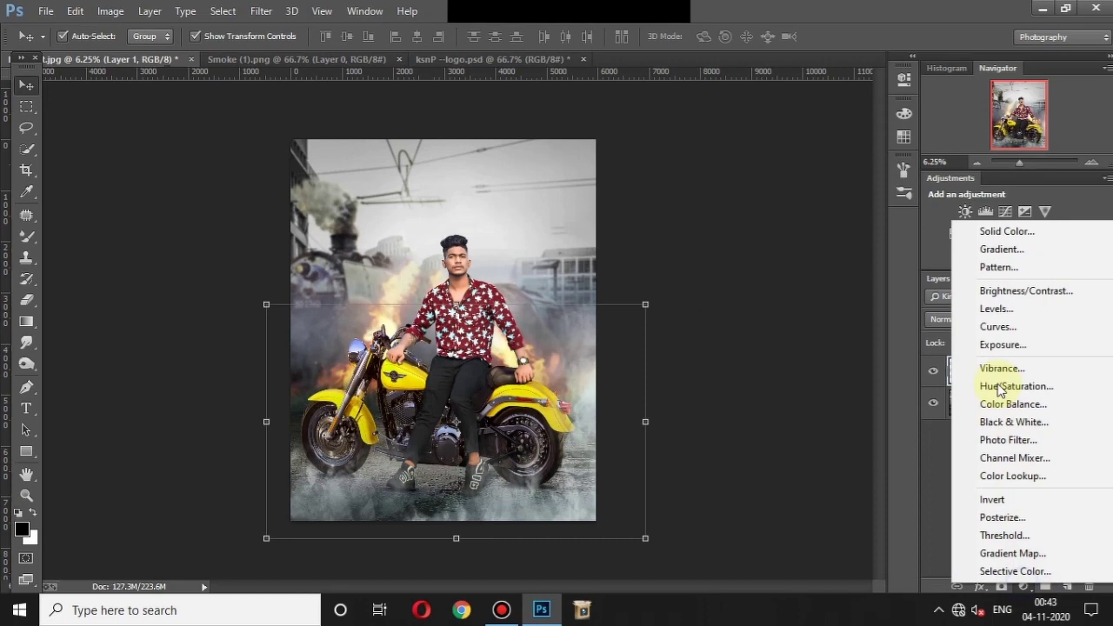
Place a Gradient Fill 1 layer with a linear 90° dark-to-transparent gradient over the smoke
{"action": "left_click", "coordinate": [998, 250]}
{"action": "mouse_move", "coordinate": [470, 365]}
{"action": "left_mouse_down"}
{"action": "mouse_move", "coordinate": [469, 494]}
{"action": "mouse_move", "coordinate": [524, 508]}
{"action": "left_mouse_up"}
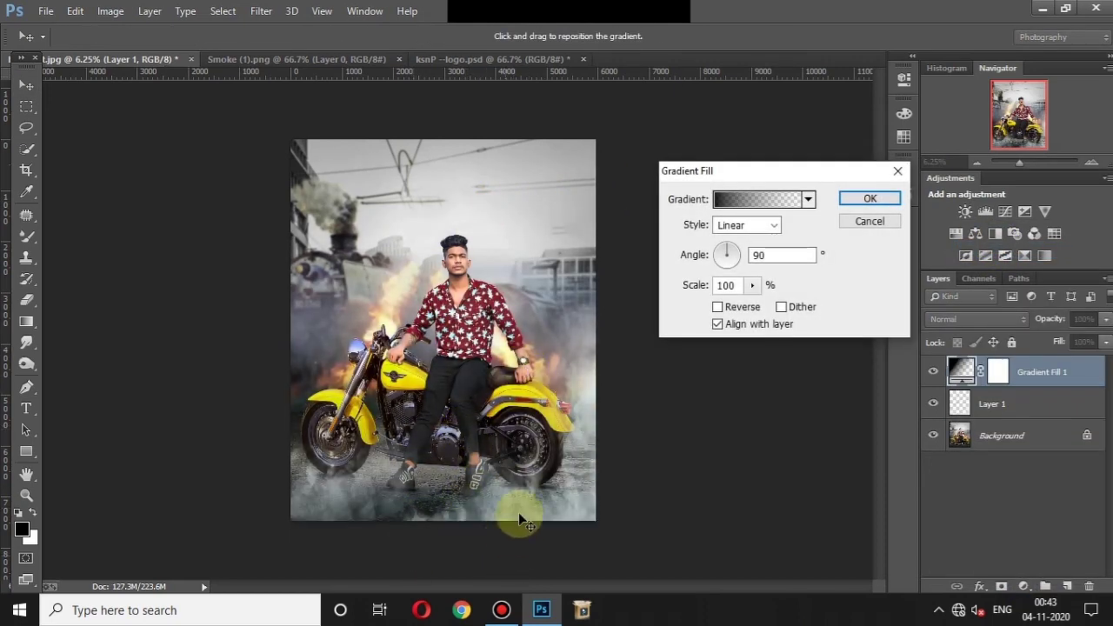
{"action": "left_click", "coordinate": [865, 198]}
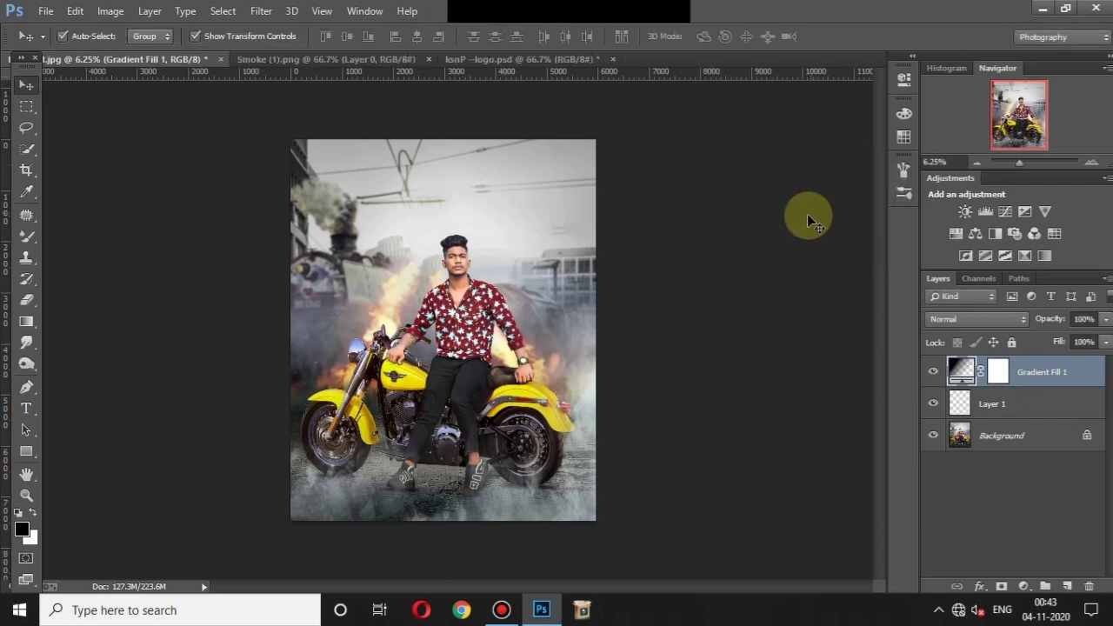
{"action": "left_click", "coordinate": [745, 369]}
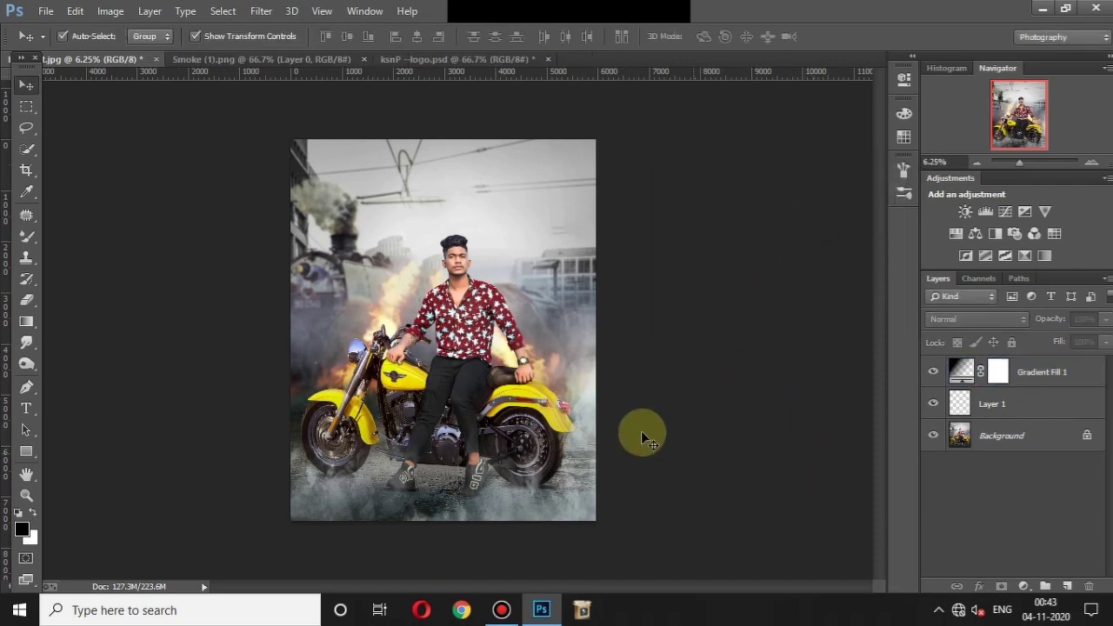
{"action": "scroll", "coordinate": [461, 330], "scroll_direction": "up", "scroll_amount": 1}
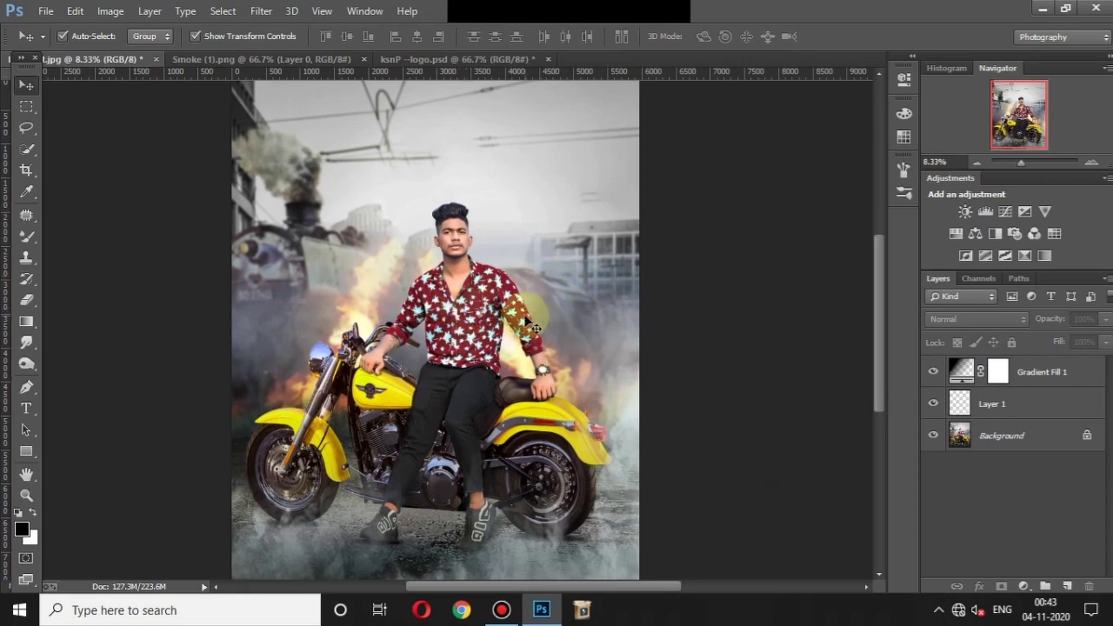
{"action": "scroll", "coordinate": [532, 325], "scroll_direction": "down", "scroll_amount": 1}
{"action": "right_click", "coordinate": [957, 435]}
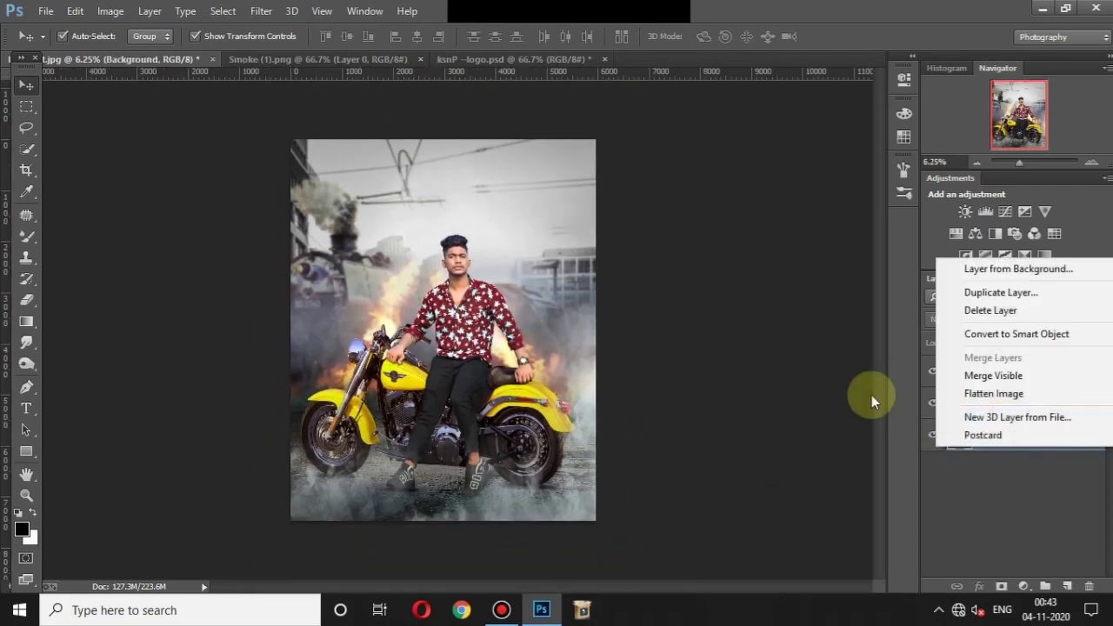
Flatten the composite to one Background layer and select the Smudge tool at 54% strength
{"action": "left_click", "coordinate": [993, 393]}
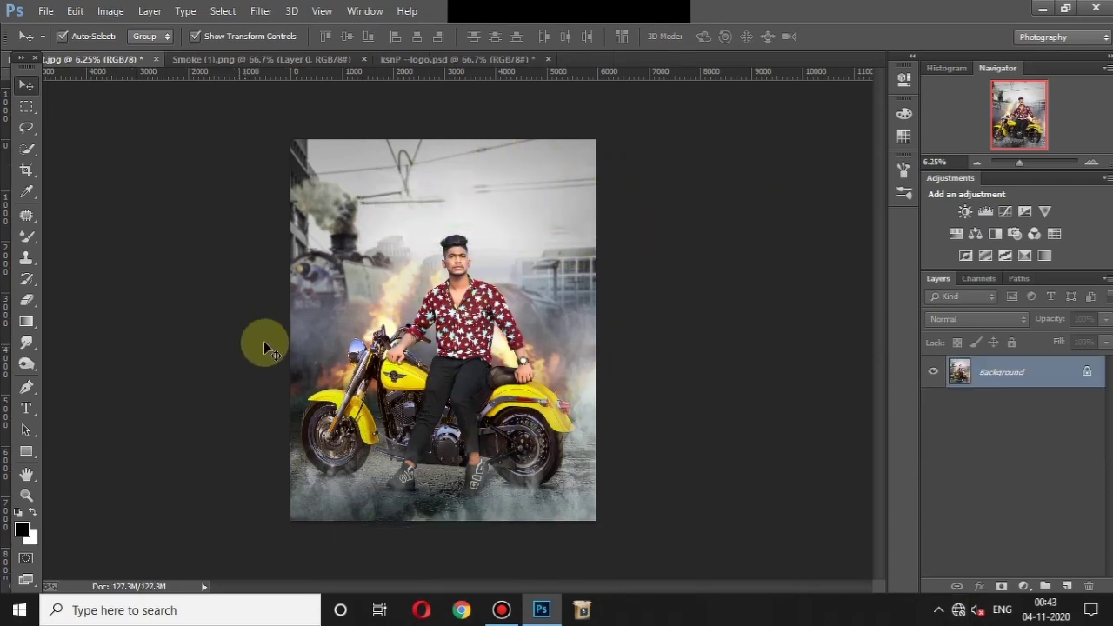
{"action": "scroll", "coordinate": [480, 249], "scroll_direction": "up", "scroll_amount": 1}
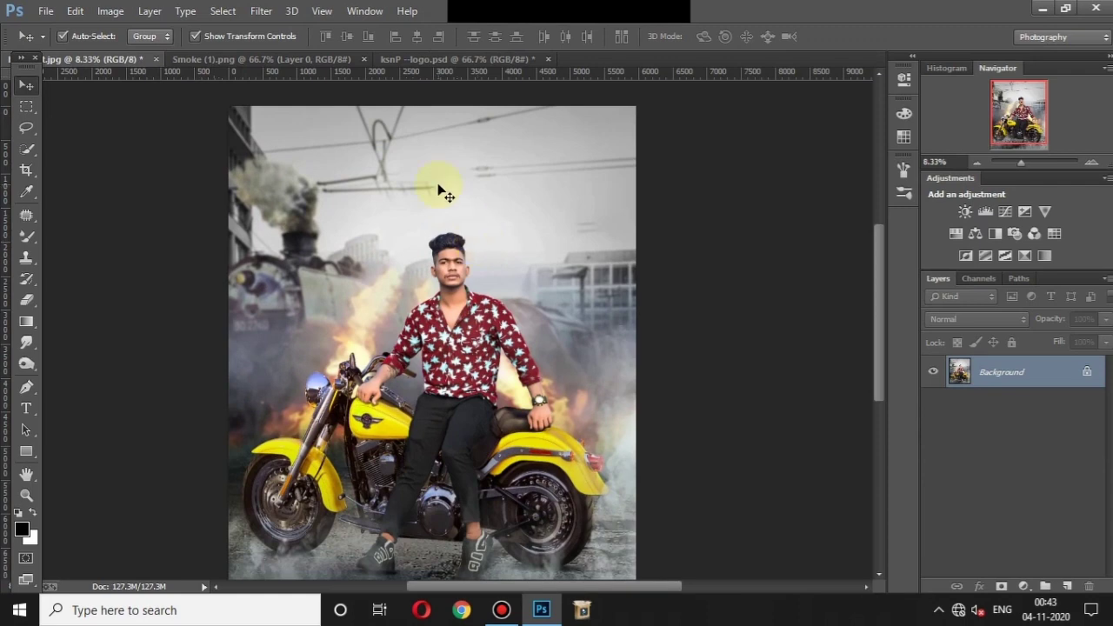
{"action": "scroll", "coordinate": [457, 283], "scroll_direction": "up", "scroll_amount": 1}
{"action": "scroll", "coordinate": [455, 274], "scroll_direction": "up", "scroll_amount": 1}
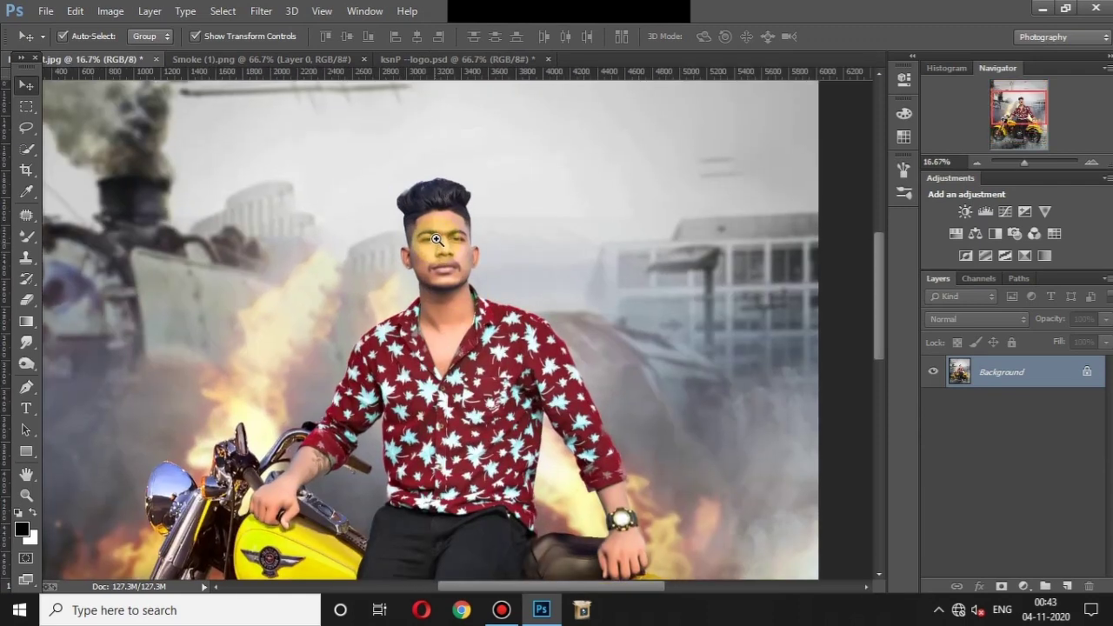
{"action": "scroll", "coordinate": [436, 239], "scroll_direction": "up", "scroll_amount": 1}
{"action": "scroll", "coordinate": [442, 261], "scroll_direction": "up", "scroll_amount": 1}
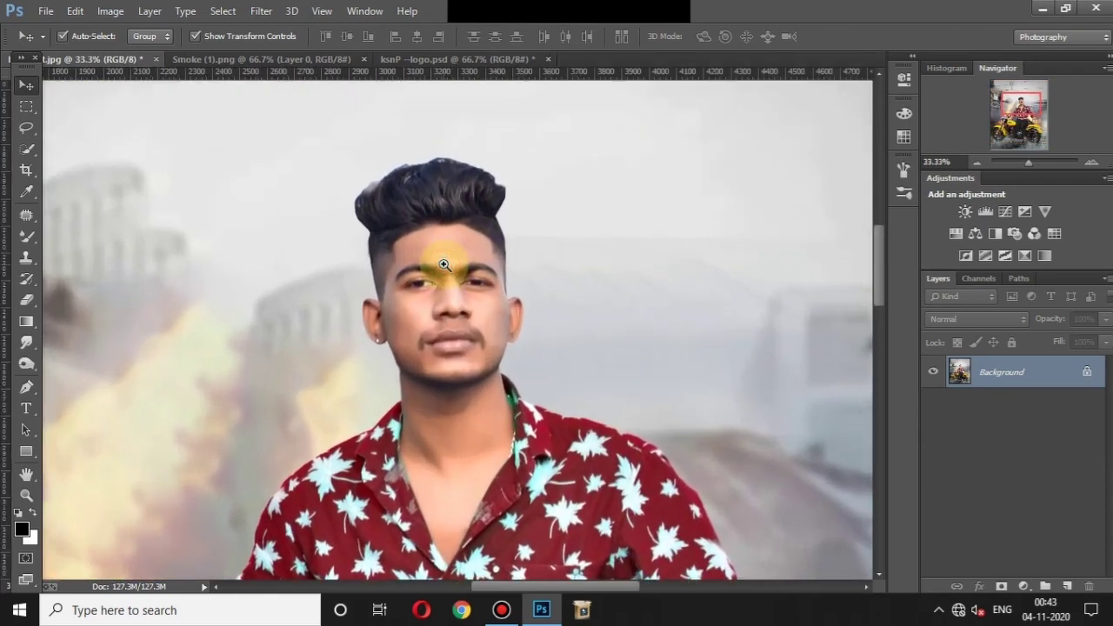
{"action": "scroll", "coordinate": [444, 264], "scroll_direction": "up", "scroll_amount": 1}
{"action": "scroll", "coordinate": [444, 259], "scroll_direction": "up", "scroll_amount": 1}
{"action": "left_click", "coordinate": [26, 343]}
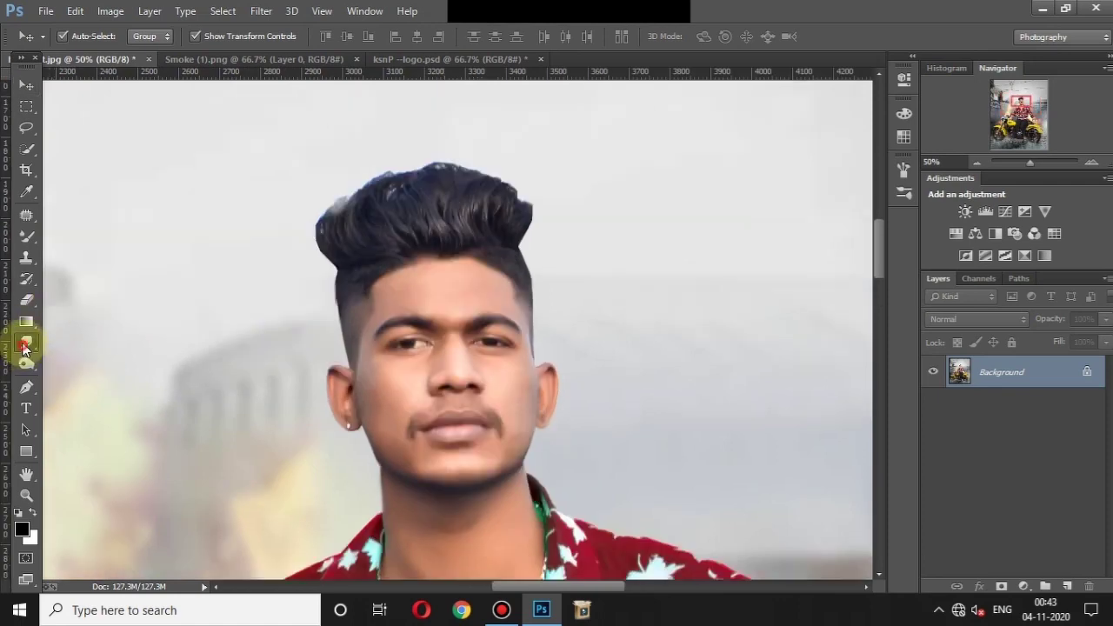
{"action": "left_click", "coordinate": [259, 39]}
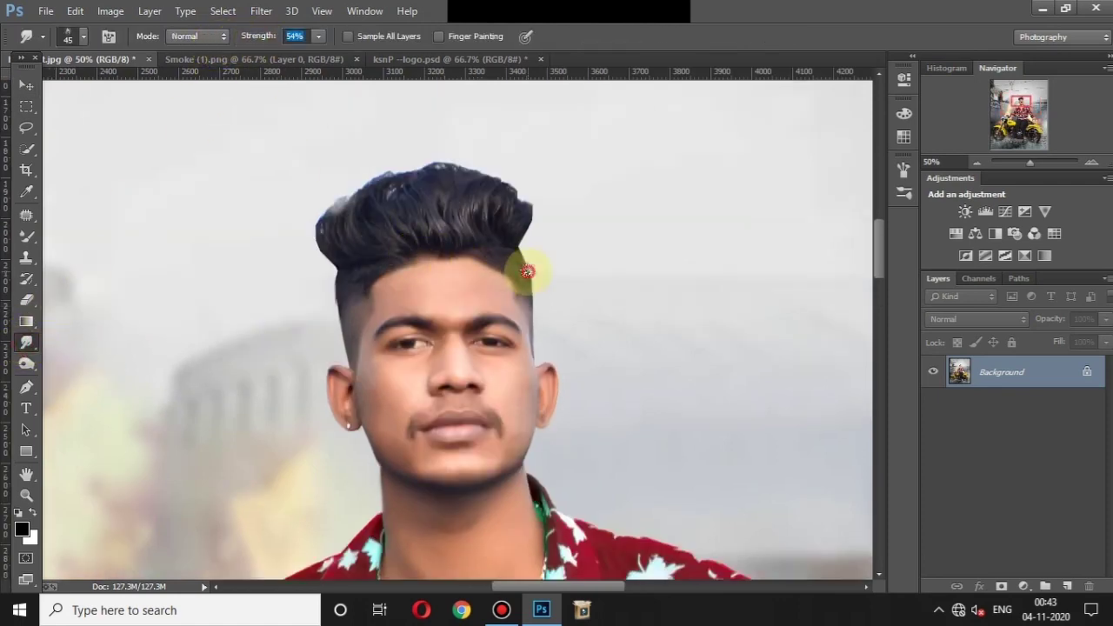
{"action": "scroll", "coordinate": [357, 300], "scroll_direction": "up", "scroll_amount": 1}
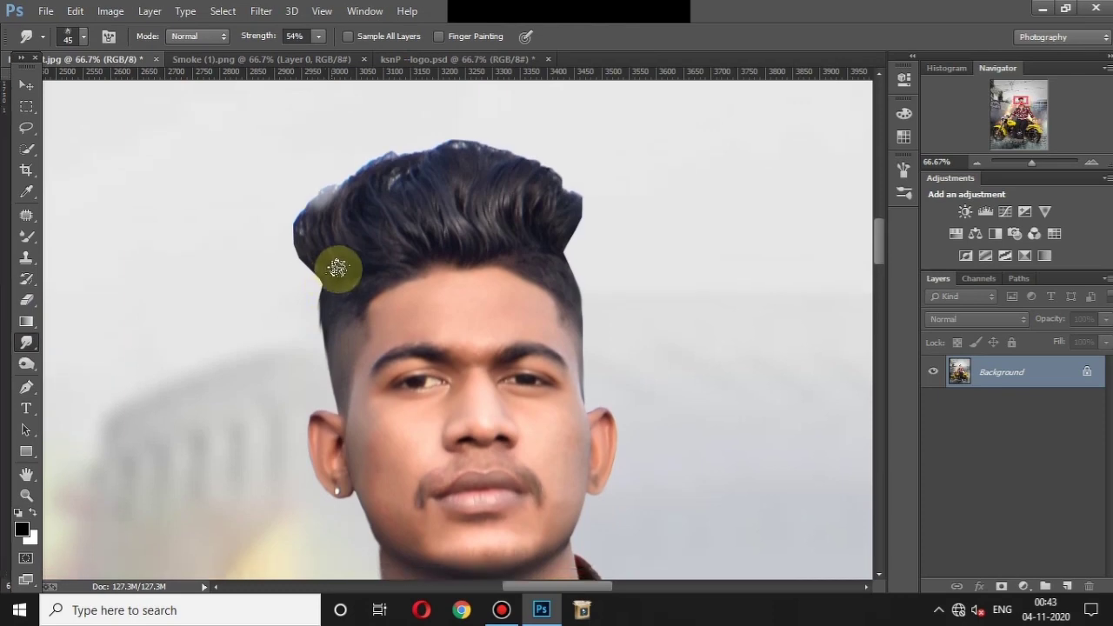
Smudge the left temple hairline and upper-left hair upward into strands
{"action": "key", "text": "bracketleft"}
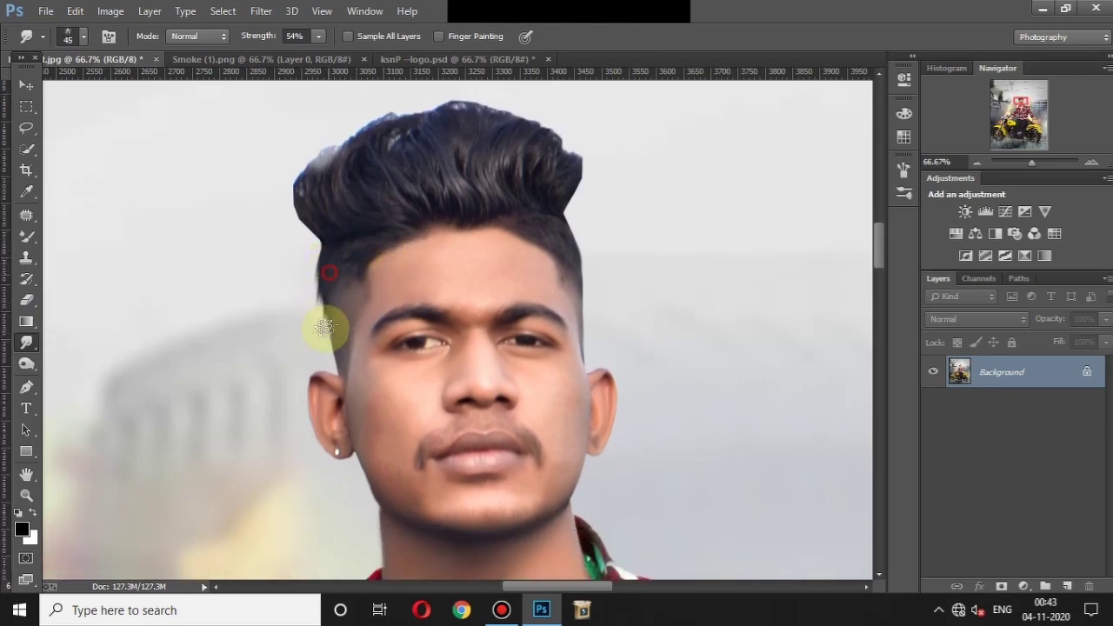
{"action": "mouse_move", "coordinate": [325, 344]}
{"action": "left_mouse_down"}
{"action": "mouse_move", "coordinate": [322, 372]}
{"action": "mouse_move", "coordinate": [361, 303]}
{"action": "left_mouse_up"}
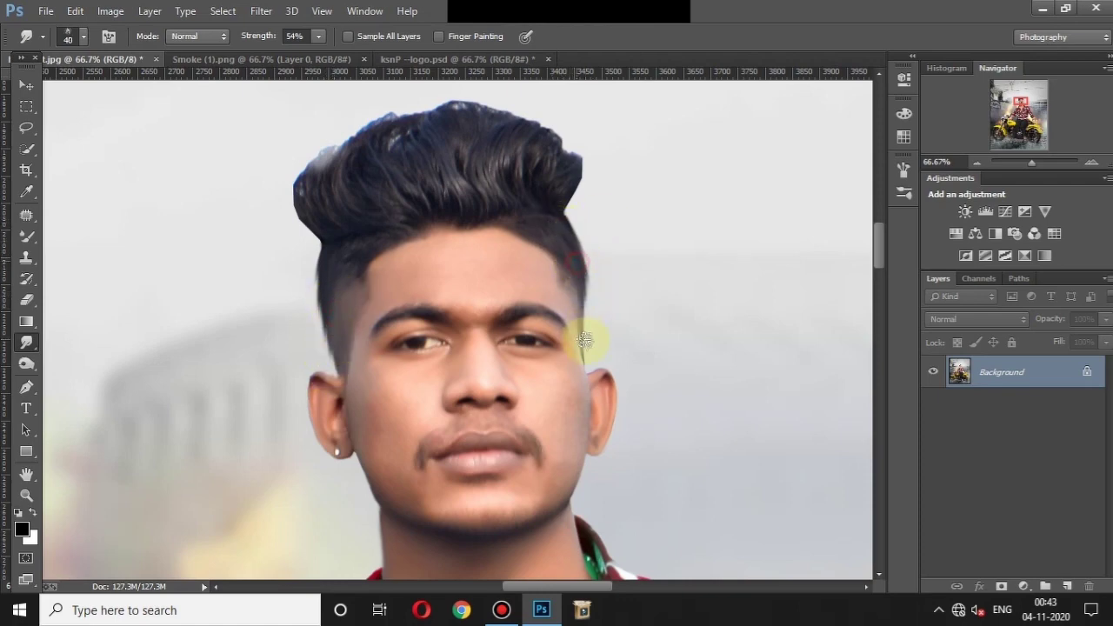
{"action": "scroll", "coordinate": [584, 325], "scroll_direction": "up", "scroll_amount": 3}
{"action": "key", "text": "bracketleft"}
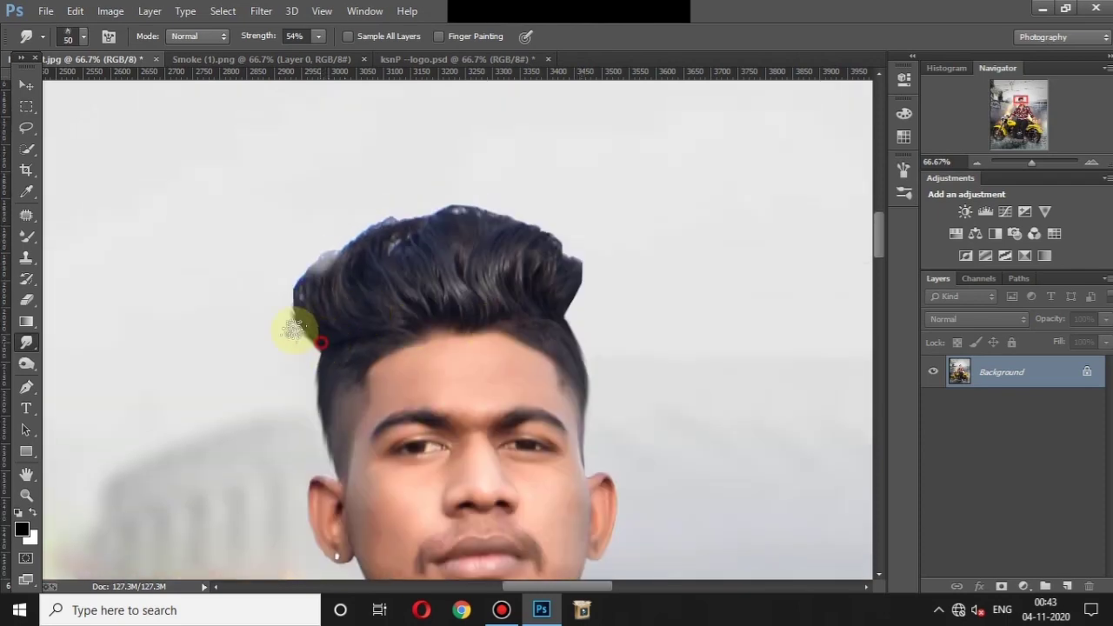
{"action": "left_click_drag", "start_coordinate": [322, 348], "coordinate": [330, 249]}
{"action": "key", "text": "bracketright"}
{"action": "mouse_move", "coordinate": [329, 309]}
{"action": "left_mouse_down"}
{"action": "mouse_move", "coordinate": [347, 231]}
{"action": "mouse_move", "coordinate": [370, 224]}
{"action": "left_mouse_up"}
{"action": "key", "text": "bracketleft"}
{"action": "left_click", "coordinate": [294, 301]}
{"action": "mouse_move", "coordinate": [373, 316]}
{"action": "left_mouse_down"}
{"action": "mouse_move", "coordinate": [347, 255]}
{"action": "mouse_move", "coordinate": [400, 206]}
{"action": "mouse_move", "coordinate": [410, 217]}
{"action": "left_mouse_up"}
Push the hair's right edge and top upward into tall spikes with a larger brush
{"action": "key", "text": "bracketright"}
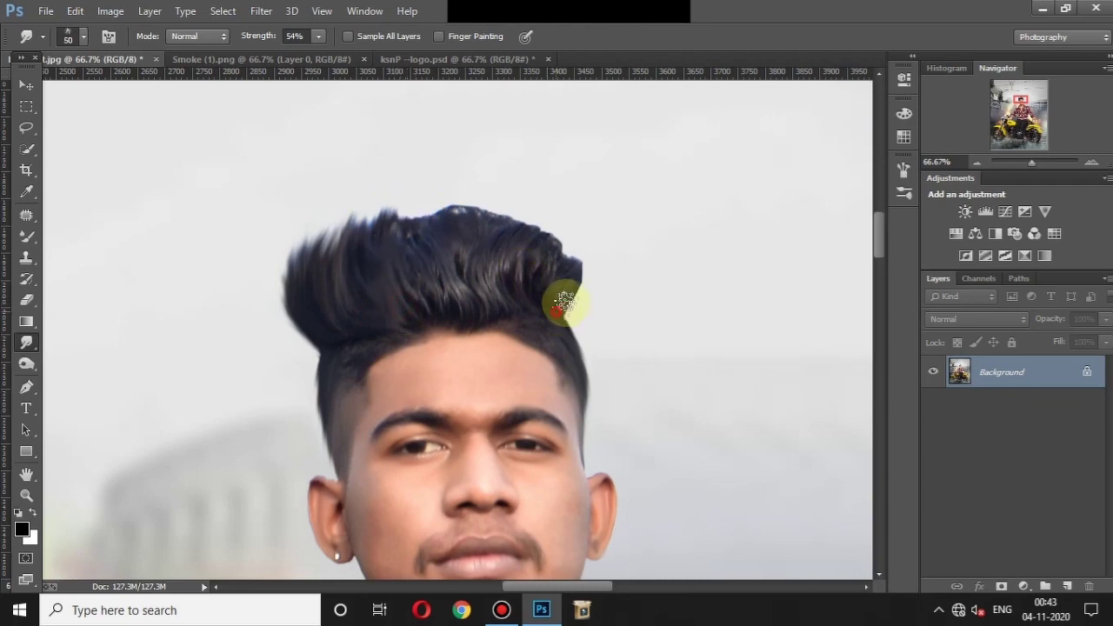
{"action": "key", "text": "bracketright"}
{"action": "left_click_drag", "start_coordinate": [551, 308], "coordinate": [575, 256]}
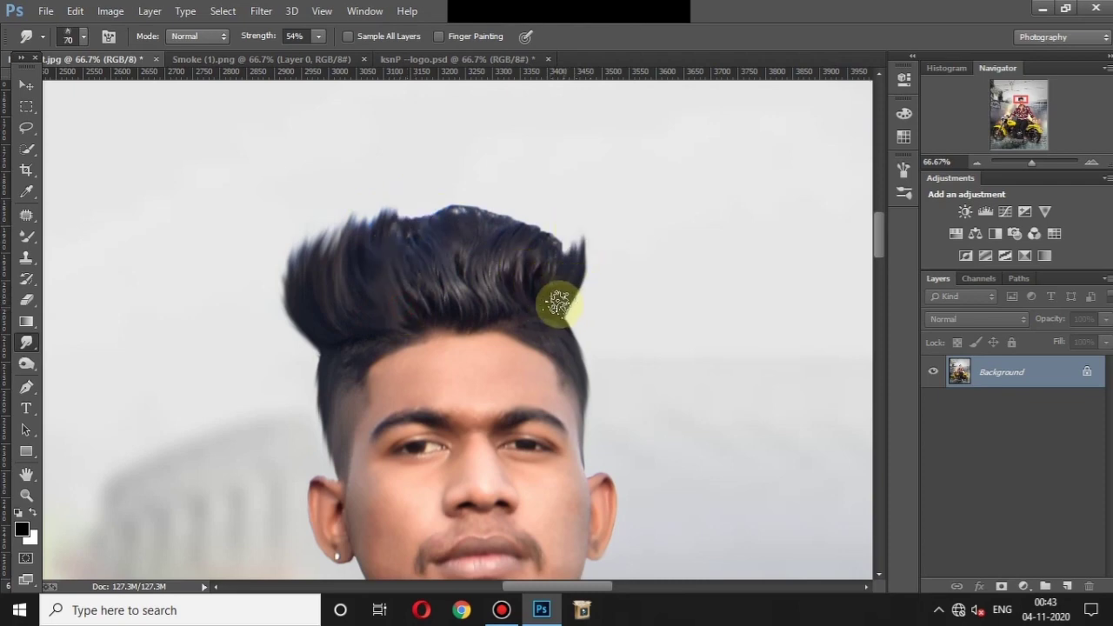
{"action": "key", "text": "bracketleft"}
{"action": "mouse_move", "coordinate": [555, 315]}
{"action": "left_mouse_down"}
{"action": "mouse_move", "coordinate": [589, 276]}
{"action": "mouse_move", "coordinate": [550, 211]}
{"action": "left_mouse_up"}
{"action": "key", "text": "bracketright"}
{"action": "key", "text": "bracketright"}
{"action": "key", "text": "bracketright"}
{"action": "mouse_move", "coordinate": [535, 285]}
{"action": "left_mouse_down"}
{"action": "mouse_move", "coordinate": [521, 192]}
{"action": "mouse_move", "coordinate": [505, 199]}
{"action": "left_mouse_up"}
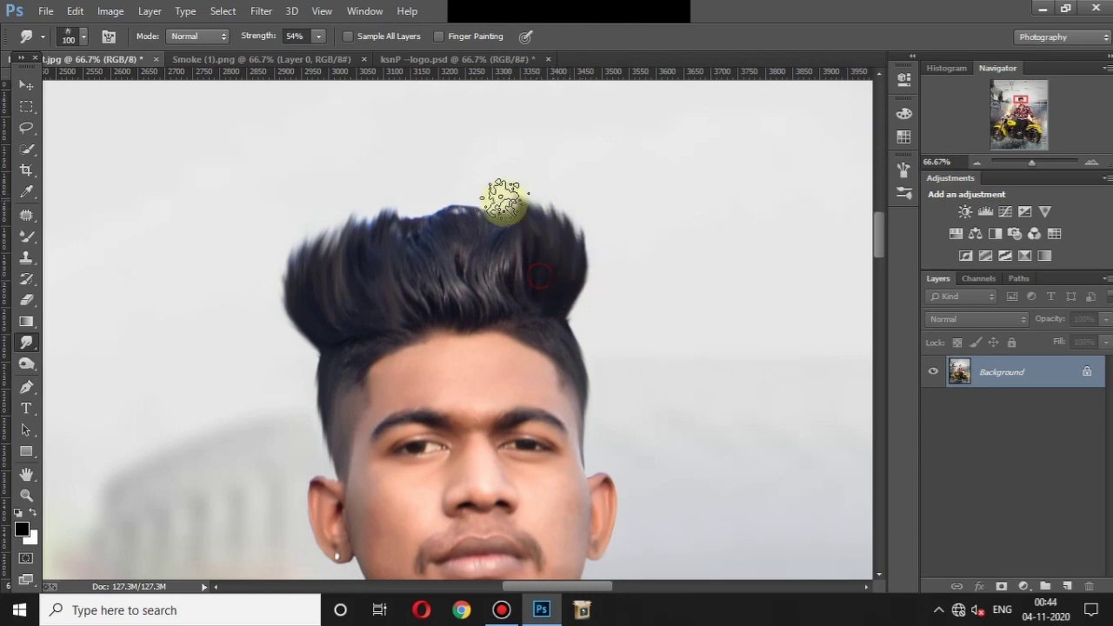
{"action": "left_click_drag", "start_coordinate": [412, 313], "coordinate": [442, 206]}
{"action": "left_click_drag", "start_coordinate": [386, 287], "coordinate": [380, 207]}
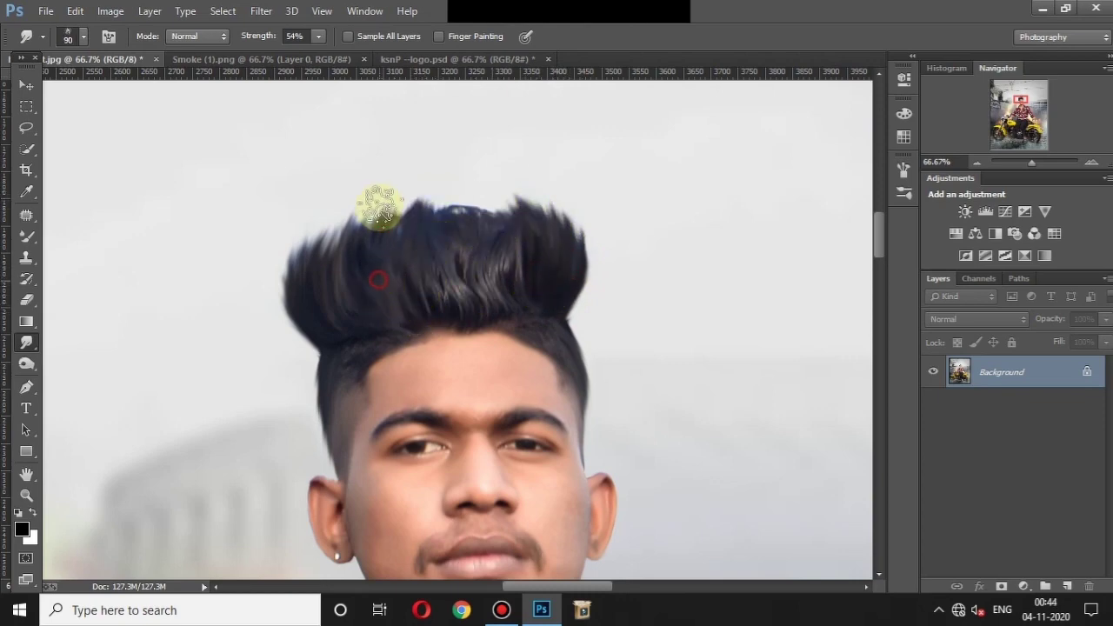
{"action": "mouse_move", "coordinate": [455, 315]}
{"action": "left_mouse_down"}
{"action": "mouse_move", "coordinate": [461, 196]}
{"action": "mouse_move", "coordinate": [492, 213]}
{"action": "left_mouse_up"}
{"action": "mouse_move", "coordinate": [490, 310]}
{"action": "left_mouse_down"}
{"action": "mouse_move", "coordinate": [499, 222]}
{"action": "mouse_move", "coordinate": [527, 219]}
{"action": "left_mouse_up"}
{"action": "left_click_drag", "start_coordinate": [456, 263], "coordinate": [479, 179]}
{"action": "mouse_move", "coordinate": [409, 265]}
{"action": "left_mouse_down"}
{"action": "mouse_move", "coordinate": [415, 191]}
{"action": "mouse_move", "coordinate": [443, 189]}
{"action": "left_mouse_up"}
Refine the quiff by smudging the upper-right and left hair edges outward and higher
{"action": "key", "text": "bracketleft"}
{"action": "key", "text": "bracketleft"}
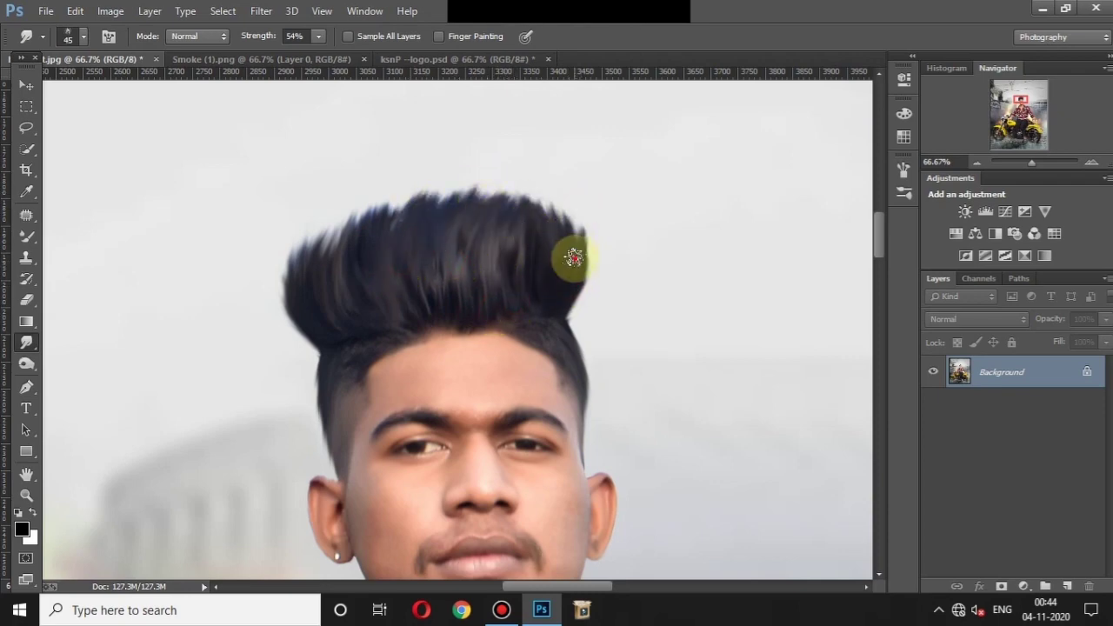
{"action": "left_click_drag", "start_coordinate": [558, 235], "coordinate": [530, 198]}
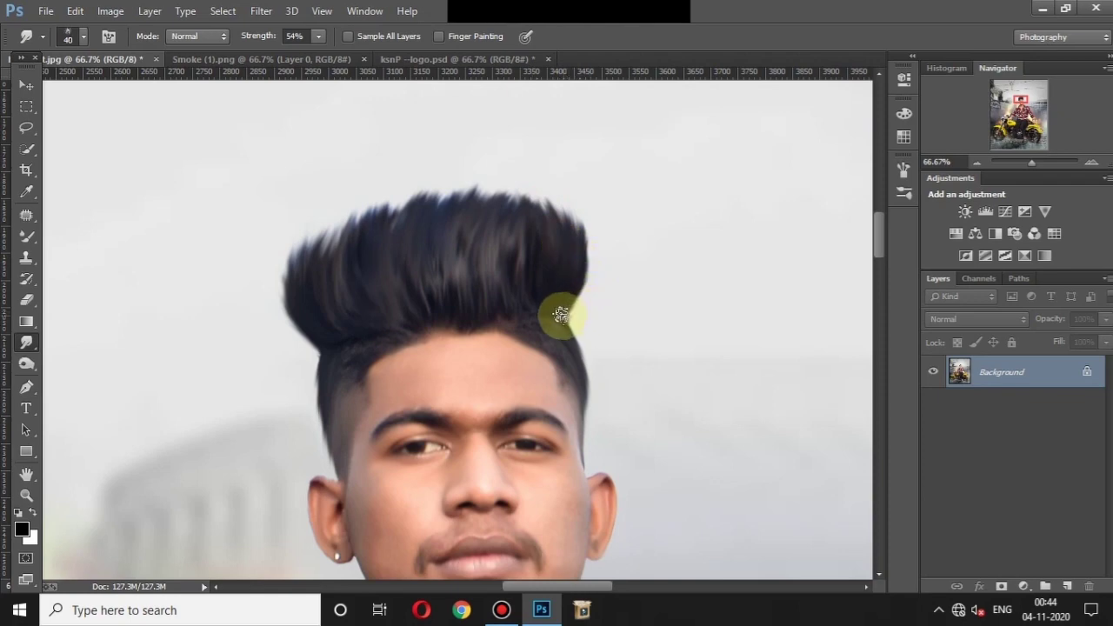
{"action": "key", "text": "bracketleft"}
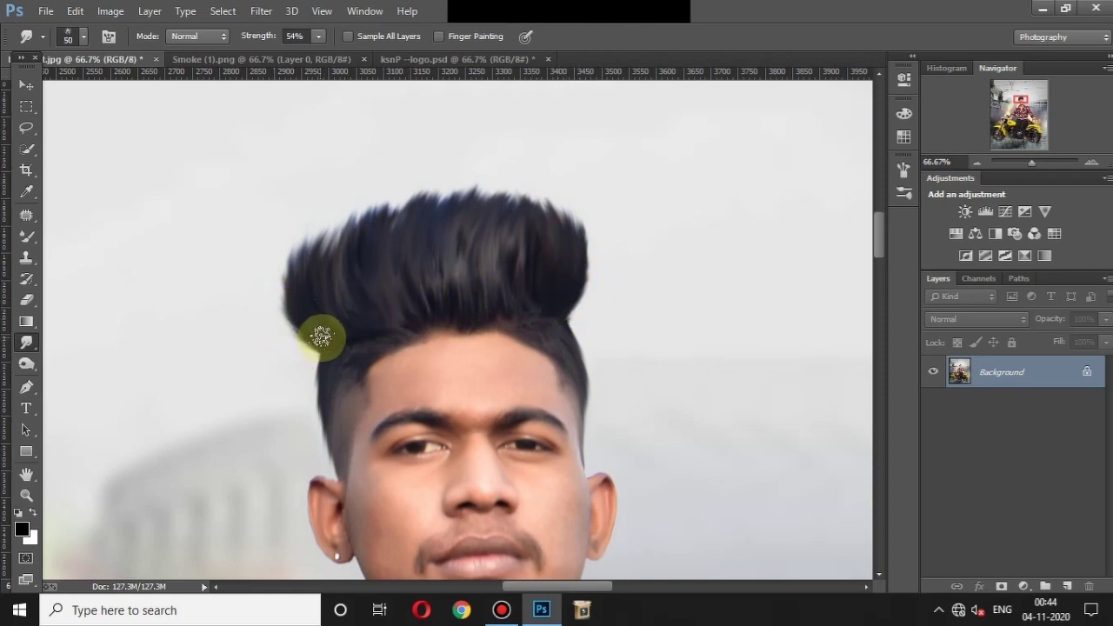
{"action": "left_click_drag", "start_coordinate": [304, 334], "coordinate": [273, 258]}
{"action": "key", "text": "bracketright"}
{"action": "key", "text": "bracketright"}
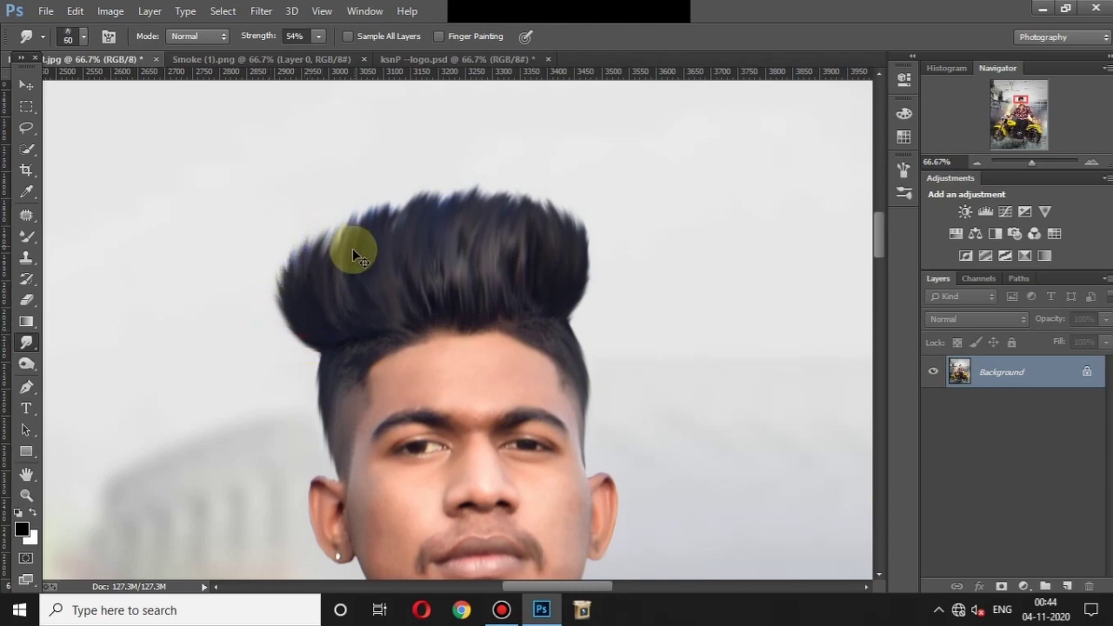
{"action": "scroll", "coordinate": [352, 248], "scroll_direction": "down", "scroll_amount": 4}
{"action": "scroll", "coordinate": [581, 249], "scroll_direction": "down", "scroll_amount": 1}
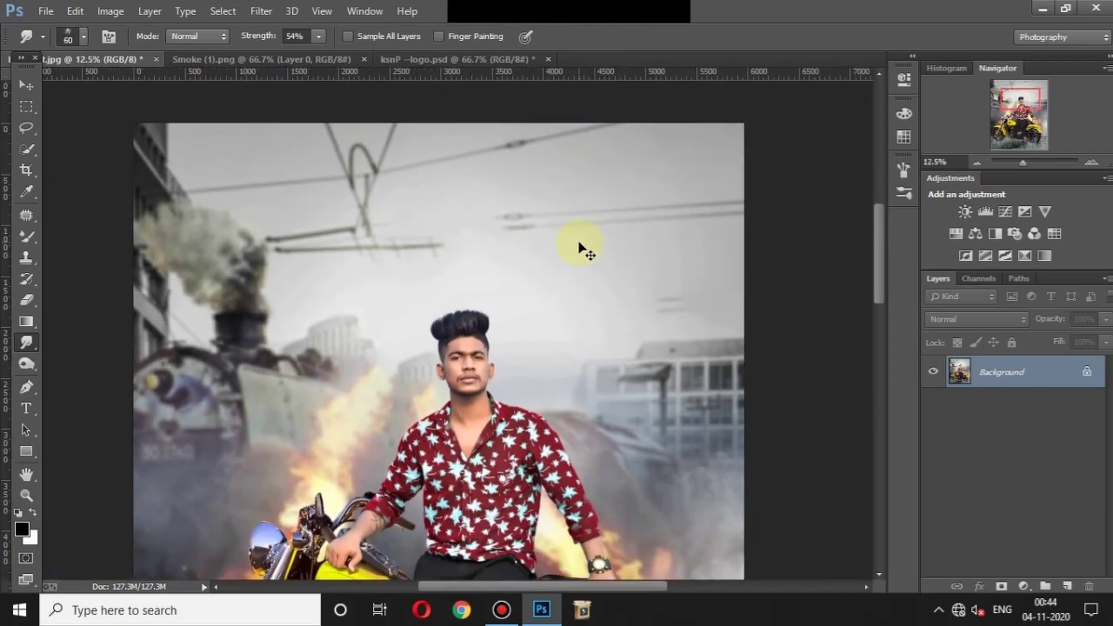
{"action": "scroll", "coordinate": [579, 247], "scroll_direction": "down", "scroll_amount": 1}
{"action": "scroll", "coordinate": [447, 189], "scroll_direction": "up", "scroll_amount": 1}
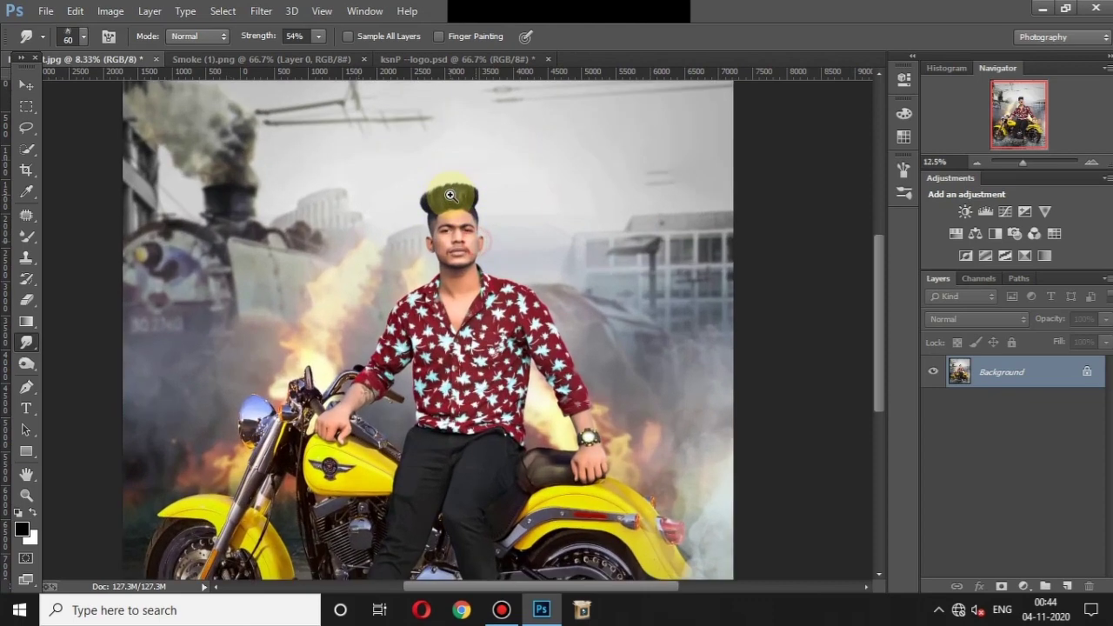
{"action": "scroll", "coordinate": [452, 186], "scroll_direction": "up", "scroll_amount": 1}
{"action": "scroll", "coordinate": [446, 188], "scroll_direction": "up", "scroll_amount": 2}
{"action": "scroll", "coordinate": [431, 190], "scroll_direction": "up", "scroll_amount": 1}
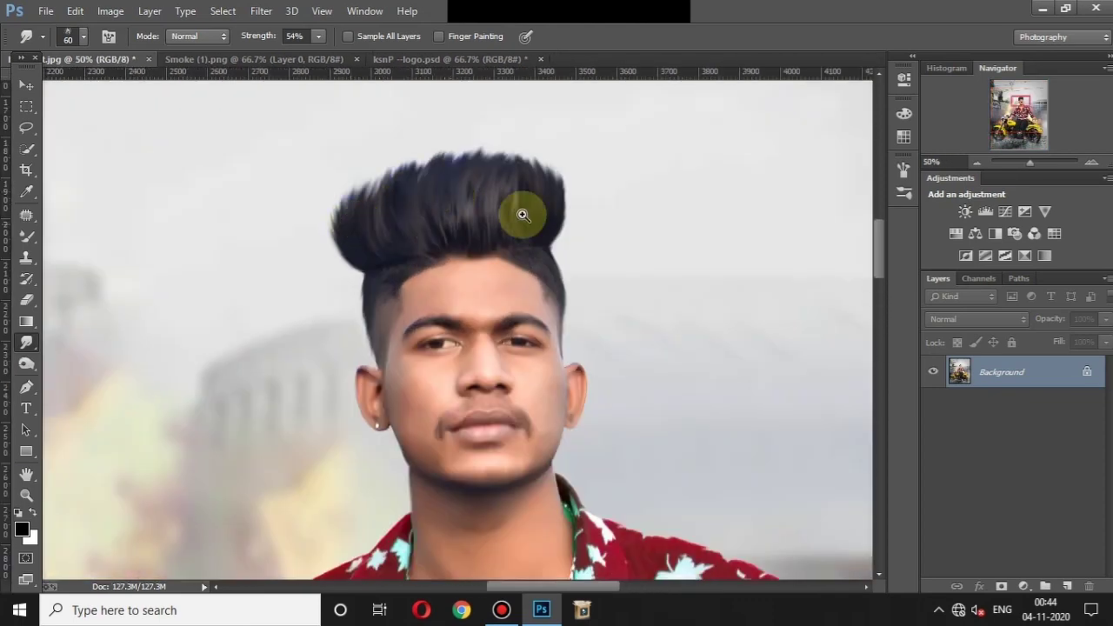
{"action": "scroll", "coordinate": [557, 208], "scroll_direction": "up", "scroll_amount": 1}
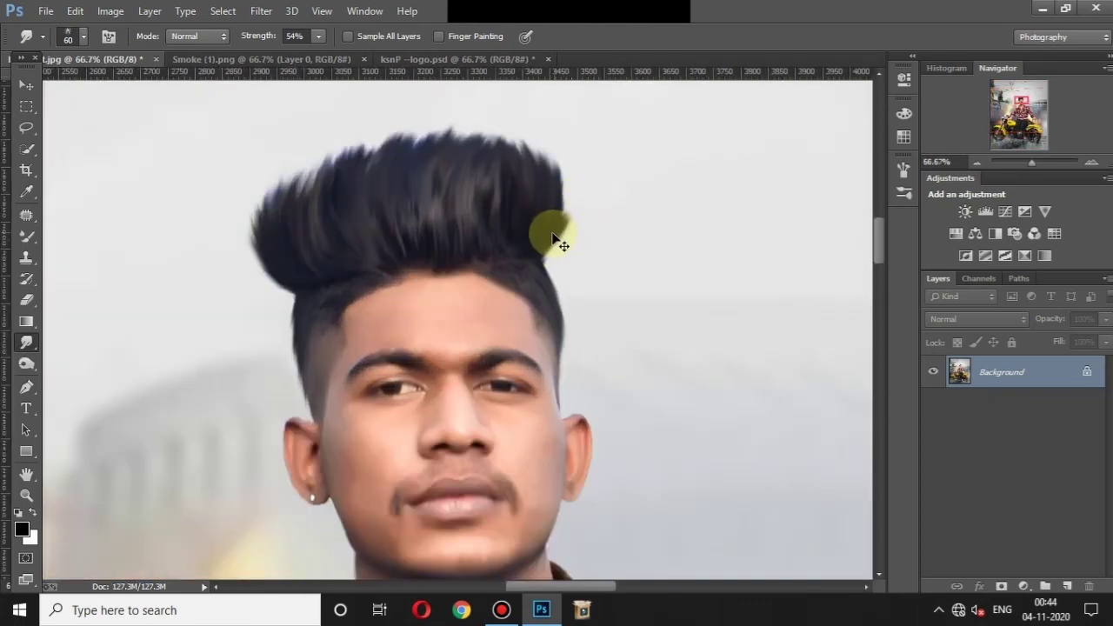
{"action": "left_click_drag", "start_coordinate": [541, 233], "coordinate": [569, 178]}
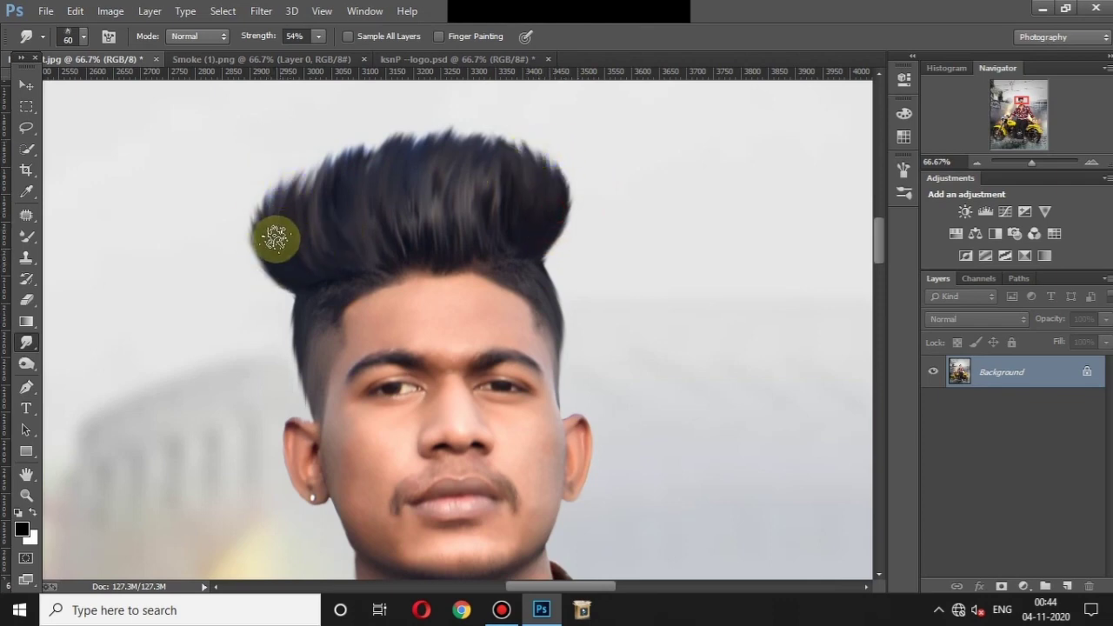
{"action": "left_click_drag", "start_coordinate": [273, 236], "coordinate": [318, 125]}
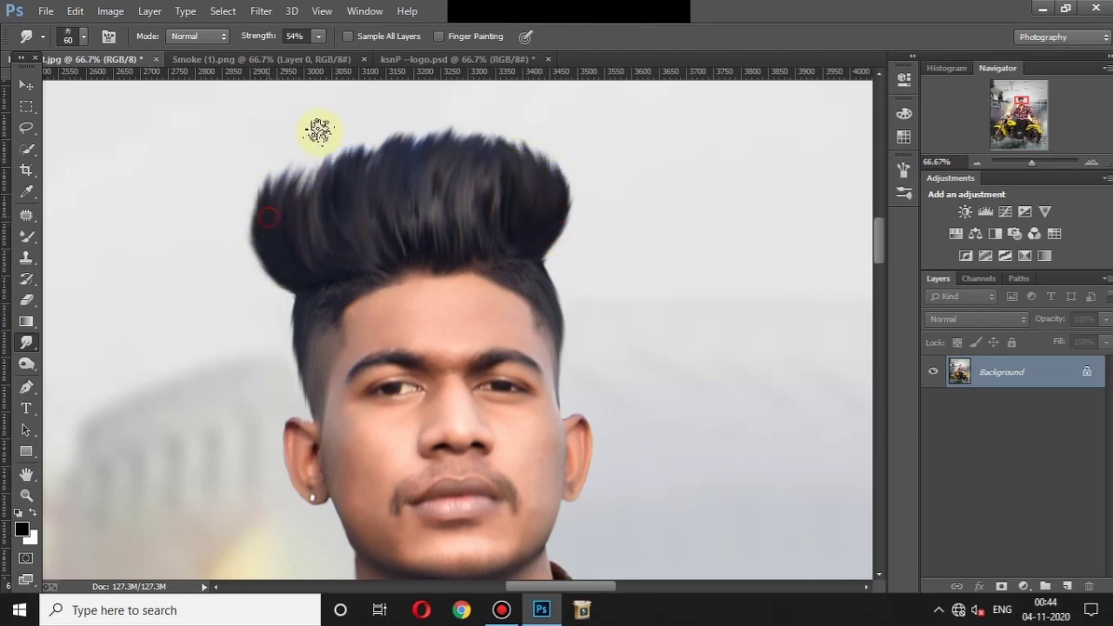
{"action": "right_click", "coordinate": [35, 351]}
Lighten streaks on the left side of the hair with the Dodge tool, then zoom out
{"action": "right_click", "coordinate": [26, 363]}
{"action": "left_click", "coordinate": [87, 360]}
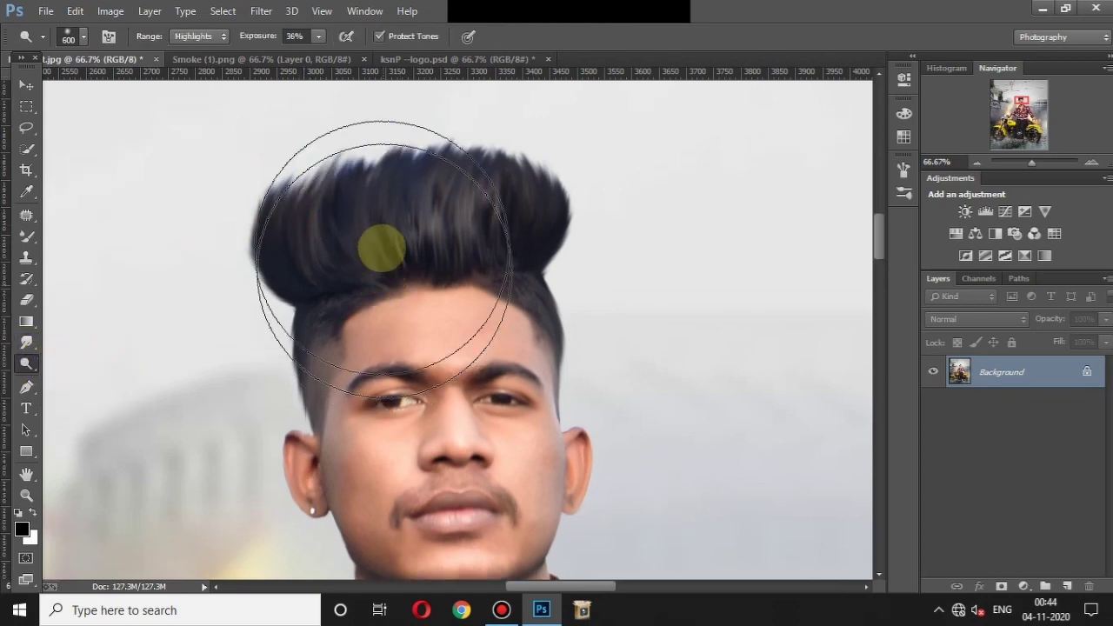
{"action": "scroll", "coordinate": [380, 247], "scroll_direction": "up", "scroll_amount": 1}
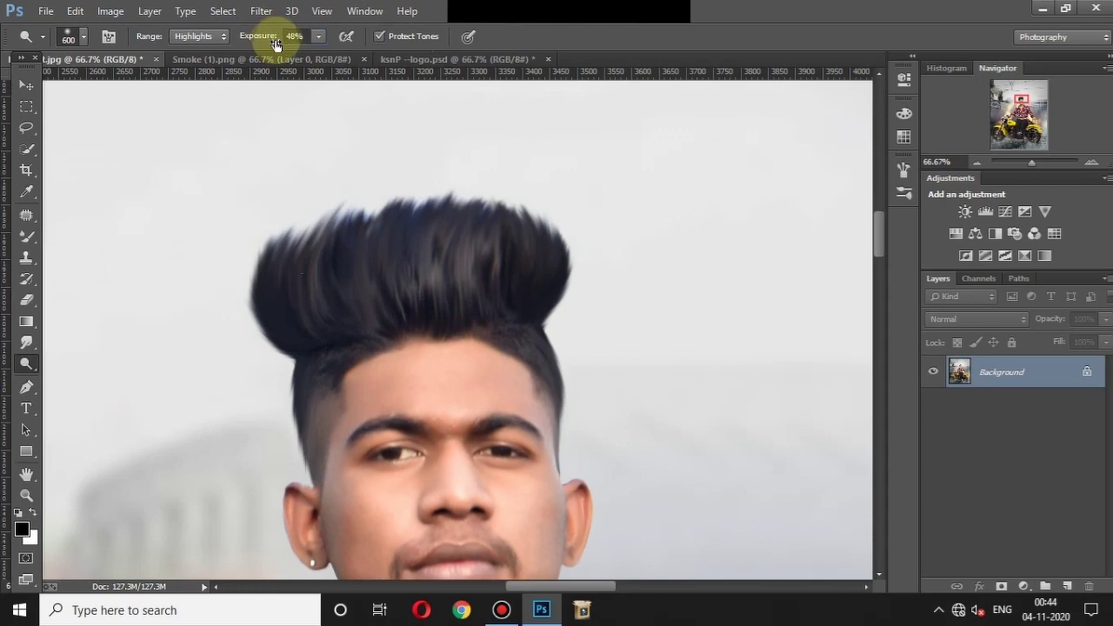
{"action": "key", "text": "bracketleft"}
{"action": "key", "text": "bracketleft"}
{"action": "key", "text": "bracketleft"}
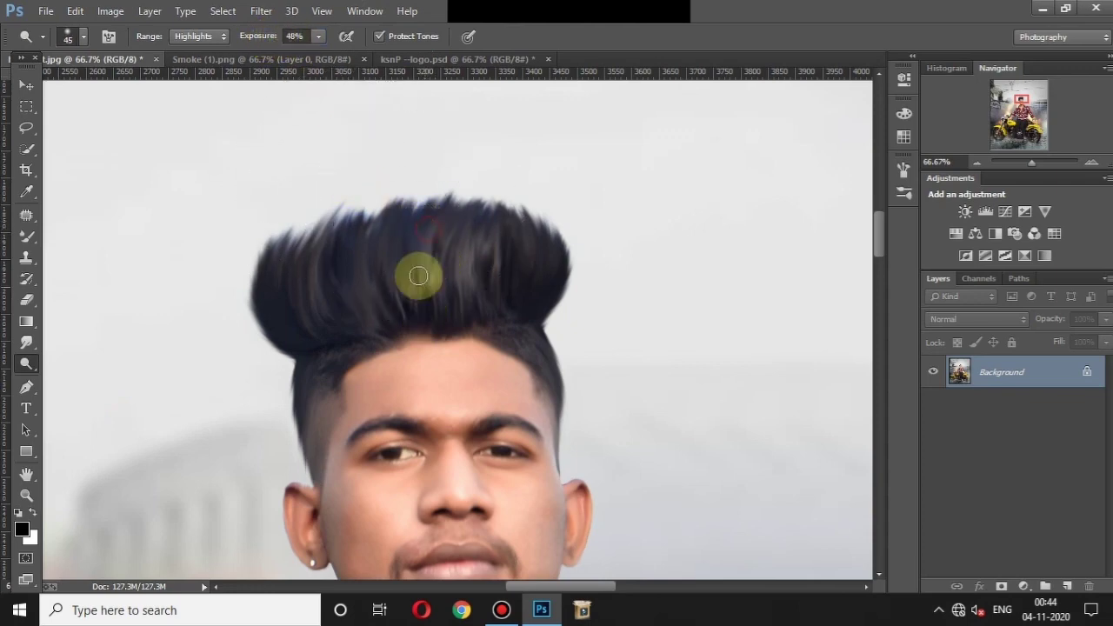
{"action": "key", "text": "bracketright"}
{"action": "key", "text": "bracketright"}
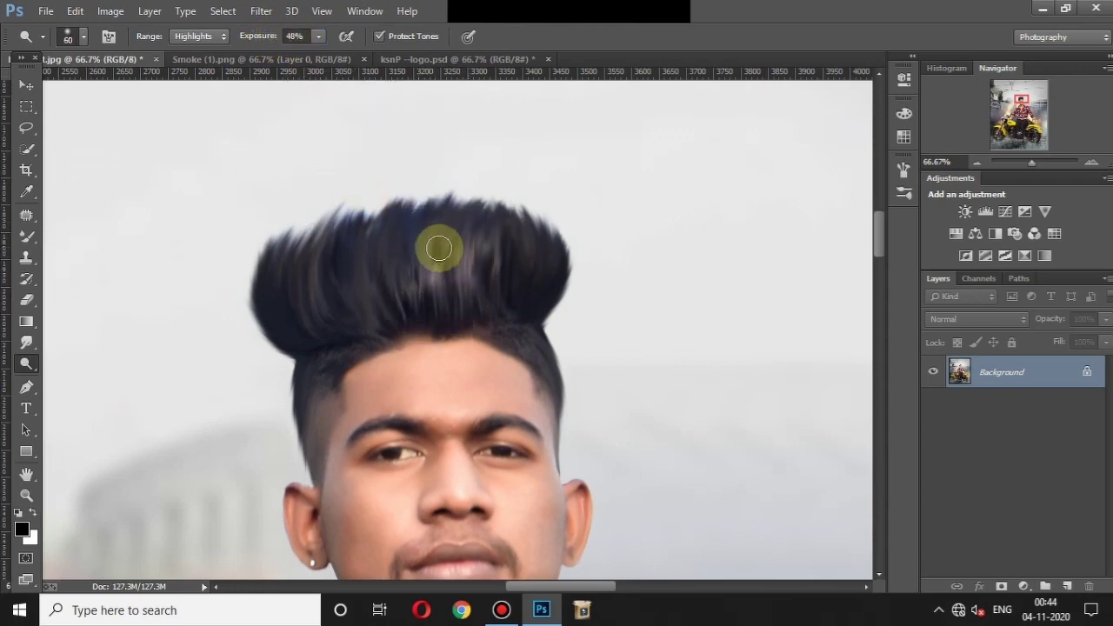
{"action": "key", "text": "bracketright"}
{"action": "left_click_drag", "start_coordinate": [385, 248], "coordinate": [313, 339]}
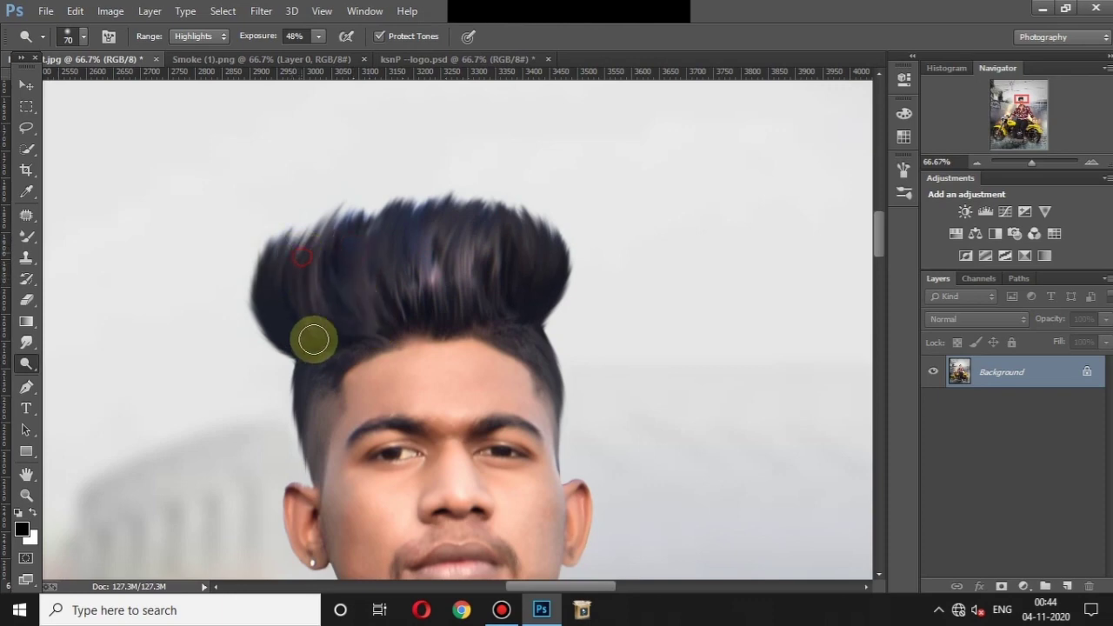
{"action": "key", "text": "bracketleft"}
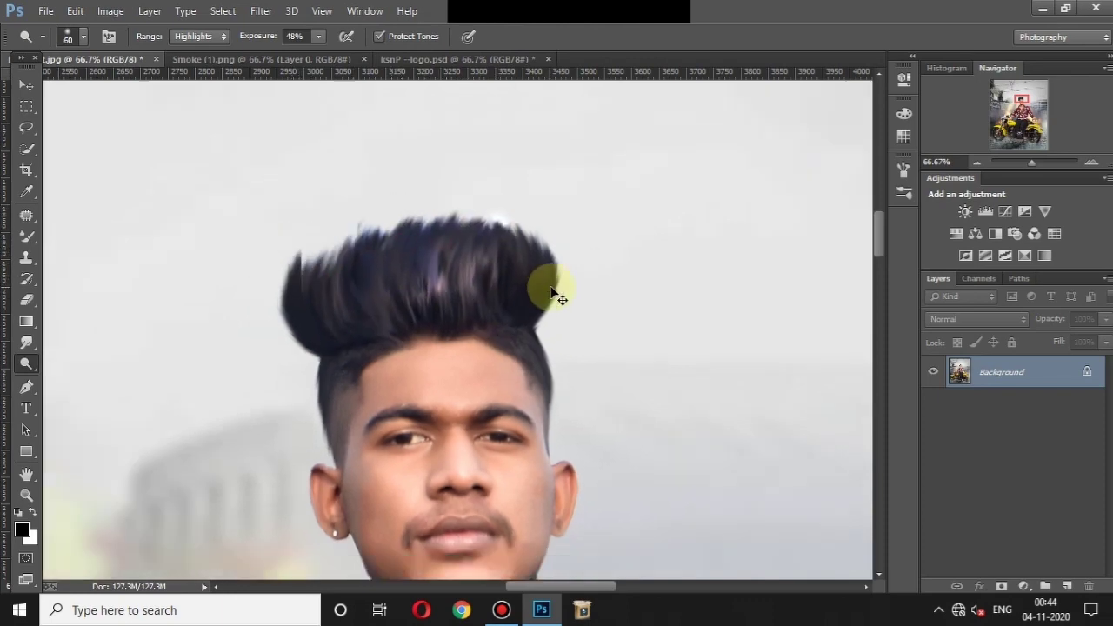
{"action": "key", "text": "ctrl+minus"}
{"action": "key", "text": "ctrl+minus"}
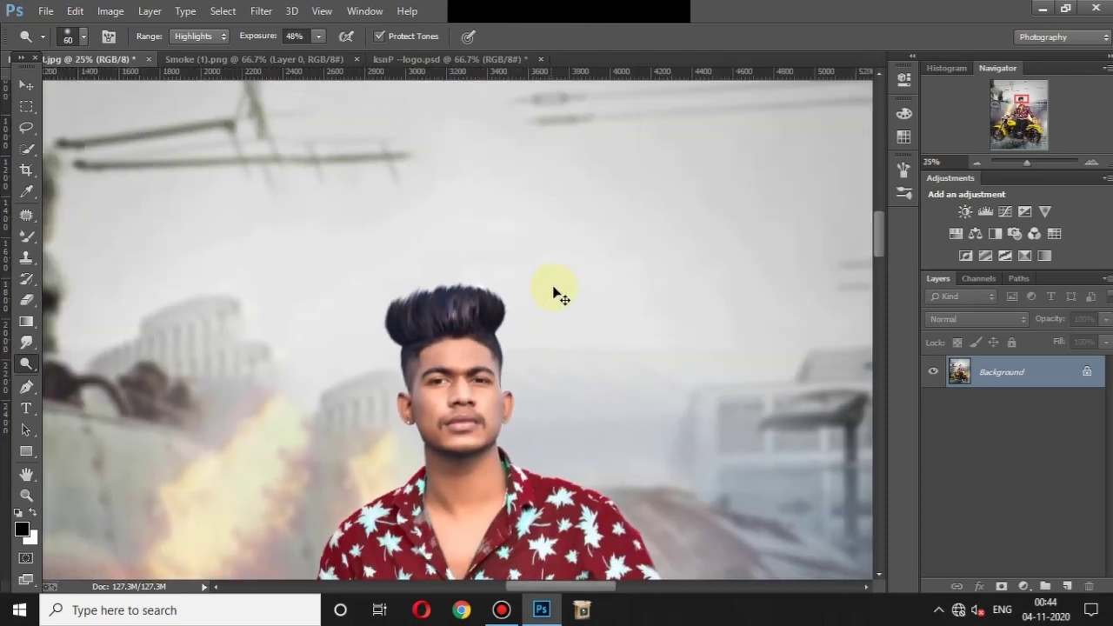
{"action": "key", "text": "ctrl+minus"}
{"action": "key", "text": "ctrl+minus"}
{"action": "key", "text": "ctrl+minus"}
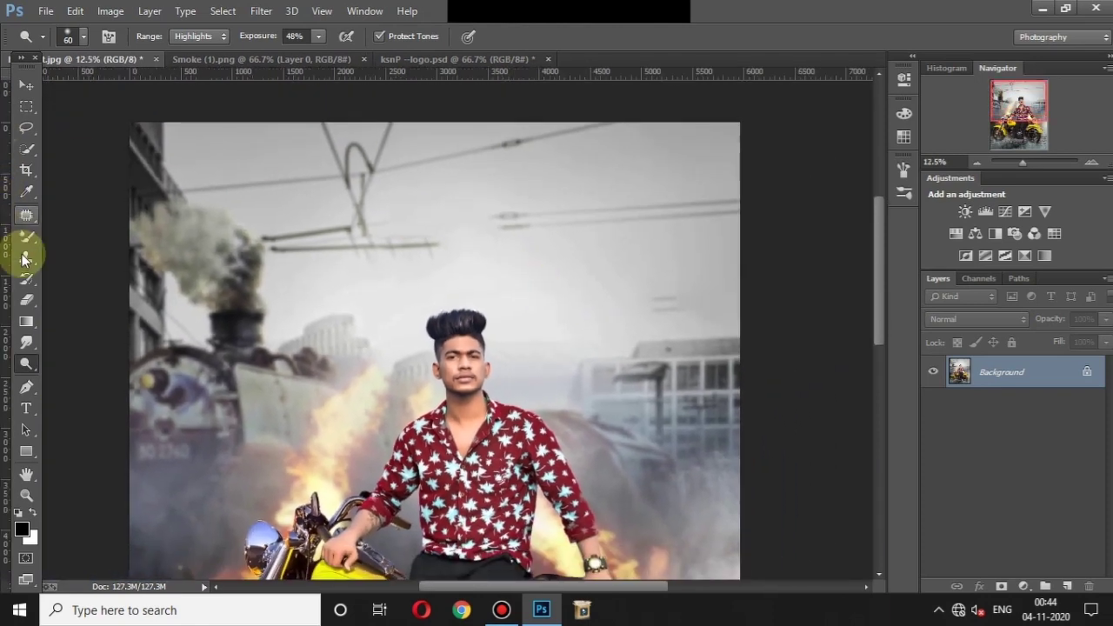
Return to the Smudge tool and push more hair strands upward
{"action": "right_click", "coordinate": [26, 342]}
{"action": "left_click", "coordinate": [70, 374]}
{"action": "scroll", "coordinate": [471, 372], "scroll_direction": "up", "scroll_amount": 2}
{"action": "scroll", "coordinate": [452, 348], "scroll_direction": "up", "scroll_amount": 2}
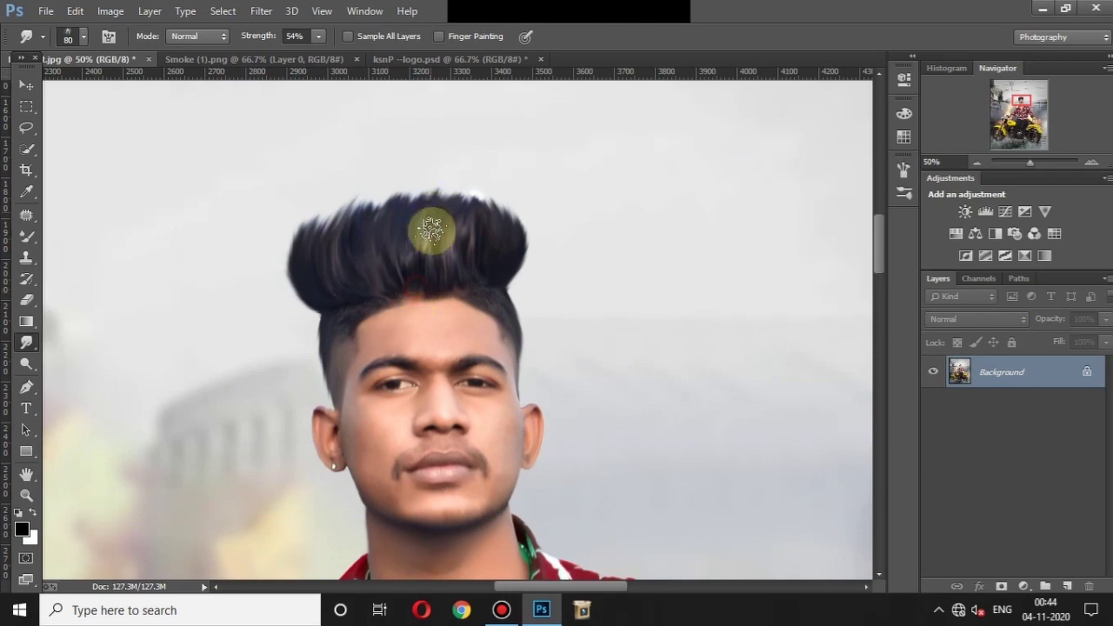
{"action": "mouse_move", "coordinate": [407, 259]}
{"action": "left_mouse_down"}
{"action": "mouse_move", "coordinate": [438, 189]}
{"action": "mouse_move", "coordinate": [451, 250]}
{"action": "left_mouse_up"}
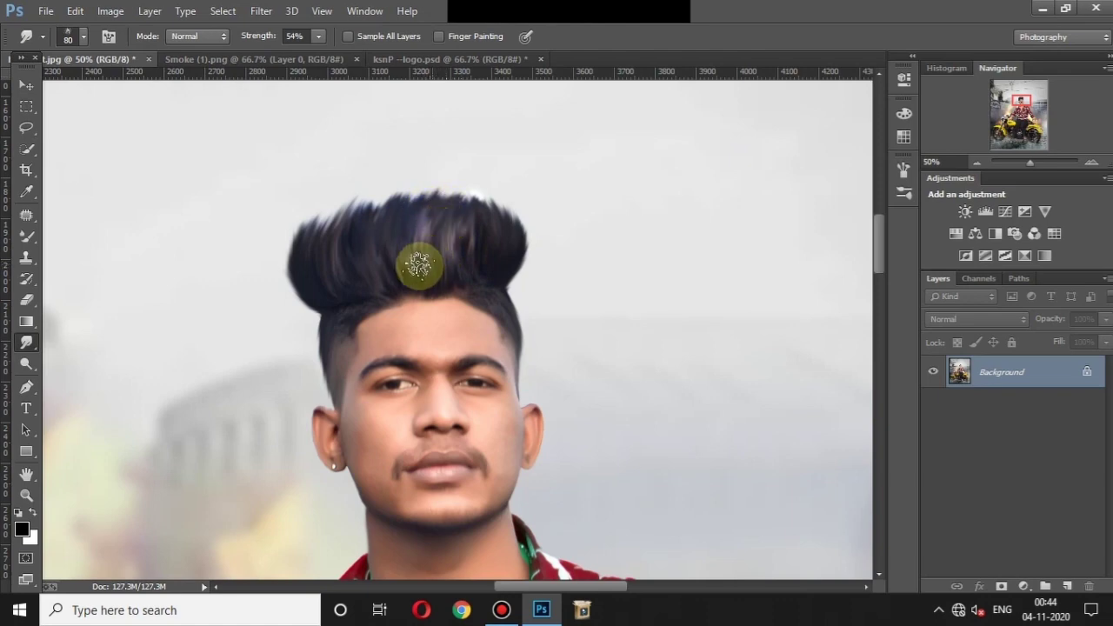
{"action": "mouse_move", "coordinate": [415, 271]}
{"action": "left_mouse_down"}
{"action": "mouse_move", "coordinate": [414, 235]}
{"action": "mouse_move", "coordinate": [447, 201]}
{"action": "mouse_move", "coordinate": [409, 235]}
{"action": "mouse_move", "coordinate": [418, 217]}
{"action": "mouse_move", "coordinate": [505, 233]}
{"action": "left_mouse_up"}
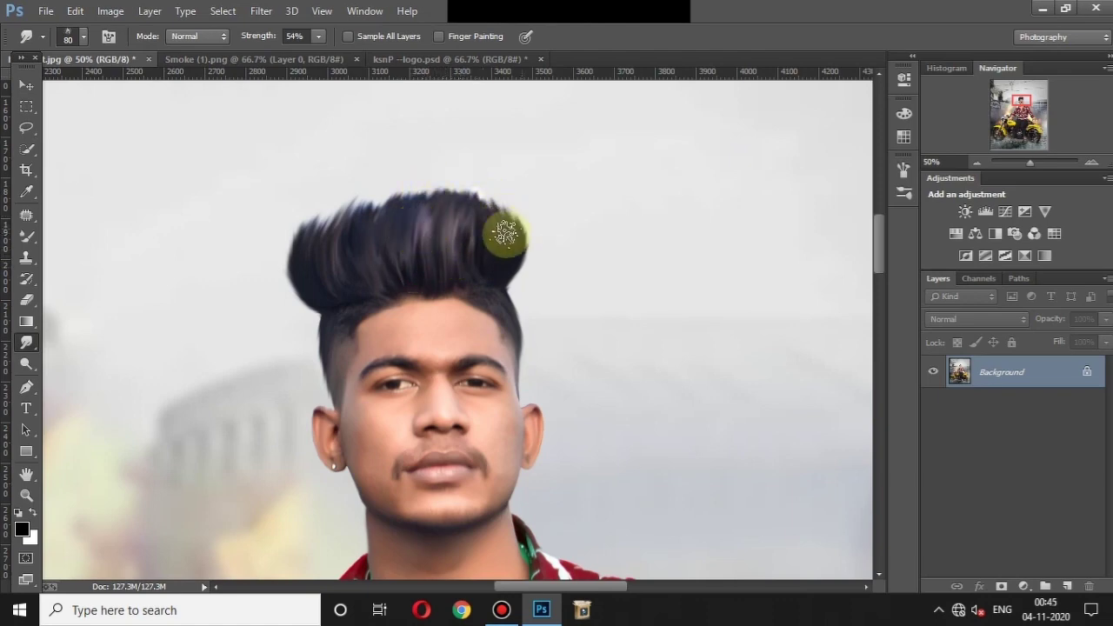
Zoom back out over the whole scene with the Move tool selected
{"action": "scroll", "coordinate": [490, 215], "scroll_direction": "down", "scroll_amount": 1}
{"action": "scroll", "coordinate": [489, 215], "scroll_direction": "down", "scroll_amount": 1}
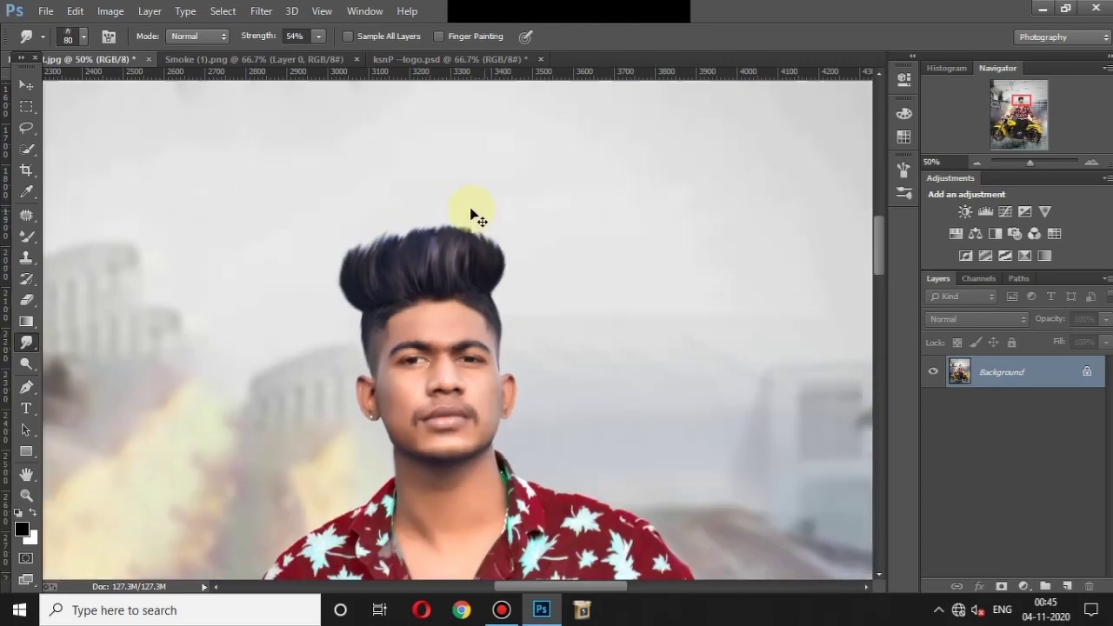
{"action": "scroll", "coordinate": [473, 218], "scroll_direction": "down", "scroll_amount": 1}
{"action": "scroll", "coordinate": [521, 287], "scroll_direction": "down", "scroll_amount": 1}
{"action": "scroll", "coordinate": [539, 339], "scroll_direction": "down", "scroll_amount": 1}
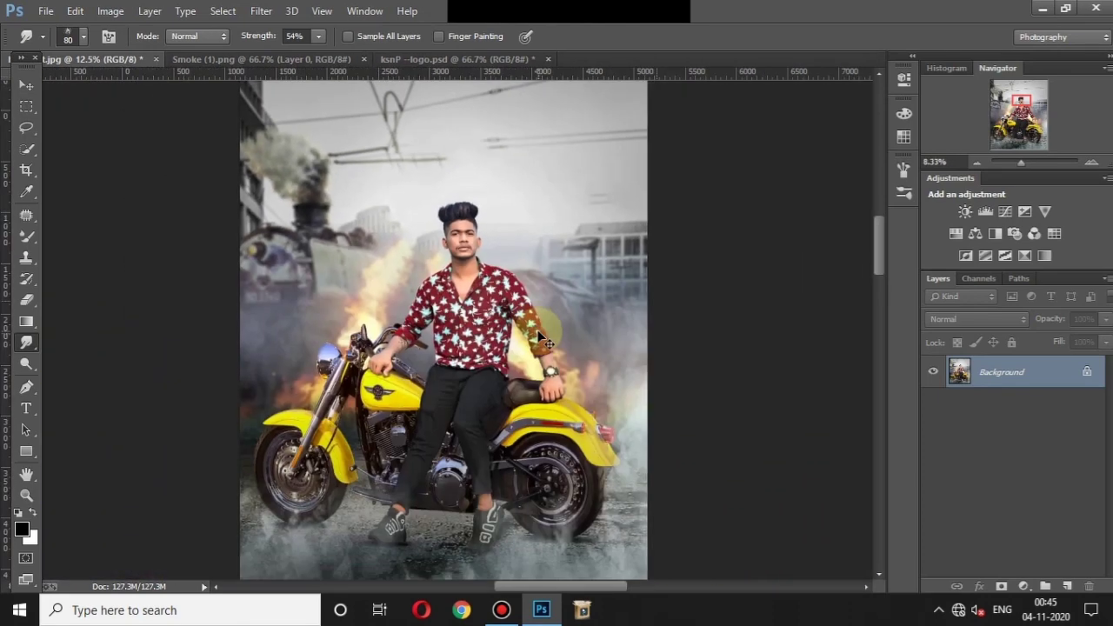
{"action": "left_click", "coordinate": [26, 85]}
{"action": "scroll", "coordinate": [322, 167], "scroll_direction": "down", "scroll_amount": 2}
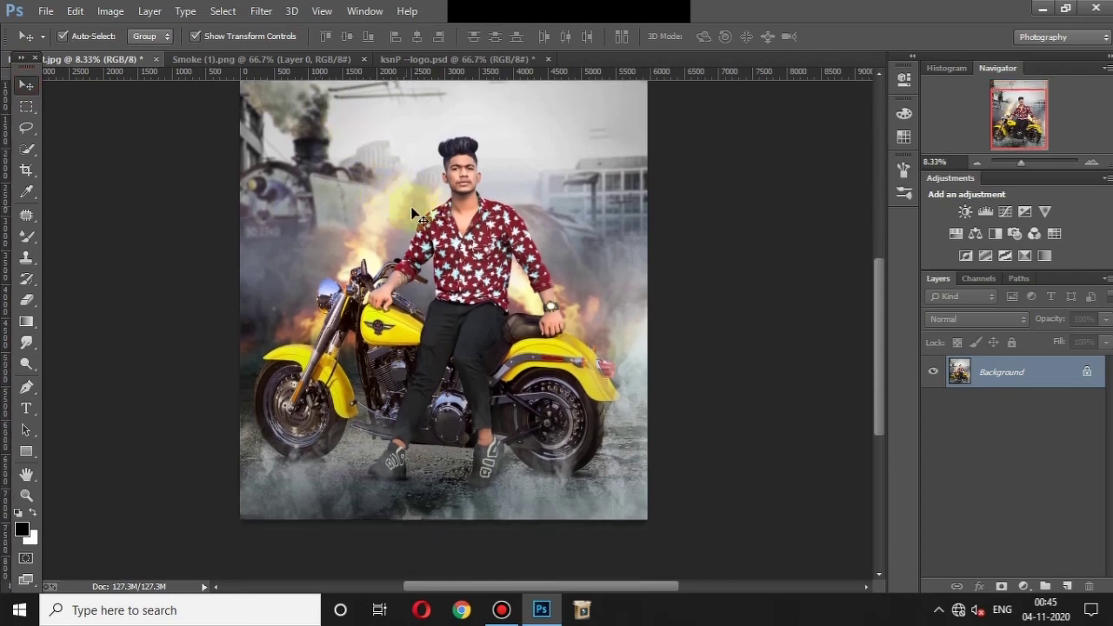
{"action": "scroll", "coordinate": [431, 208], "scroll_direction": "up", "scroll_amount": 1}
{"action": "scroll", "coordinate": [487, 218], "scroll_direction": "up", "scroll_amount": 1}
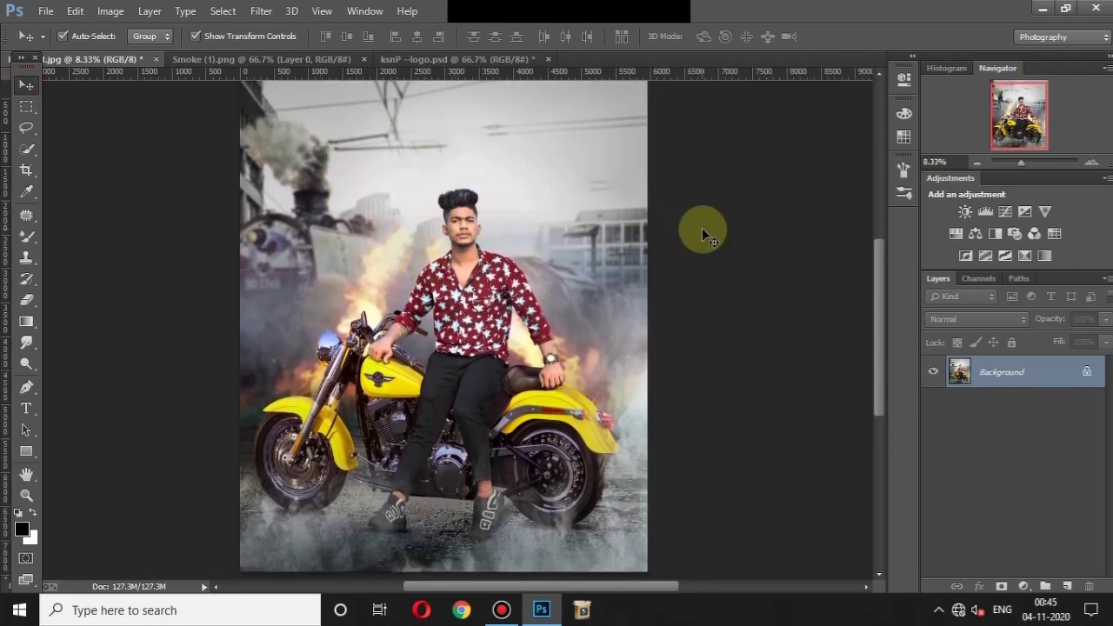
{"action": "scroll", "coordinate": [701, 227], "scroll_direction": "down", "scroll_amount": 1}
{"action": "scroll", "coordinate": [539, 354], "scroll_direction": "up", "scroll_amount": 1}
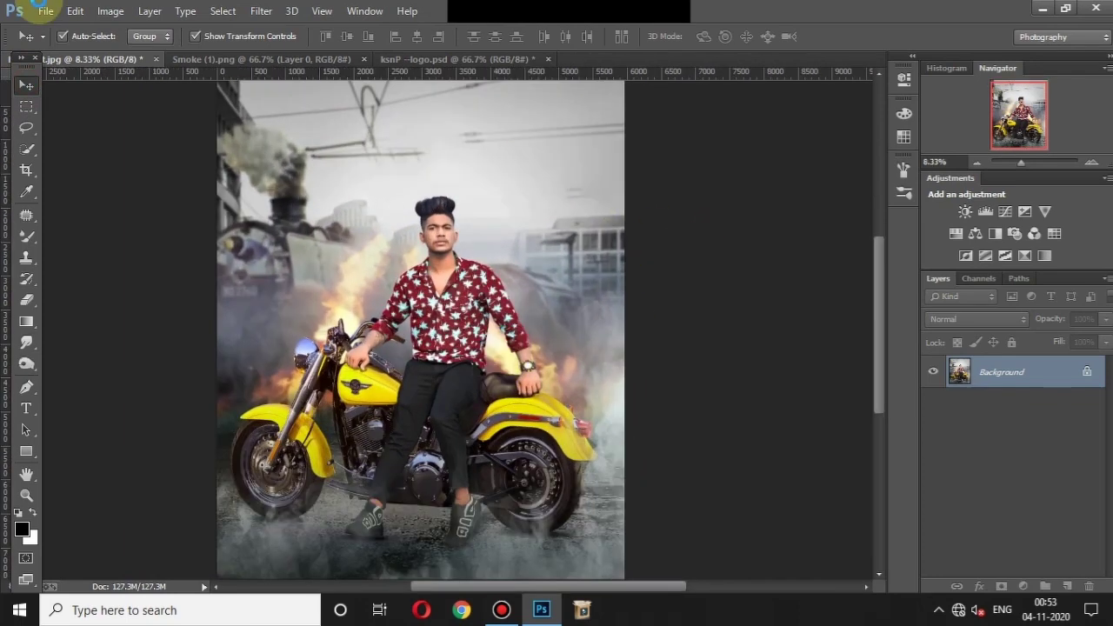
{"action": "left_click", "coordinate": [110, 12]}
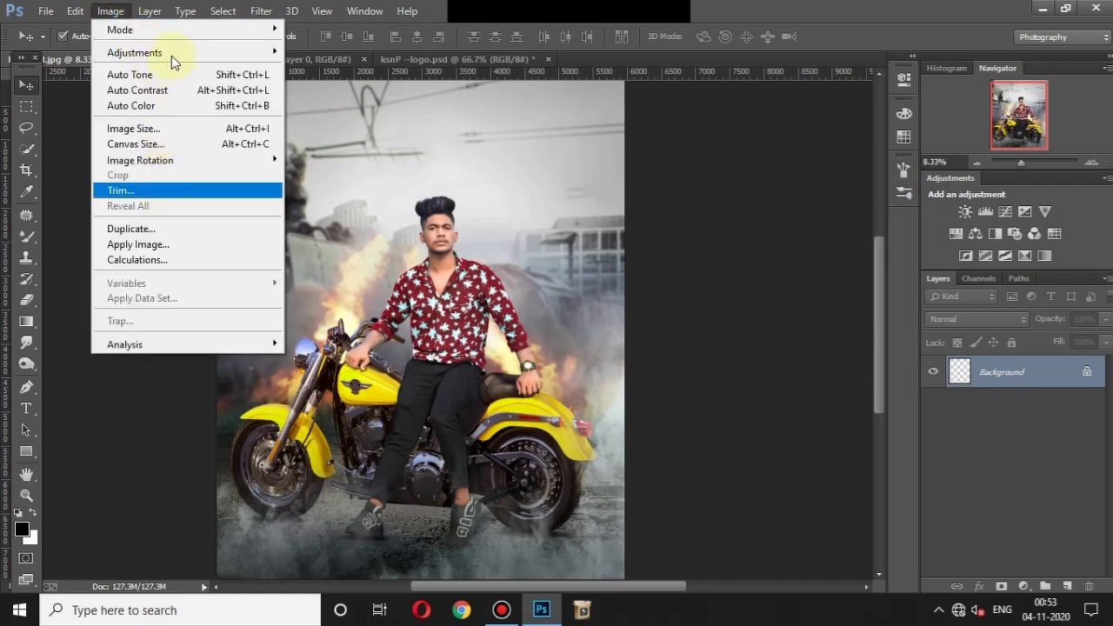
{"action": "mouse_move", "coordinate": [134, 52]}
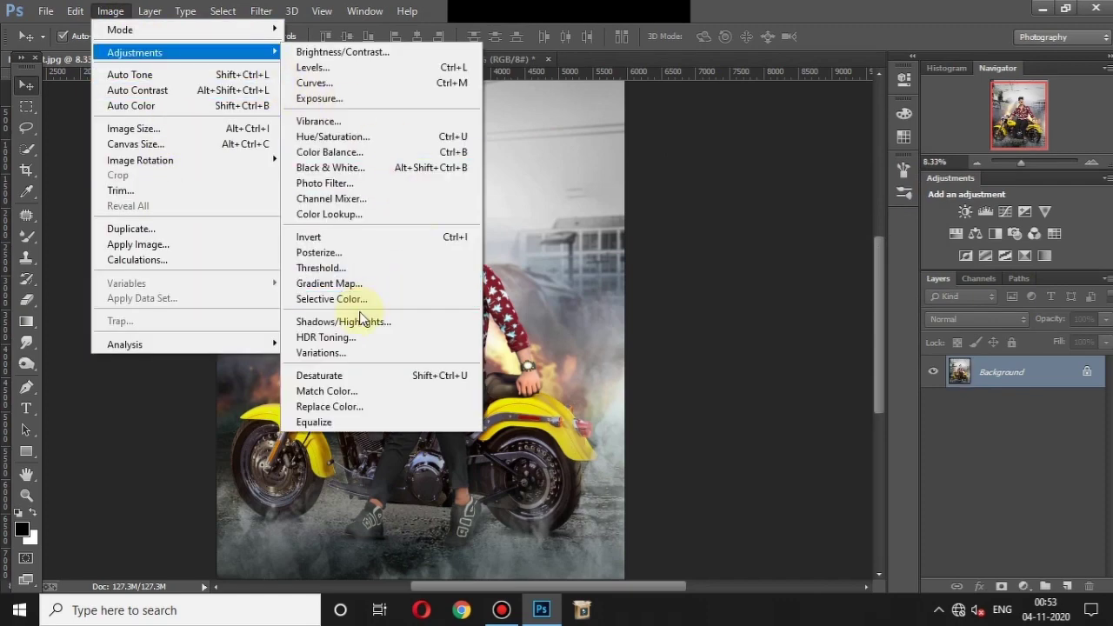
Apply Shadows/Highlights with the shadows amount lowered to 14%
{"action": "left_click", "coordinate": [362, 321]}
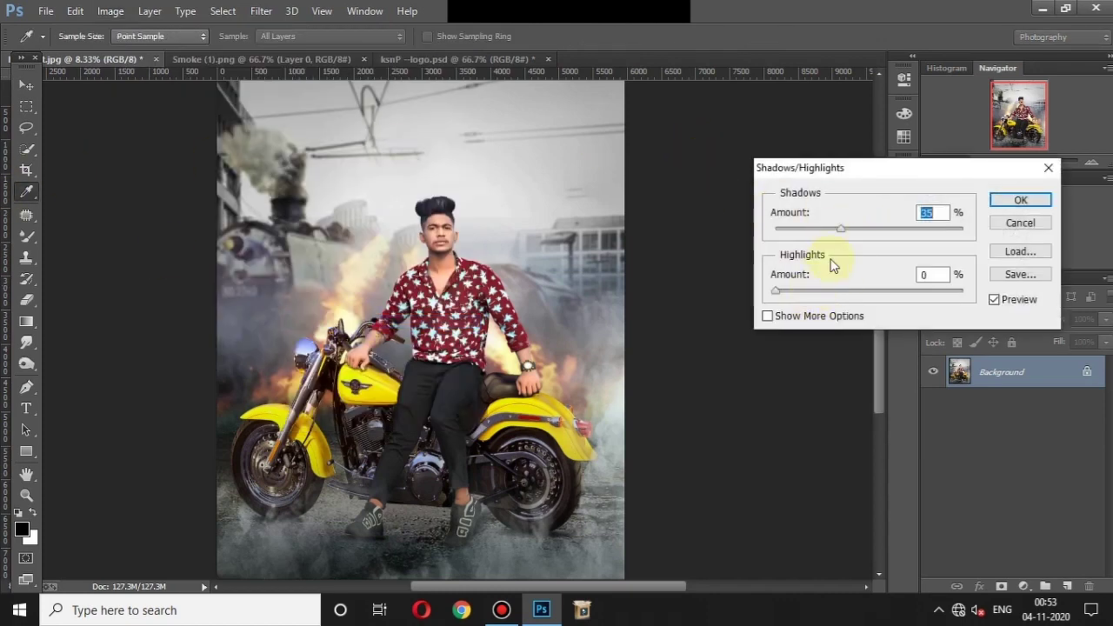
{"action": "left_click_drag", "start_coordinate": [840, 227], "coordinate": [801, 228]}
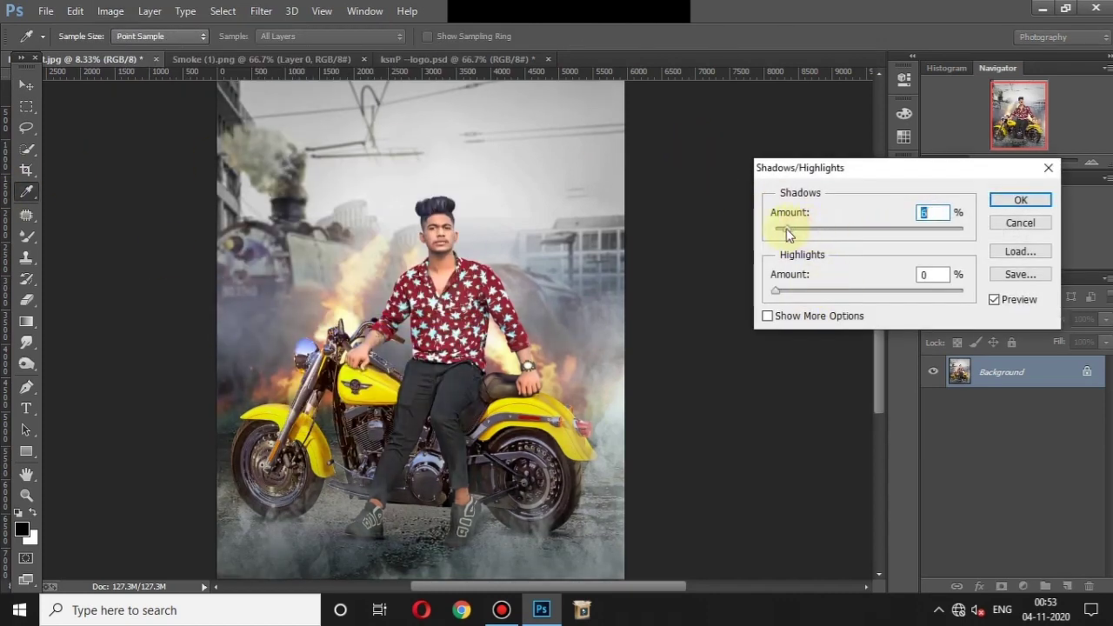
{"action": "left_click", "coordinate": [1021, 201]}
{"action": "key", "text": "v"}
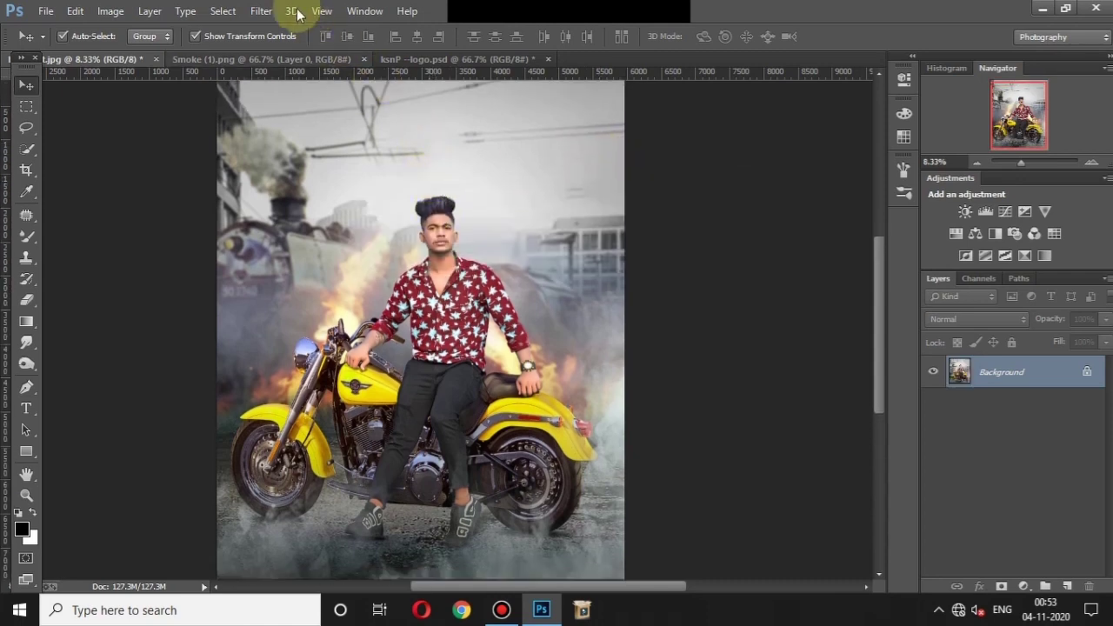
Zoom in three steps on the man's face, then launch the Camera Raw Filter
{"action": "left_click", "coordinate": [261, 10]}
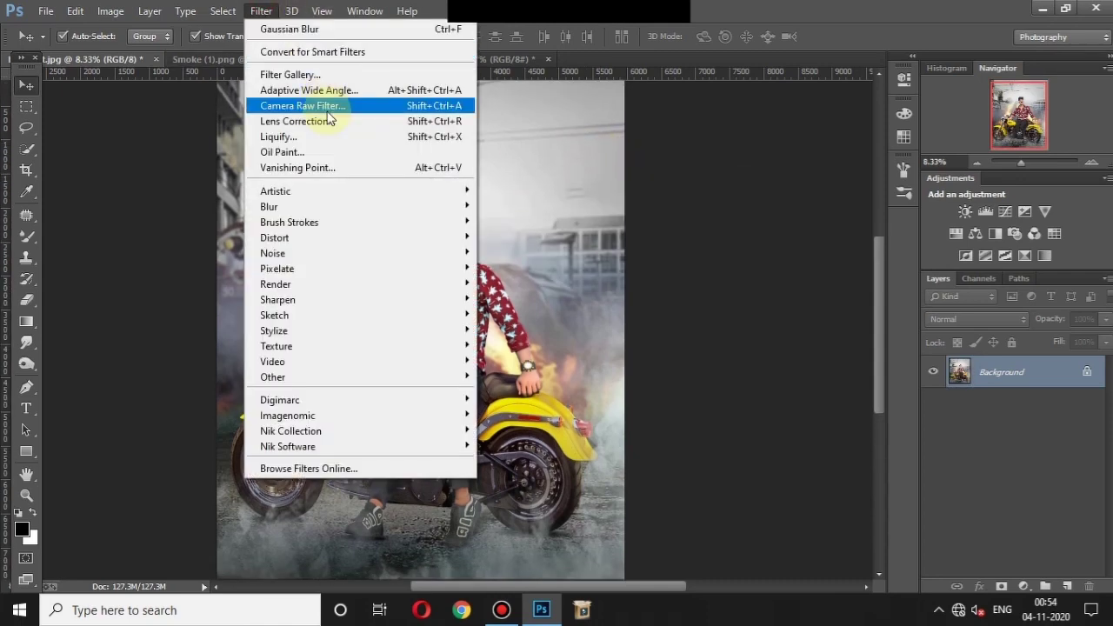
{"action": "left_click", "coordinate": [719, 161]}
{"action": "left_click", "coordinate": [420, 233], "text": "ctrl"}
{"action": "left_click", "coordinate": [419, 233], "text": "ctrl"}
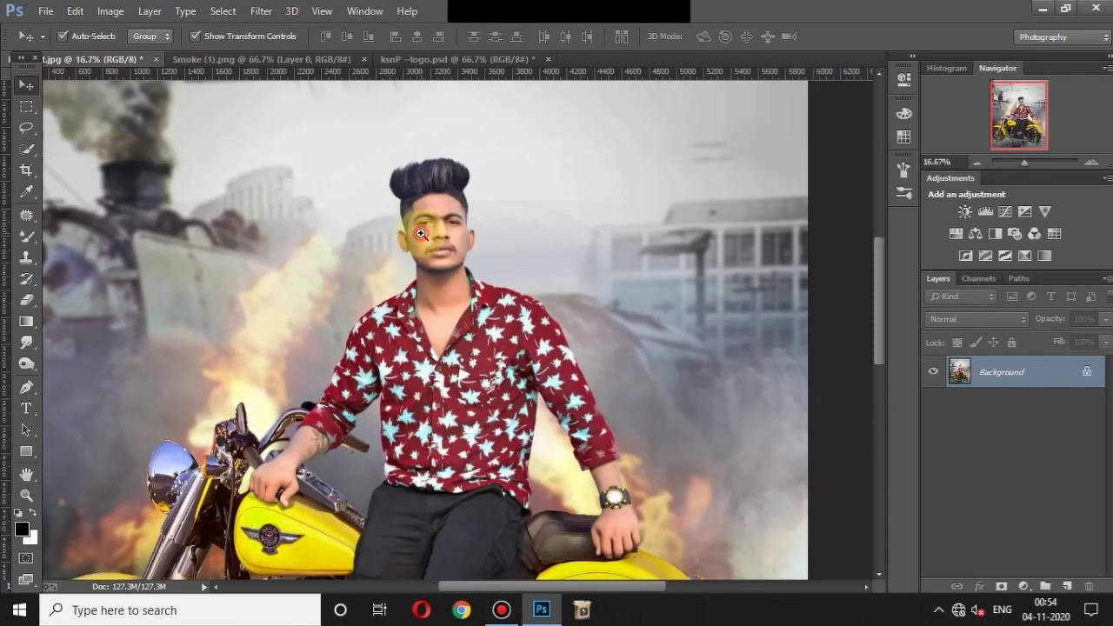
{"action": "left_click", "coordinate": [431, 217], "text": "ctrl"}
{"action": "left_click", "coordinate": [261, 11]}
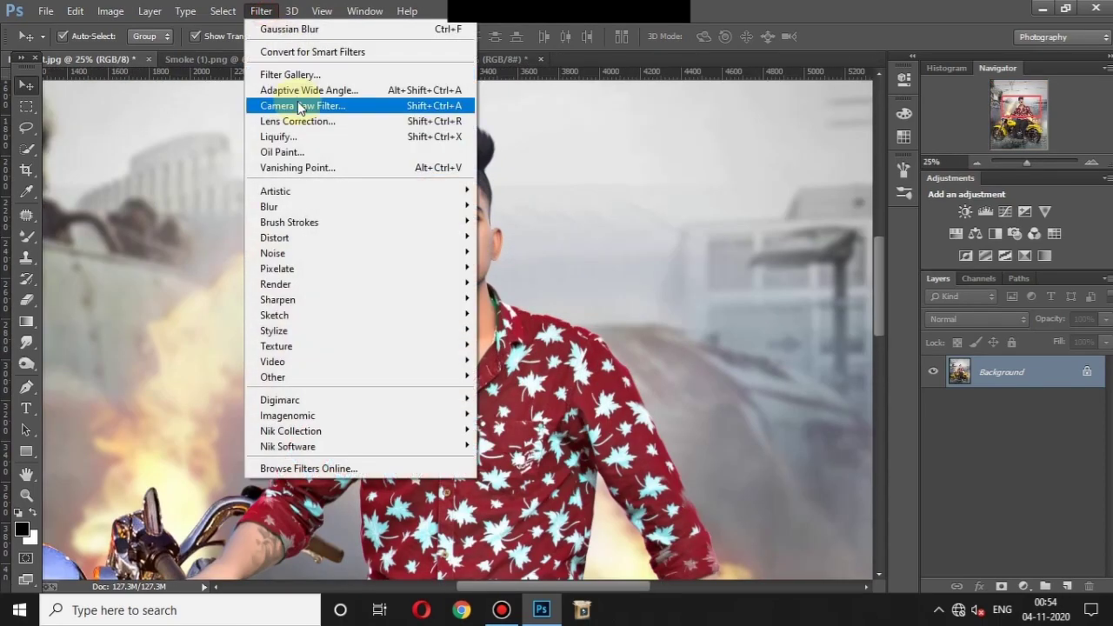
{"action": "left_click", "coordinate": [298, 104]}
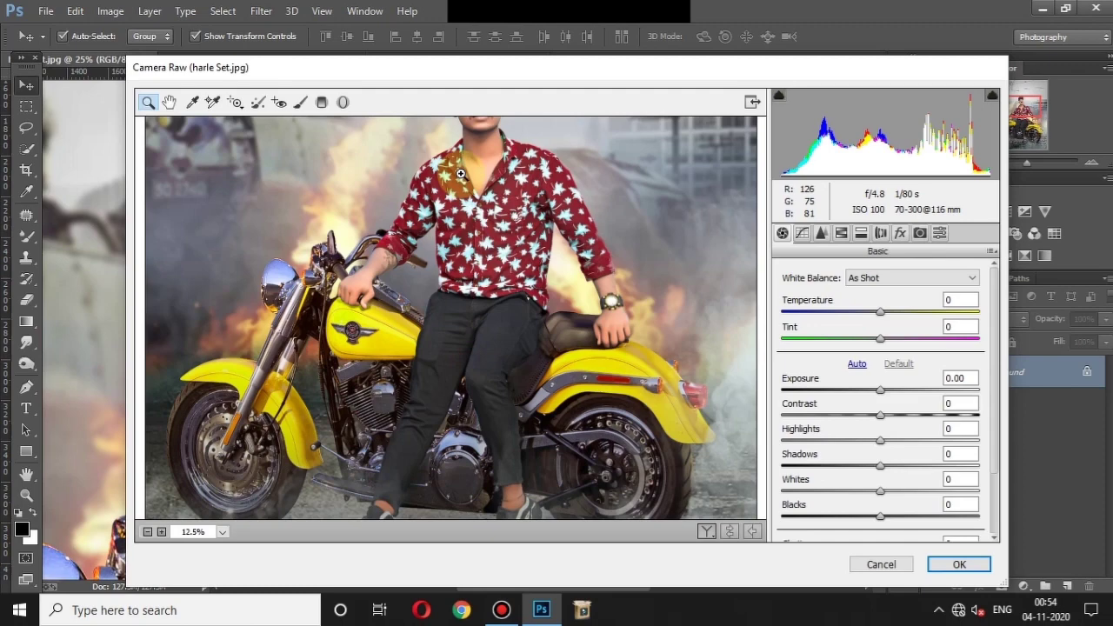
Set Camera Raw Highlights to +27, Shadows to +20 and Clarity to +25
{"action": "left_click", "coordinate": [460, 174]}
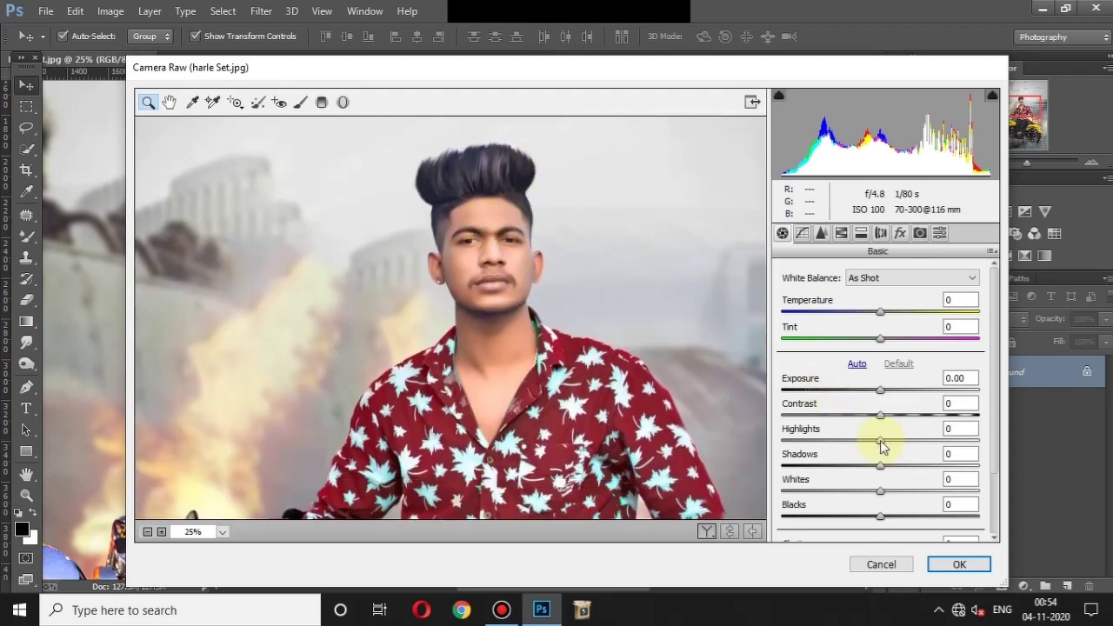
{"action": "left_click_drag", "start_coordinate": [881, 441], "coordinate": [907, 440]}
{"action": "key", "text": "ctrl+0"}
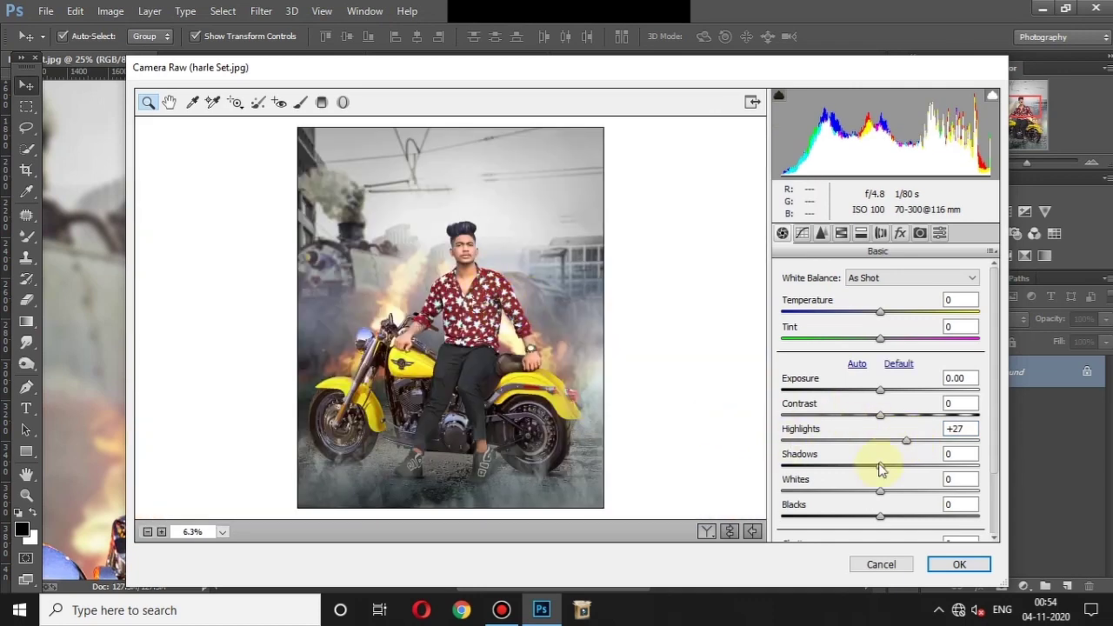
{"action": "mouse_move", "coordinate": [880, 466]}
{"action": "left_mouse_down"}
{"action": "mouse_move", "coordinate": [851, 473]}
{"action": "mouse_move", "coordinate": [901, 474]}
{"action": "left_mouse_up"}
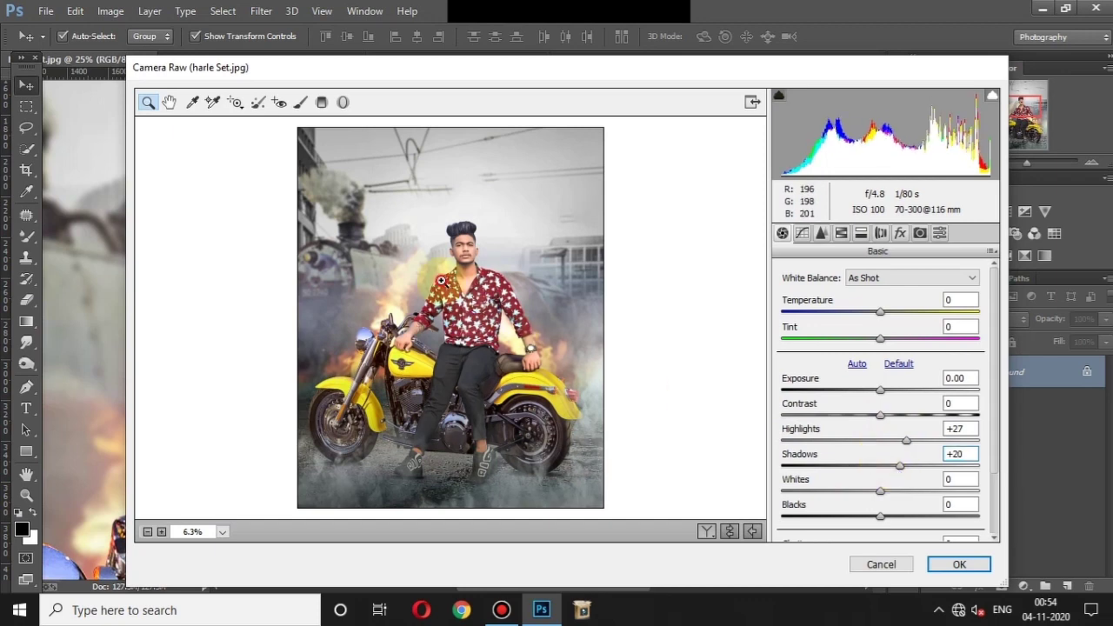
{"action": "left_click", "coordinate": [441, 280]}
{"action": "scroll", "coordinate": [887, 431], "scroll_direction": "down", "scroll_amount": 3}
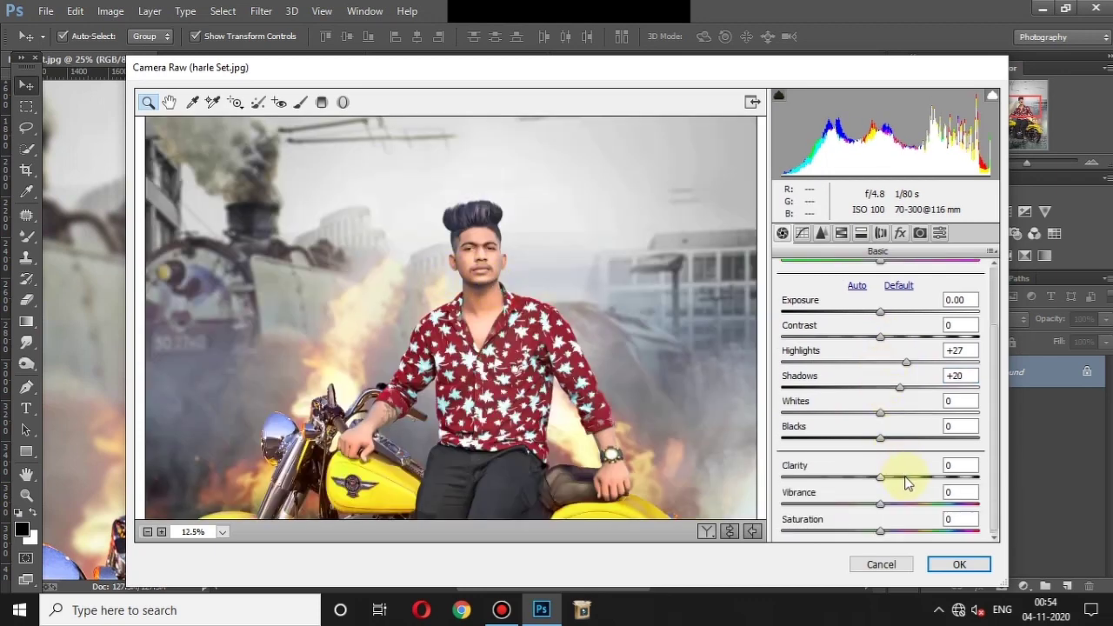
{"action": "left_click", "coordinate": [905, 478]}
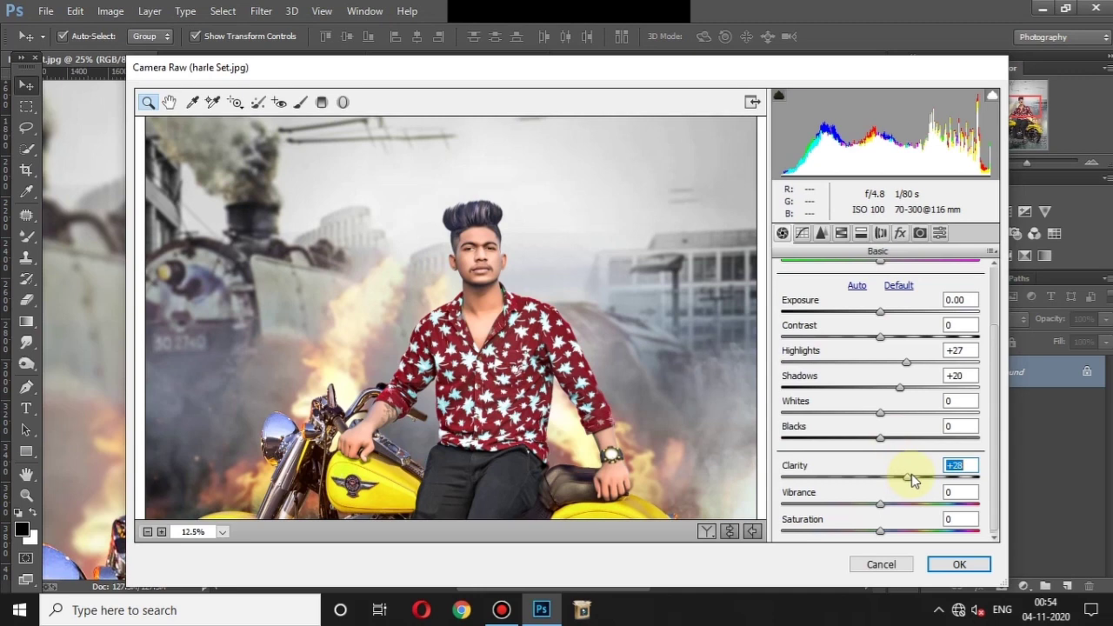
{"action": "left_click_drag", "start_coordinate": [910, 474], "coordinate": [905, 477]}
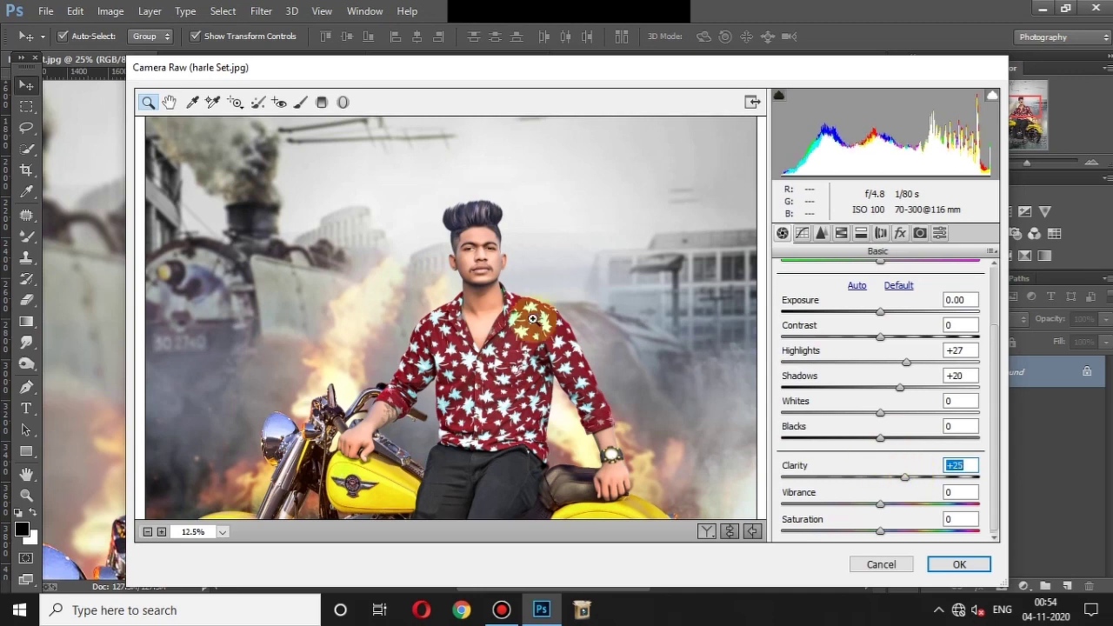
{"action": "left_click", "coordinate": [493, 295]}
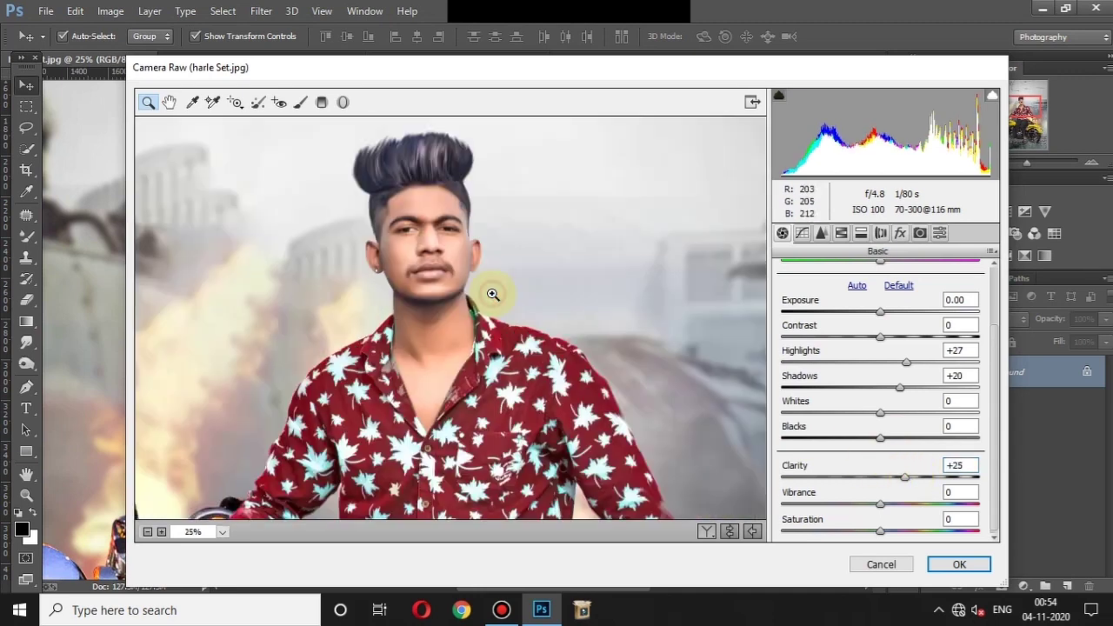
{"action": "left_click", "coordinate": [841, 233]}
Raise HSL luminance of Oranges to +4 and Reds to +21, then fit the preview
{"action": "left_click_drag", "start_coordinate": [881, 375], "coordinate": [895, 381]}
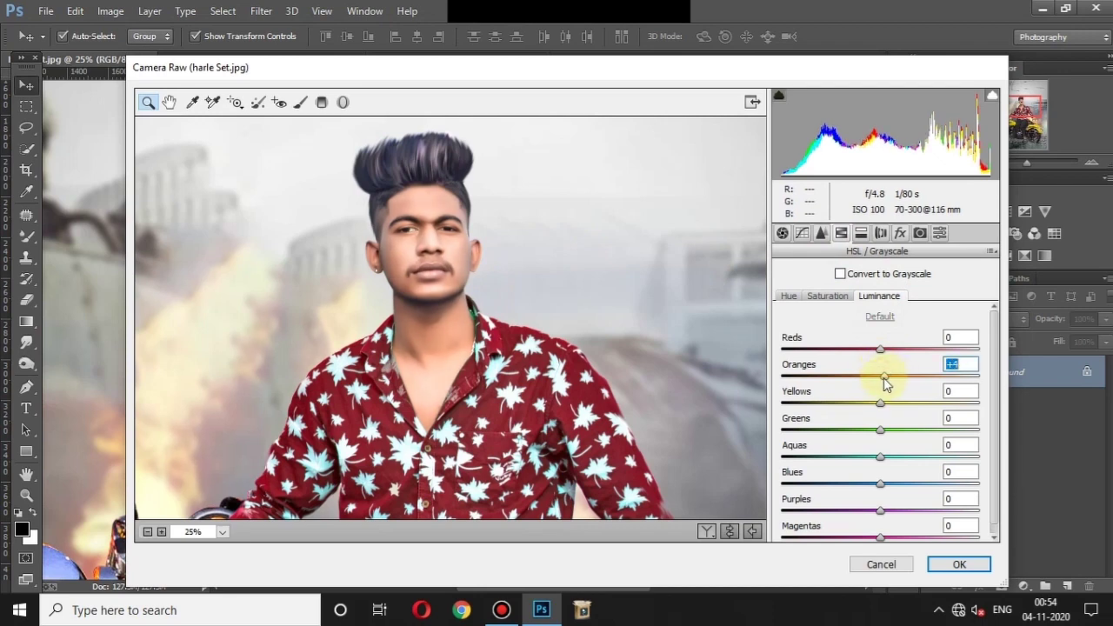
{"action": "mouse_move", "coordinate": [880, 349]}
{"action": "left_mouse_down"}
{"action": "mouse_move", "coordinate": [919, 353]}
{"action": "mouse_move", "coordinate": [844, 355]}
{"action": "mouse_move", "coordinate": [903, 356]}
{"action": "left_mouse_up"}
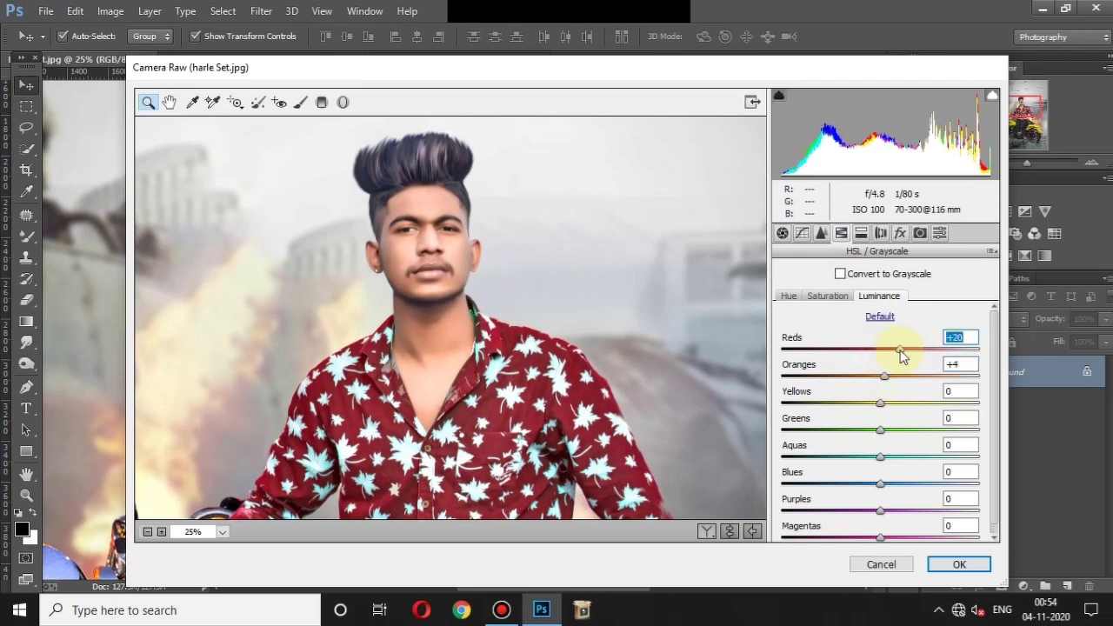
{"action": "left_click", "coordinate": [583, 245], "text": "alt"}
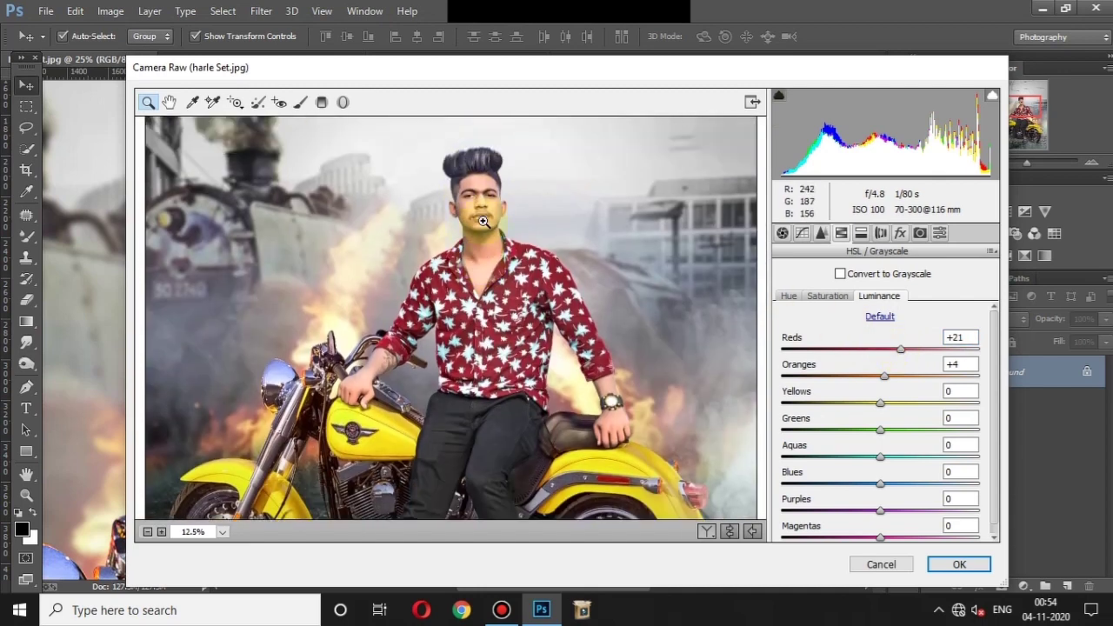
{"action": "left_click", "coordinate": [483, 222], "text": "alt"}
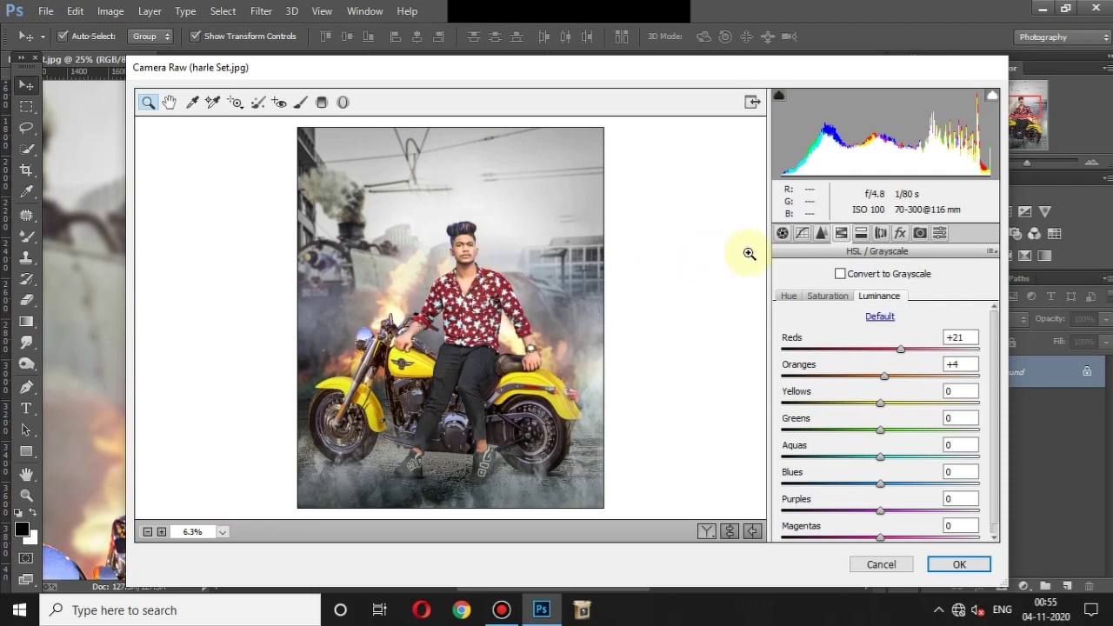
Raise Whites to +13 in the Basic panel, check the preview, and apply the grade
{"action": "left_click", "coordinate": [781, 232]}
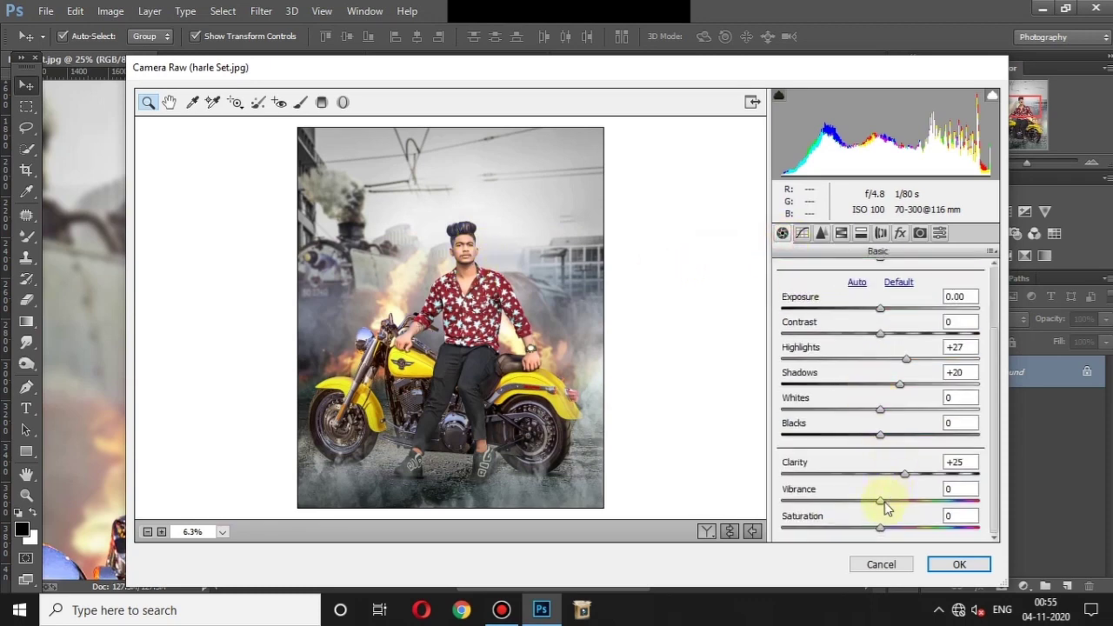
{"action": "left_click_drag", "start_coordinate": [880, 410], "coordinate": [896, 409]}
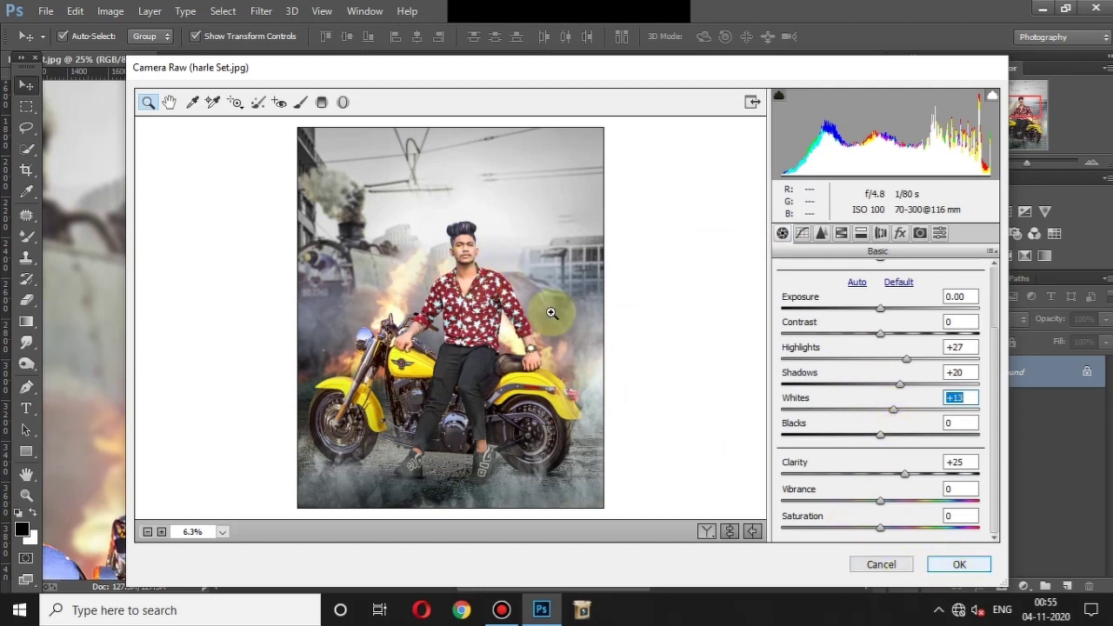
{"action": "left_click", "coordinate": [460, 266]}
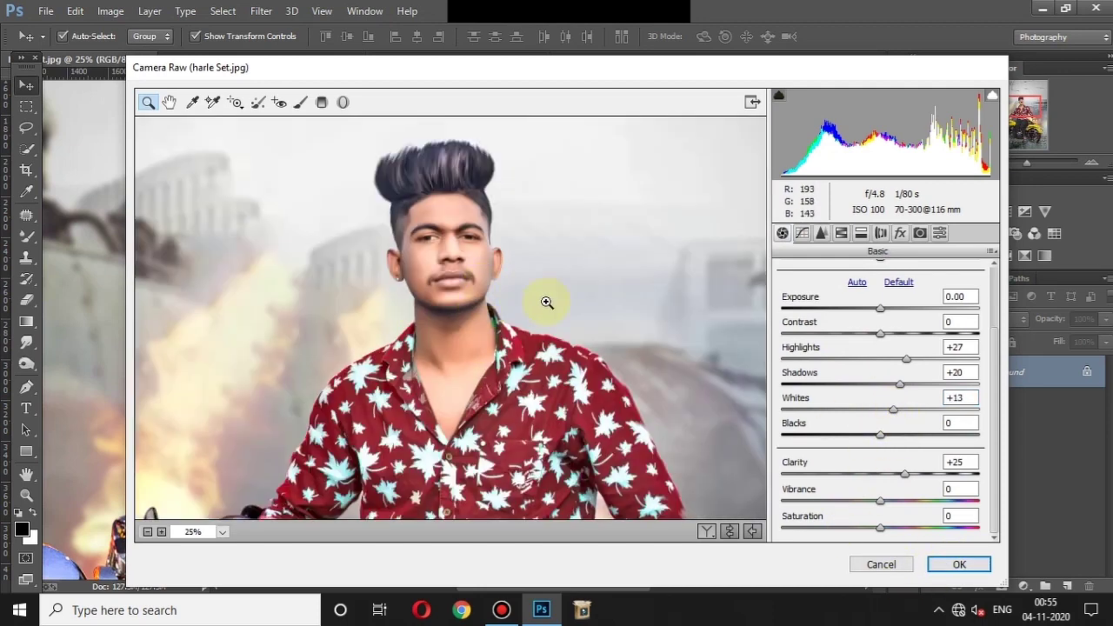
{"action": "key", "text": "ctrl+minus"}
{"action": "key", "text": "ctrl+minus"}
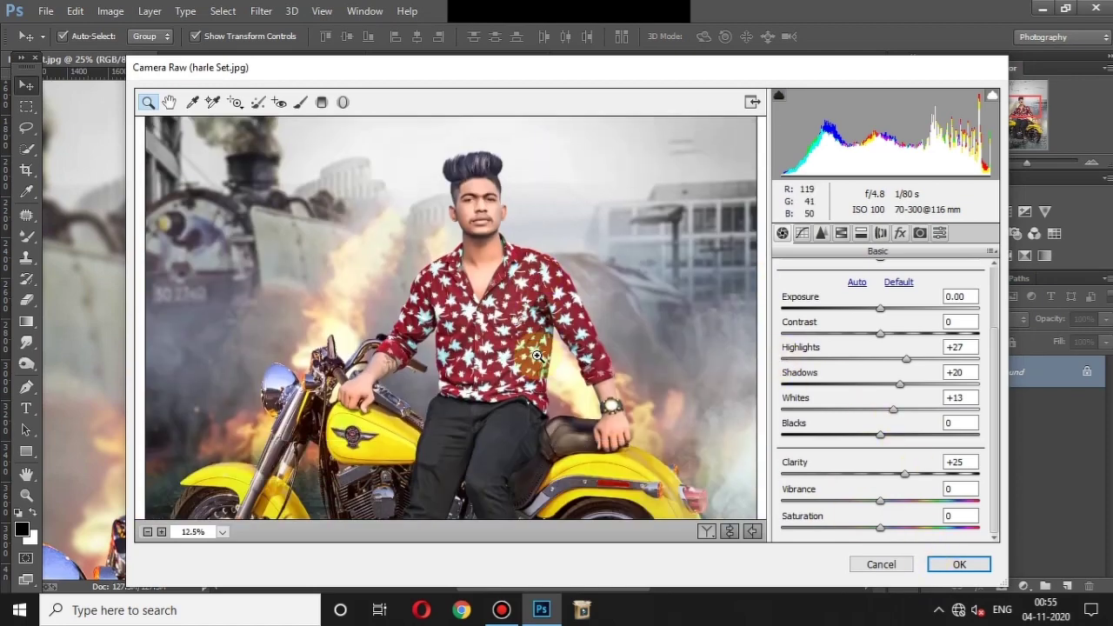
{"action": "left_click", "coordinate": [956, 565]}
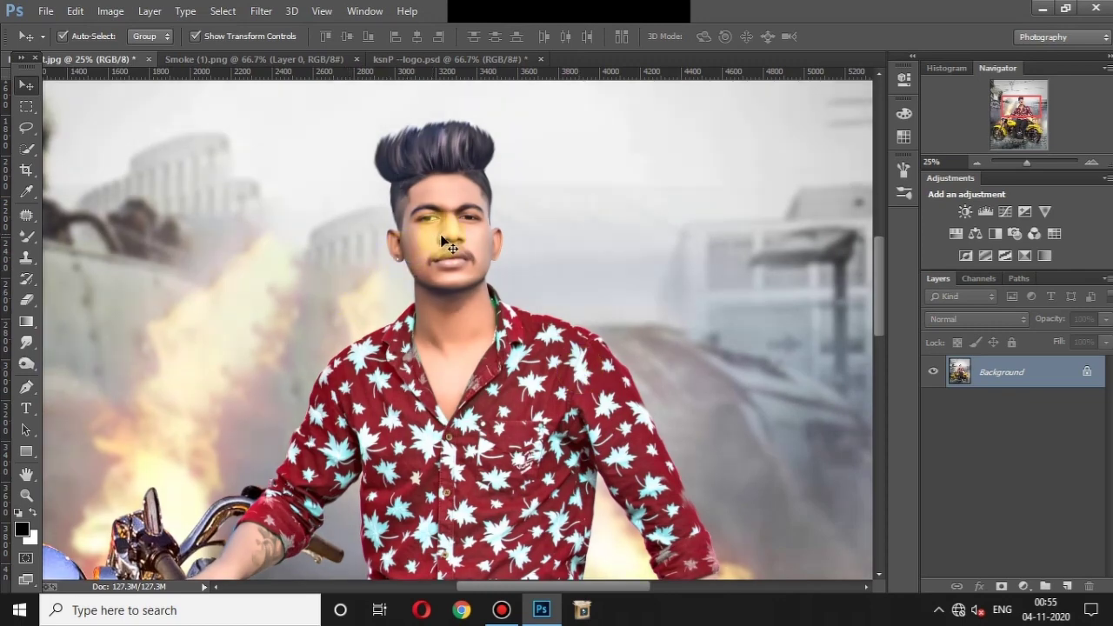
Zoom out on the composite and switch to the ksnP --logo.psd document
{"action": "key", "text": "ctrl+minus"}
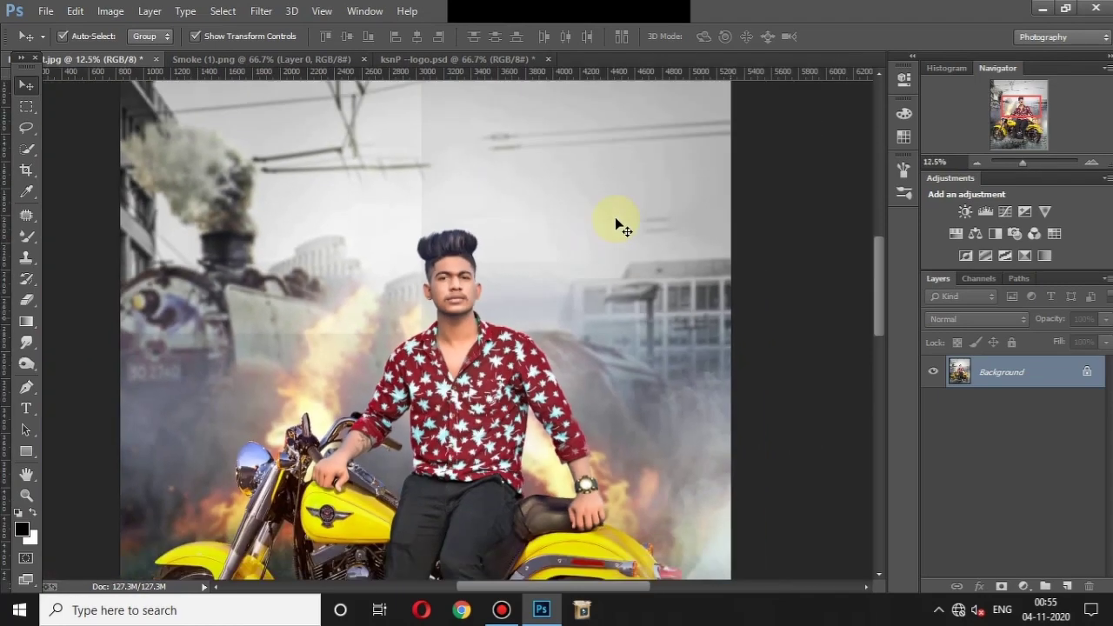
{"action": "key", "text": "ctrl+minus"}
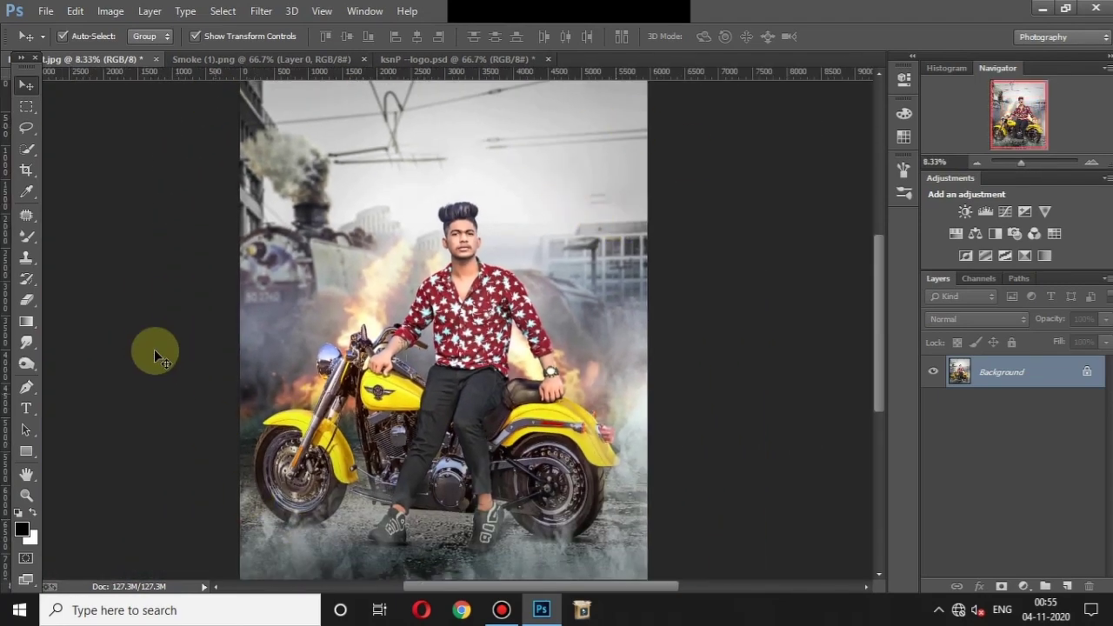
{"action": "left_click", "coordinate": [430, 58]}
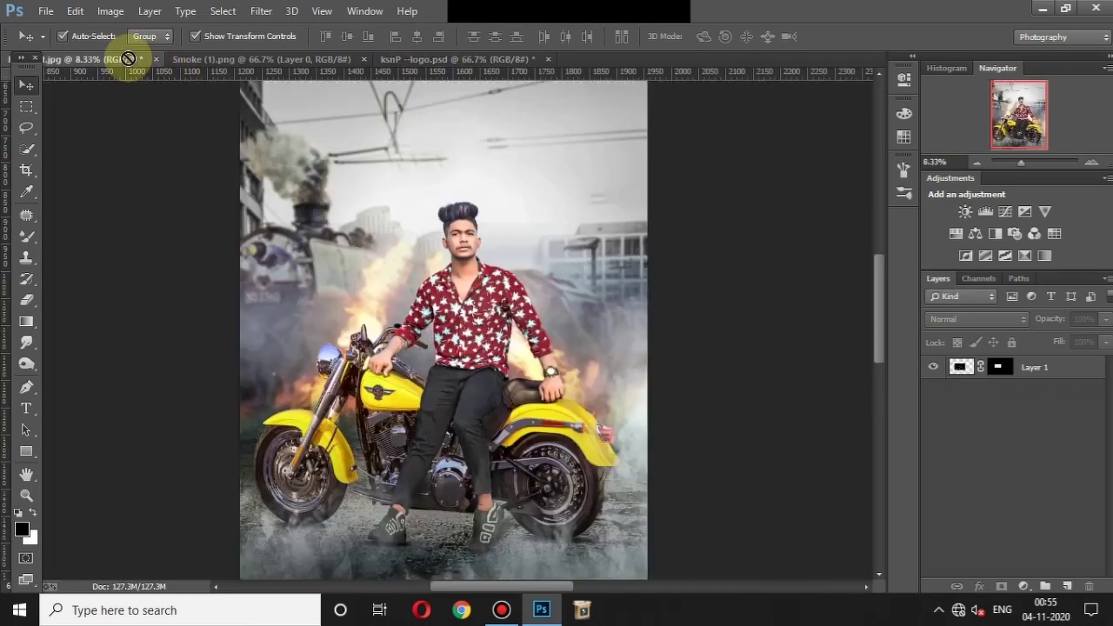
Bring the logo into the motorcycle image, scale it down, and place it left beside the bike
{"action": "mouse_move", "coordinate": [128, 59]}
{"action": "left_mouse_down"}
{"action": "mouse_move", "coordinate": [613, 303]}
{"action": "mouse_move", "coordinate": [327, 295]}
{"action": "mouse_move", "coordinate": [277, 323]}
{"action": "left_mouse_up"}
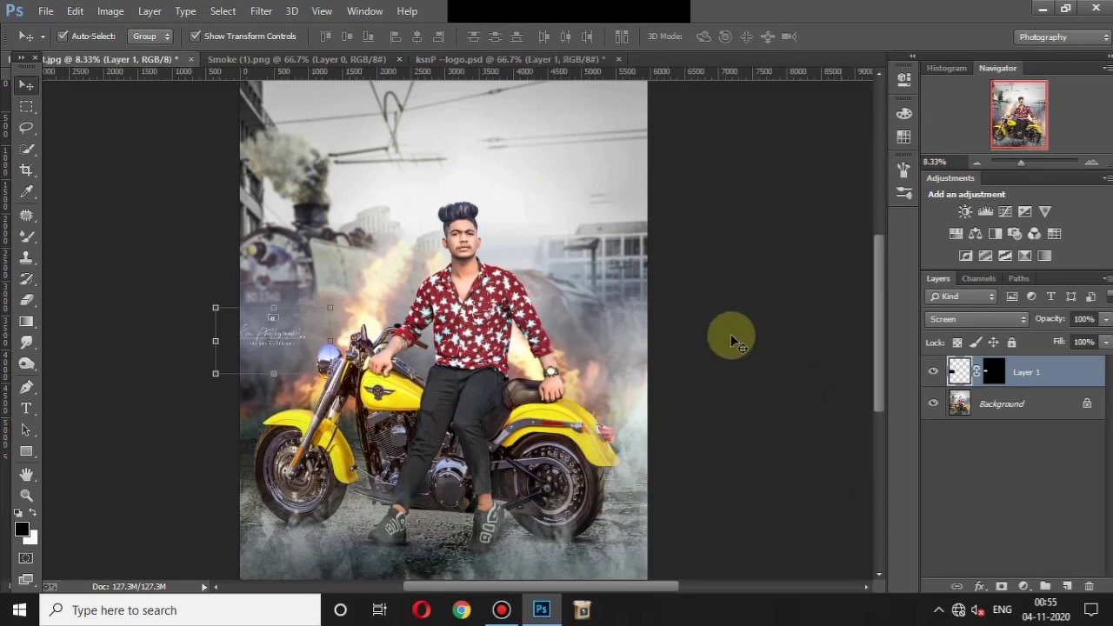
{"action": "left_click_drag", "start_coordinate": [331, 375], "coordinate": [295, 346]}
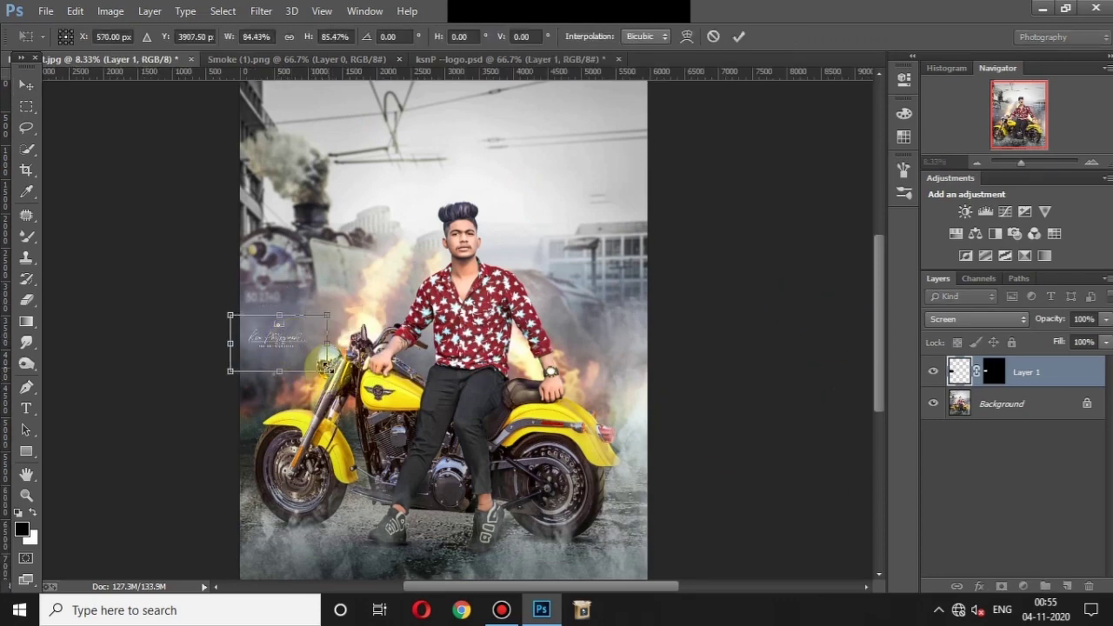
{"action": "key", "text": "Return"}
{"action": "left_click", "coordinate": [702, 271]}
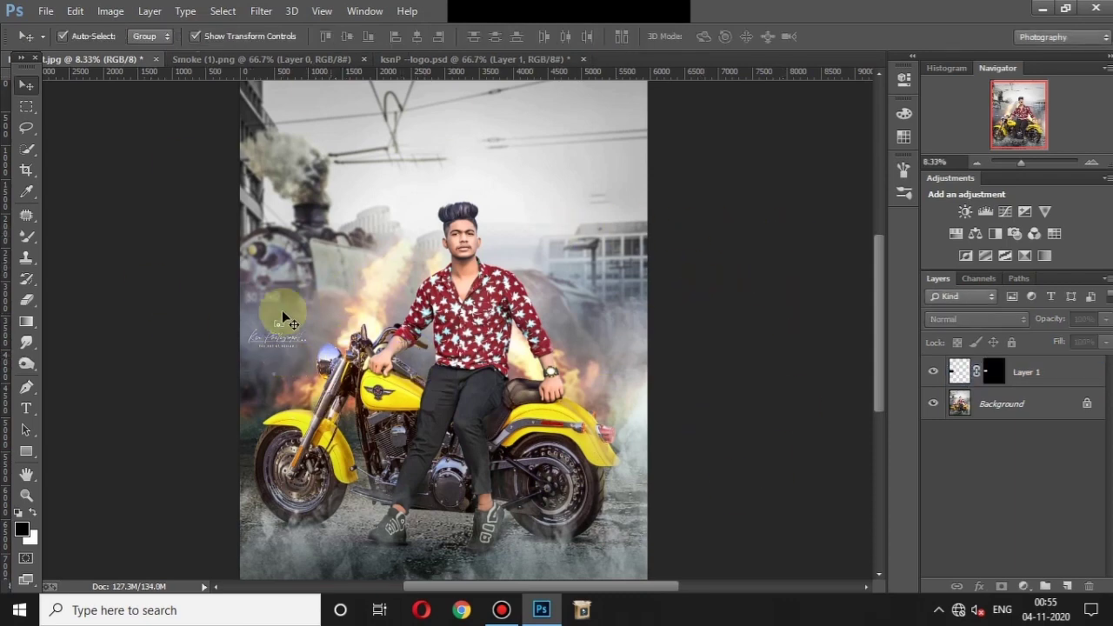
{"action": "left_click_drag", "start_coordinate": [265, 320], "coordinate": [602, 338]}
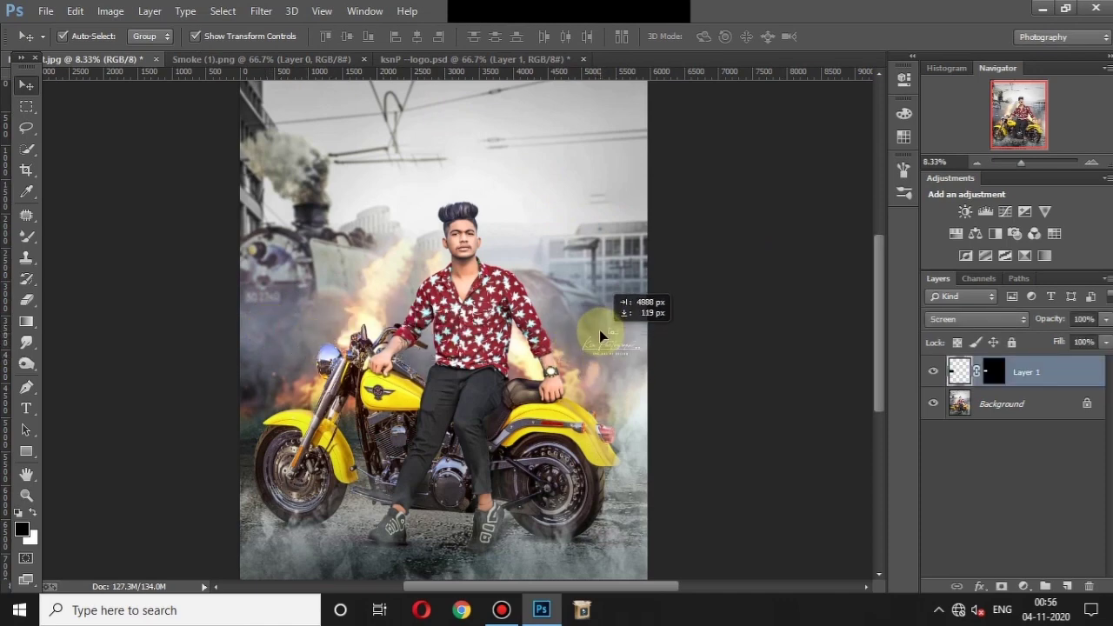
{"action": "mouse_move", "coordinate": [604, 343]}
{"action": "left_mouse_down"}
{"action": "mouse_move", "coordinate": [577, 326]}
{"action": "mouse_move", "coordinate": [256, 317]}
{"action": "mouse_move", "coordinate": [264, 327]}
{"action": "left_mouse_up"}
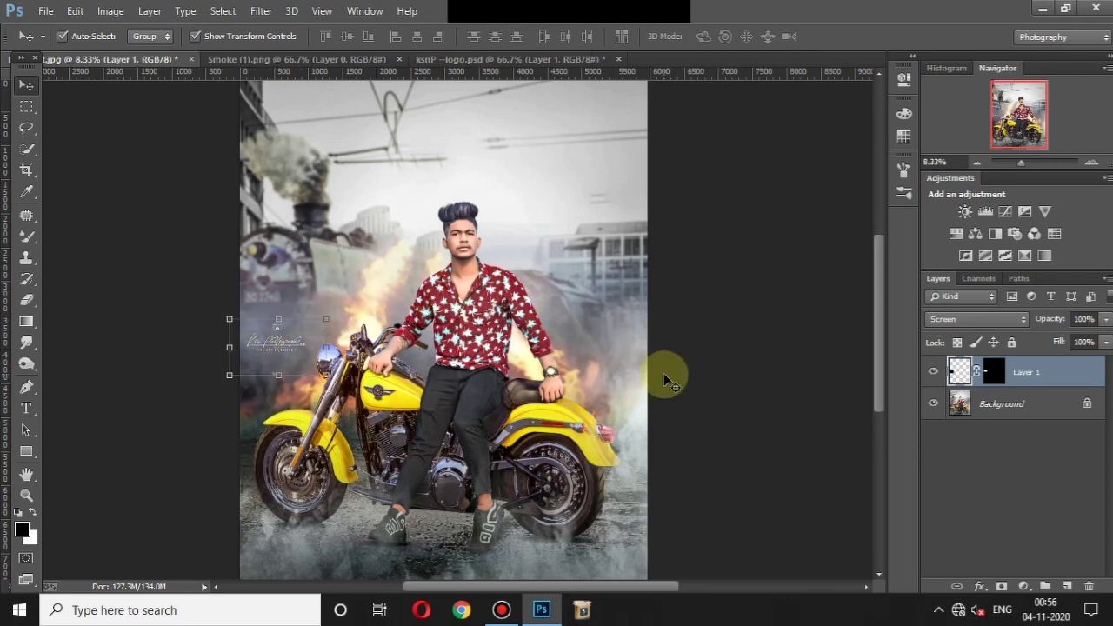
Apply a Curves adjustment to the logo layer
{"action": "key", "text": "ctrl+m"}
{"action": "mouse_move", "coordinate": [878, 296]}
{"action": "left_mouse_down"}
{"action": "mouse_move", "coordinate": [877, 331]}
{"action": "mouse_move", "coordinate": [849, 285]}
{"action": "left_mouse_up"}
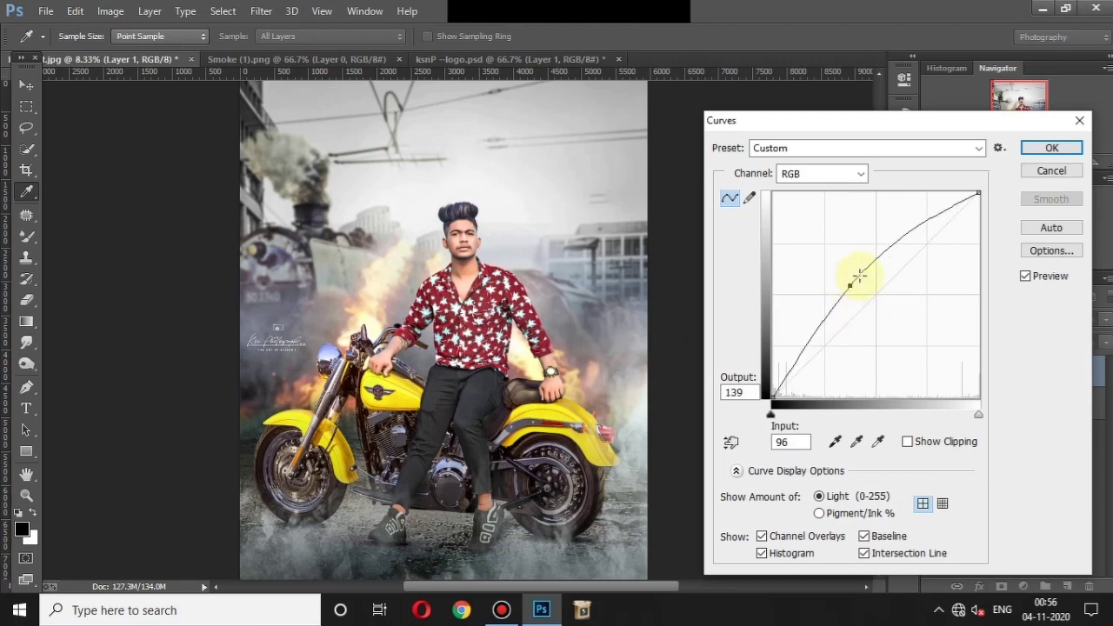
{"action": "left_click", "coordinate": [1052, 170]}
{"action": "key", "text": "v"}
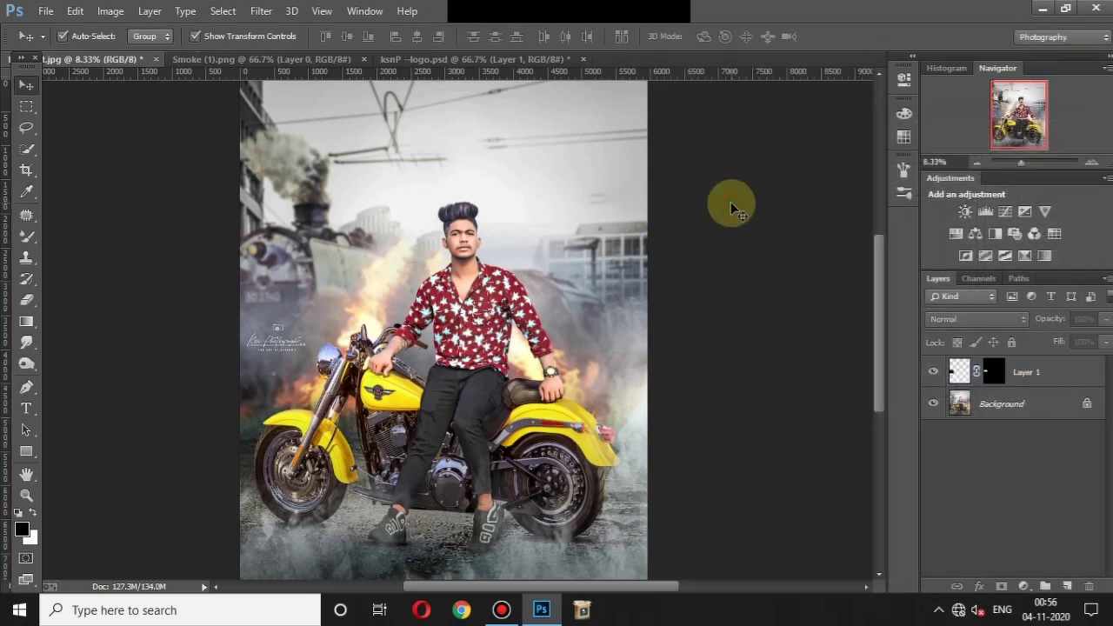
{"action": "key", "text": "ctrl+minus"}
{"action": "scroll", "coordinate": [460, 397], "scroll_direction": "up", "scroll_amount": 1}
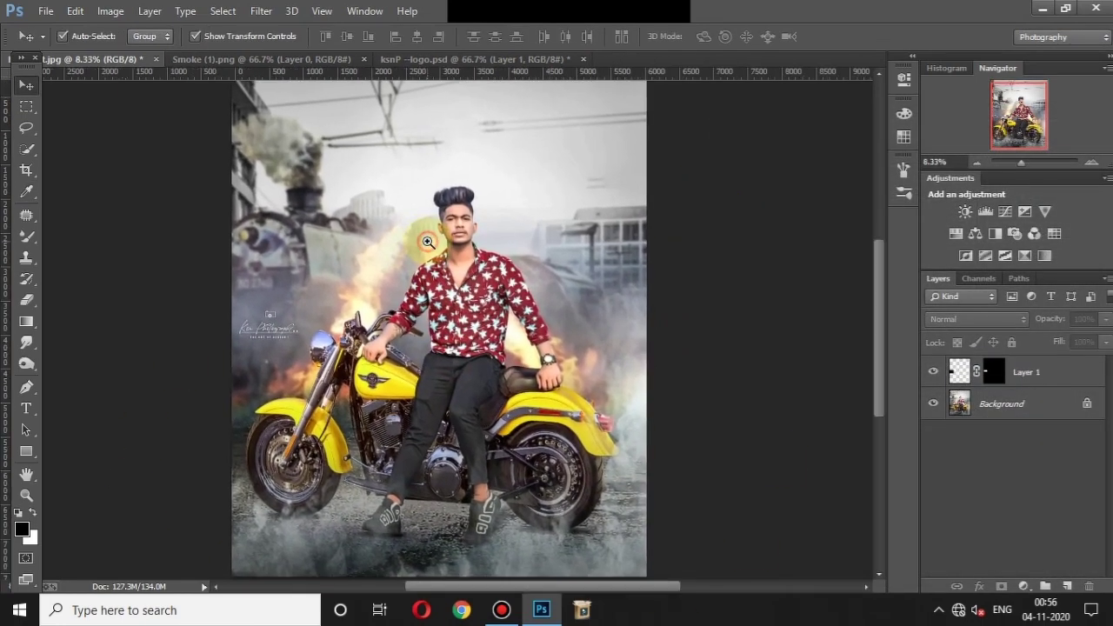
{"action": "scroll", "coordinate": [466, 236], "scroll_direction": "up", "scroll_amount": 1}
{"action": "scroll", "coordinate": [466, 235], "scroll_direction": "up", "scroll_amount": 1}
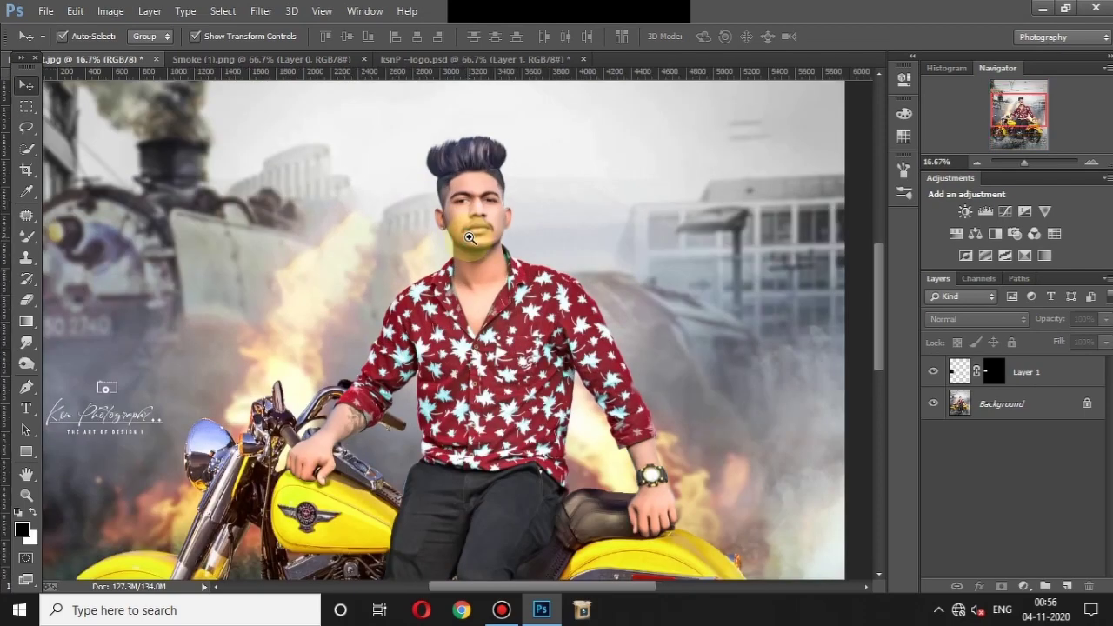
{"action": "scroll", "coordinate": [469, 237], "scroll_direction": "up", "scroll_amount": 1}
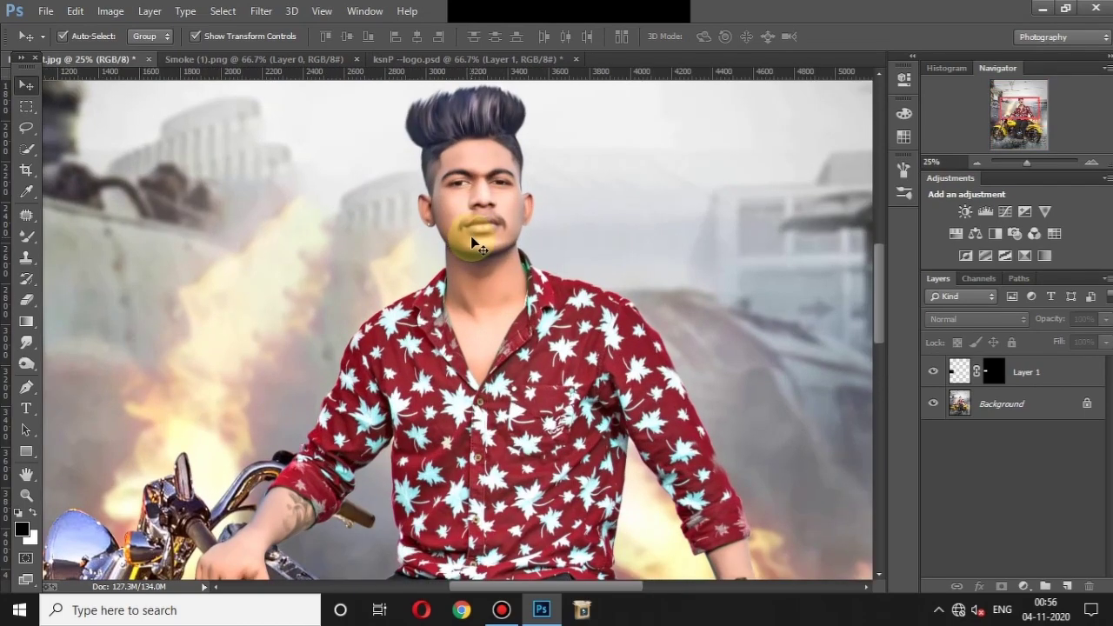
{"action": "scroll", "coordinate": [470, 235], "scroll_direction": "down", "scroll_amount": 1}
{"action": "scroll", "coordinate": [470, 236], "scroll_direction": "down", "scroll_amount": 1}
{"action": "scroll", "coordinate": [470, 235], "scroll_direction": "down", "scroll_amount": 1}
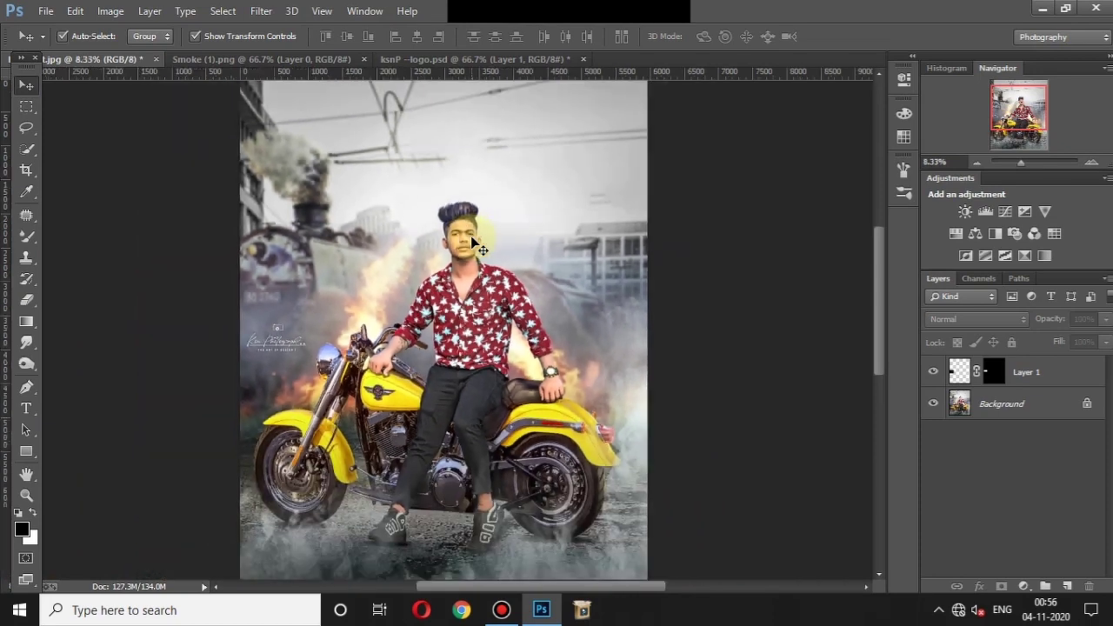
{"action": "scroll", "coordinate": [457, 243], "scroll_direction": "down", "scroll_amount": 1}
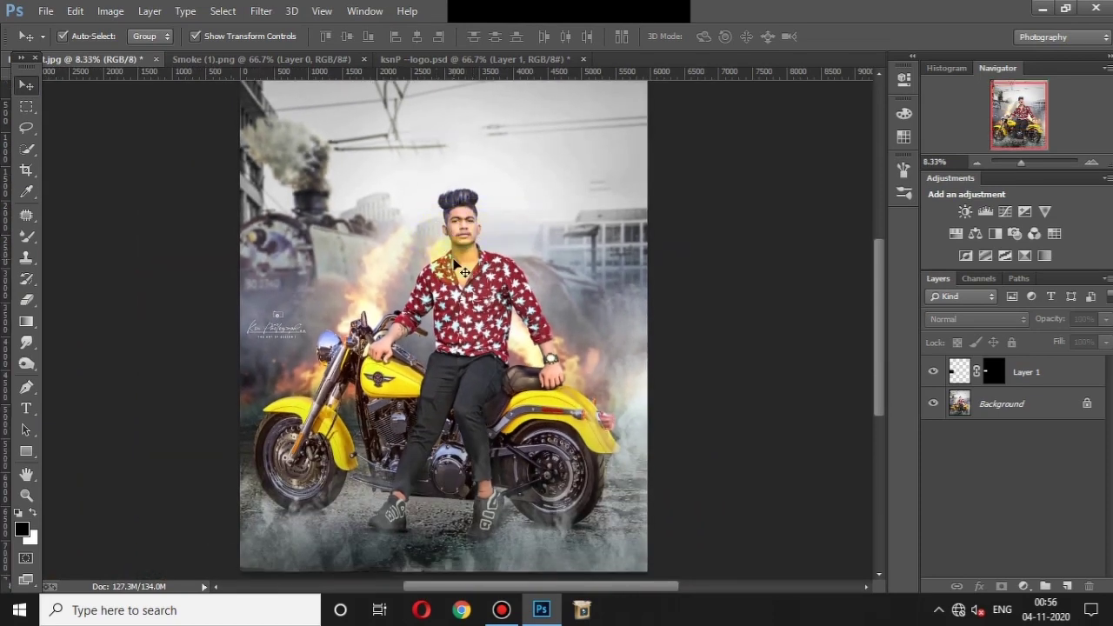
{"action": "scroll", "coordinate": [454, 264], "scroll_direction": "up", "scroll_amount": 1}
{"action": "scroll", "coordinate": [499, 252], "scroll_direction": "down", "scroll_amount": 1}
{"action": "scroll", "coordinate": [498, 254], "scroll_direction": "up", "scroll_amount": 1}
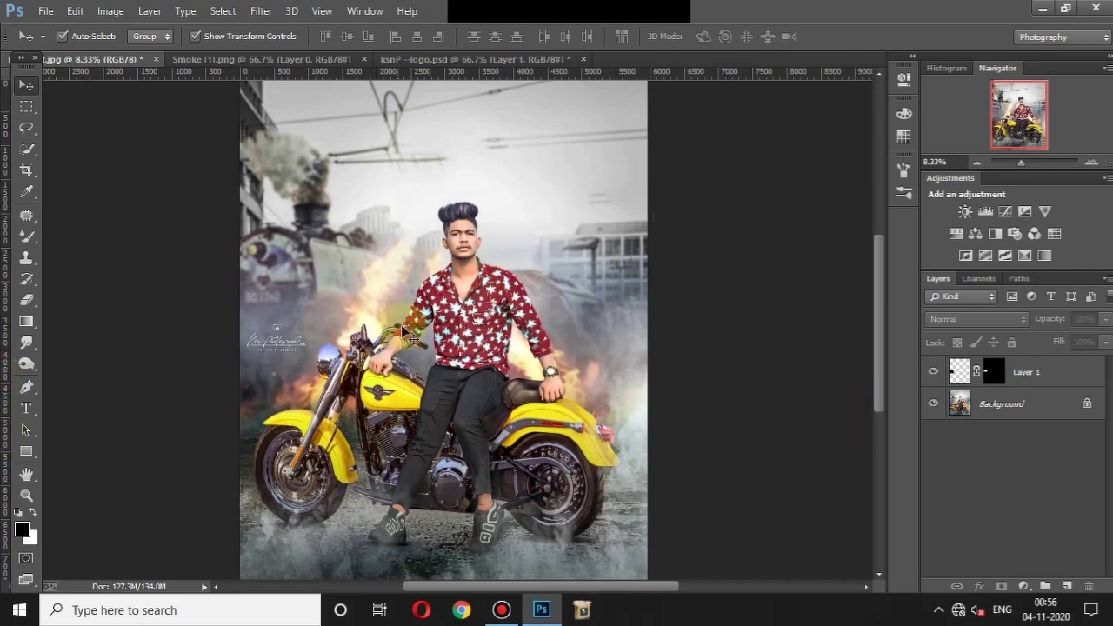
{"action": "scroll", "coordinate": [403, 327], "scroll_direction": "up", "scroll_amount": 1}
{"action": "scroll", "coordinate": [403, 327], "scroll_direction": "up", "scroll_amount": 1}
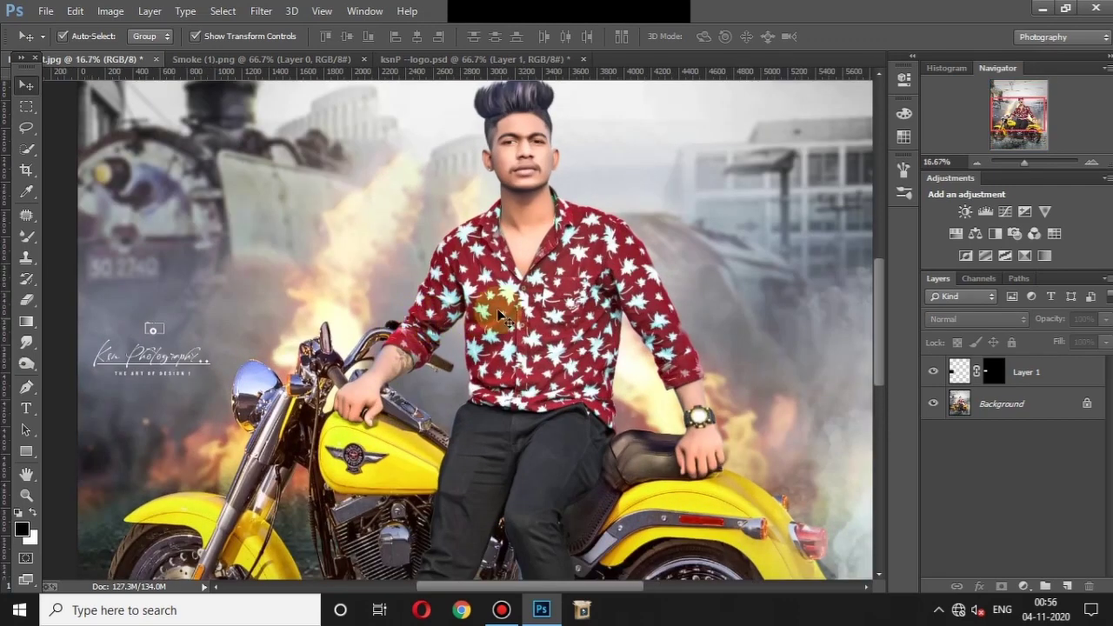
{"action": "scroll", "coordinate": [576, 298], "scroll_direction": "up", "scroll_amount": 2}
{"action": "scroll", "coordinate": [576, 298], "scroll_direction": "up", "scroll_amount": 1}
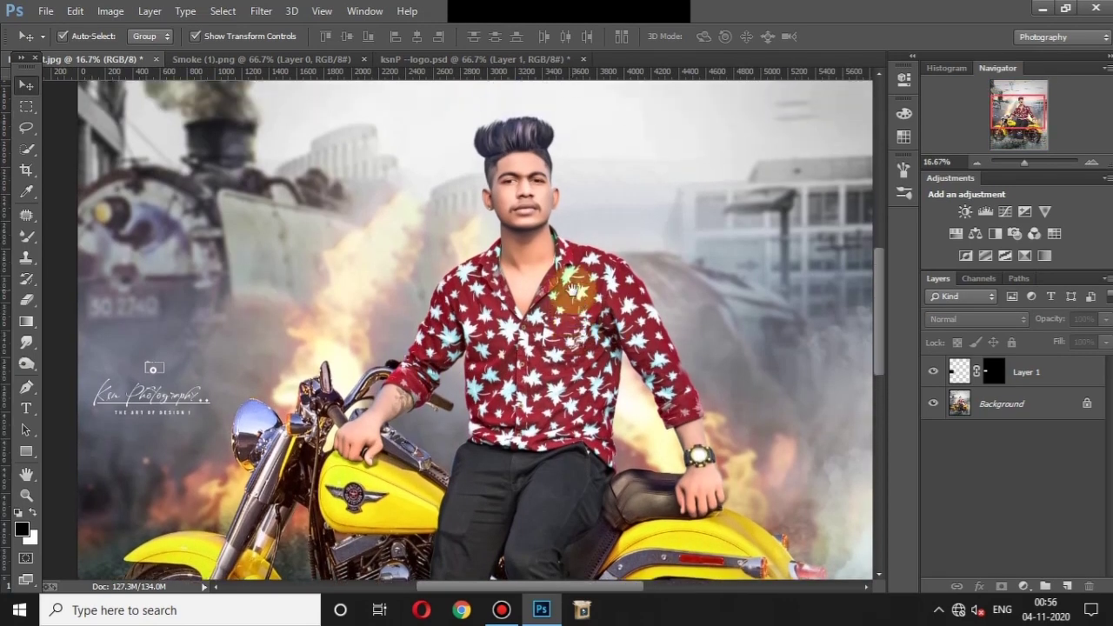
{"action": "scroll", "coordinate": [572, 290], "scroll_direction": "right", "scroll_amount": 1}
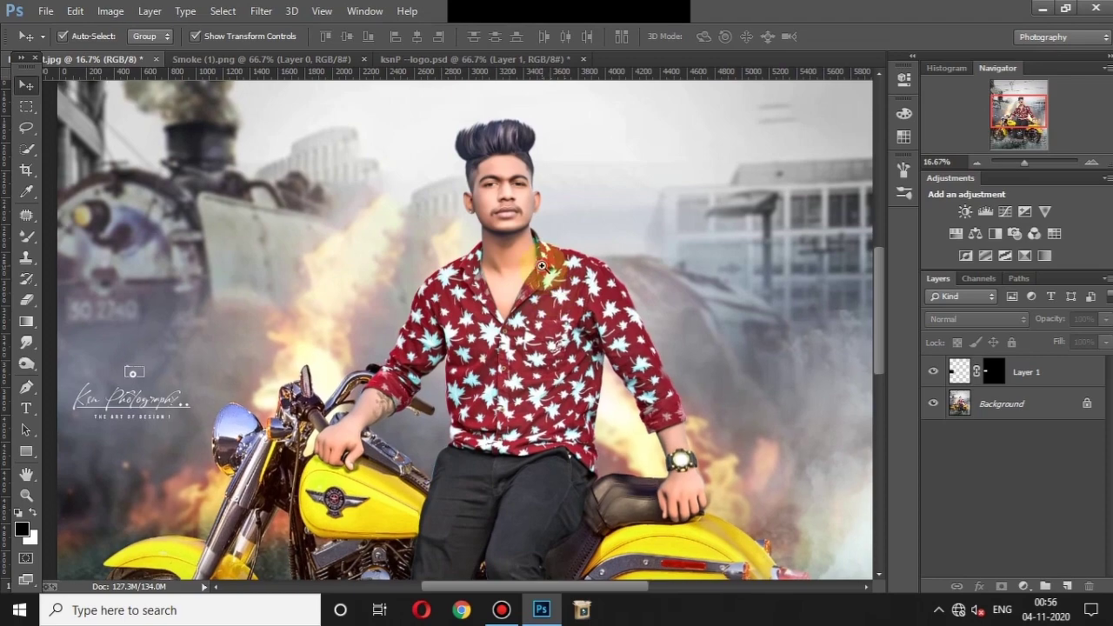